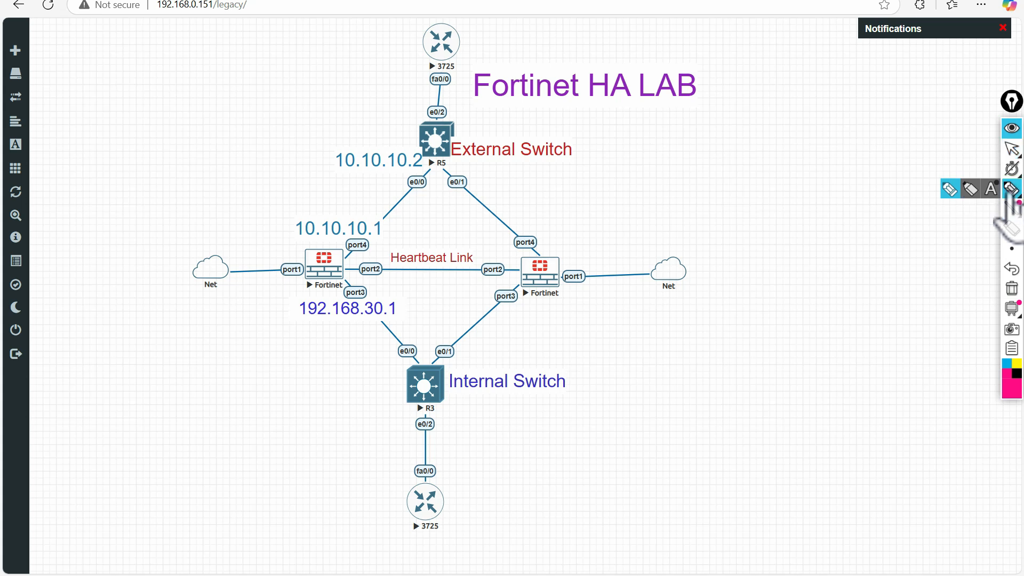
- Try circling the Fortinets and the left Net cloud link, then erase those marks
mouse_move(342, 247)
left_mouse_down()
mouse_move(304, 260)
mouse_move(315, 289)
mouse_move(346, 266)
mouse_move(343, 249)
left_mouse_up()
mouse_move(557, 258)
left_mouse_down()
mouse_move(512, 270)
mouse_move(566, 290)
mouse_move(557, 255)
left_mouse_up()
left_click(1011, 289)
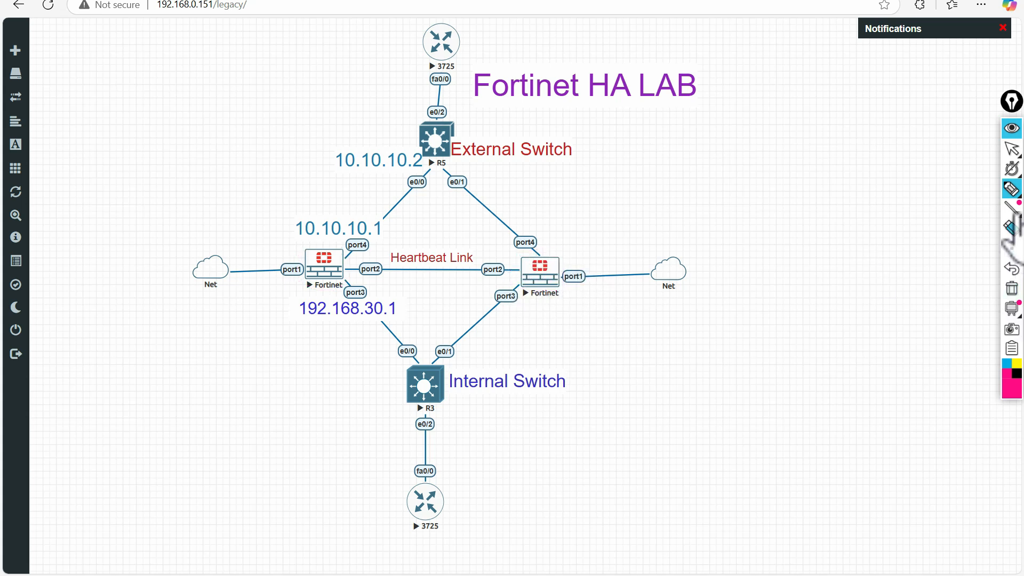
left_click(1011, 189)
mouse_move(301, 278)
left_mouse_down()
mouse_move(237, 280)
mouse_move(224, 258)
mouse_move(233, 294)
left_mouse_up()
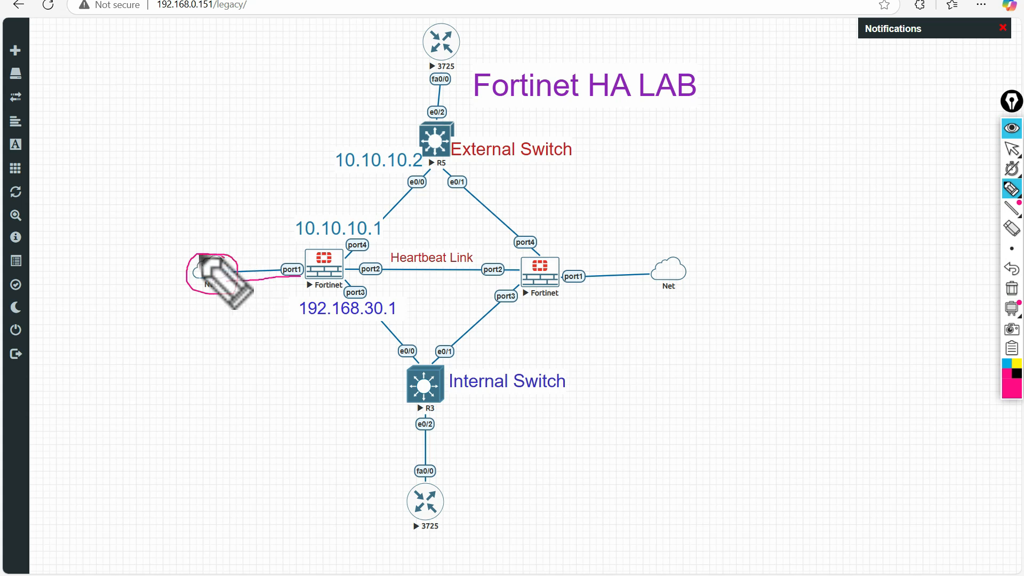
left_click(1012, 289)
left_click(1011, 189)
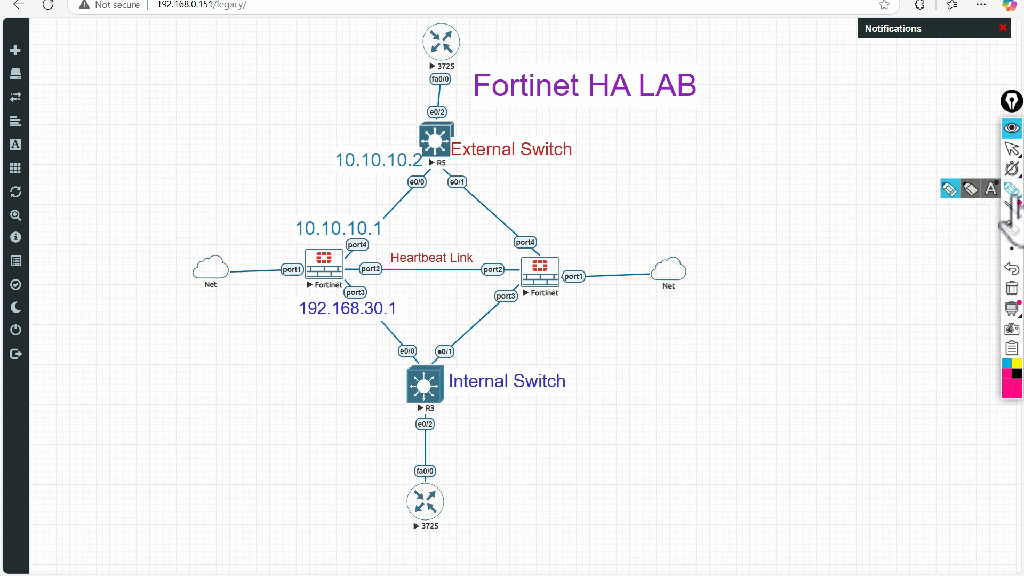
- Highlight both Fortinets' port4 links to the External Switch and circle 10.10.10.1
mouse_move(343, 253)
left_mouse_down()
mouse_move(369, 252)
mouse_move(424, 178)
mouse_move(473, 158)
mouse_move(563, 159)
left_mouse_up()
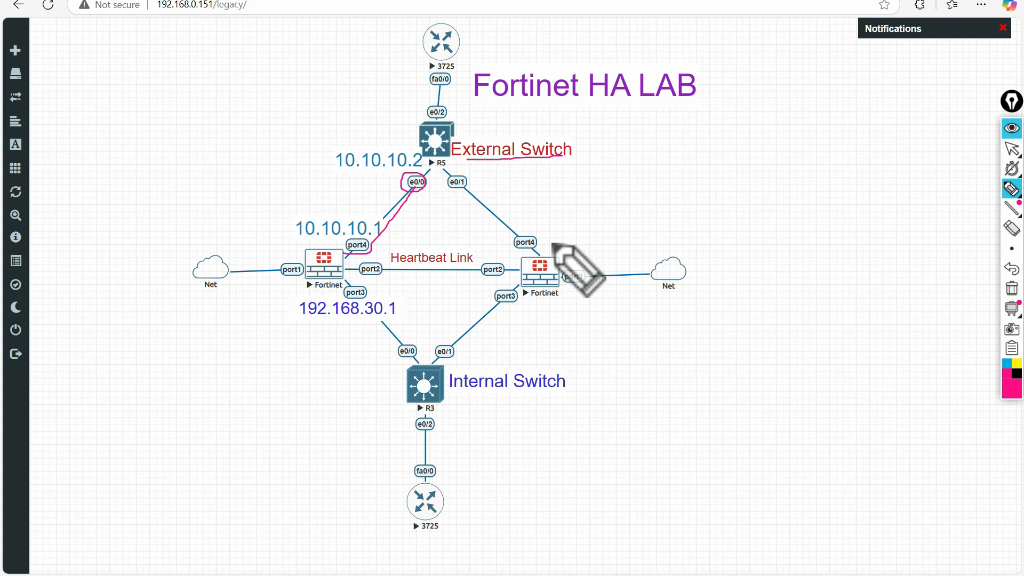
mouse_move(535, 235)
left_mouse_down()
mouse_move(512, 235)
mouse_move(514, 248)
mouse_move(526, 229)
mouse_move(471, 181)
mouse_move(447, 177)
mouse_move(570, 159)
left_mouse_up()
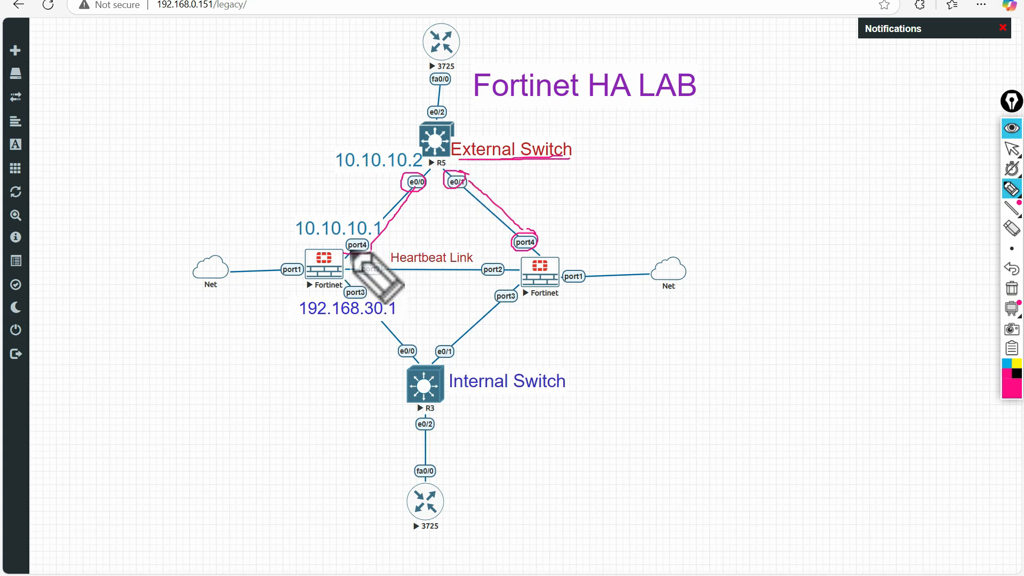
left_click_drag(296, 243, 371, 246)
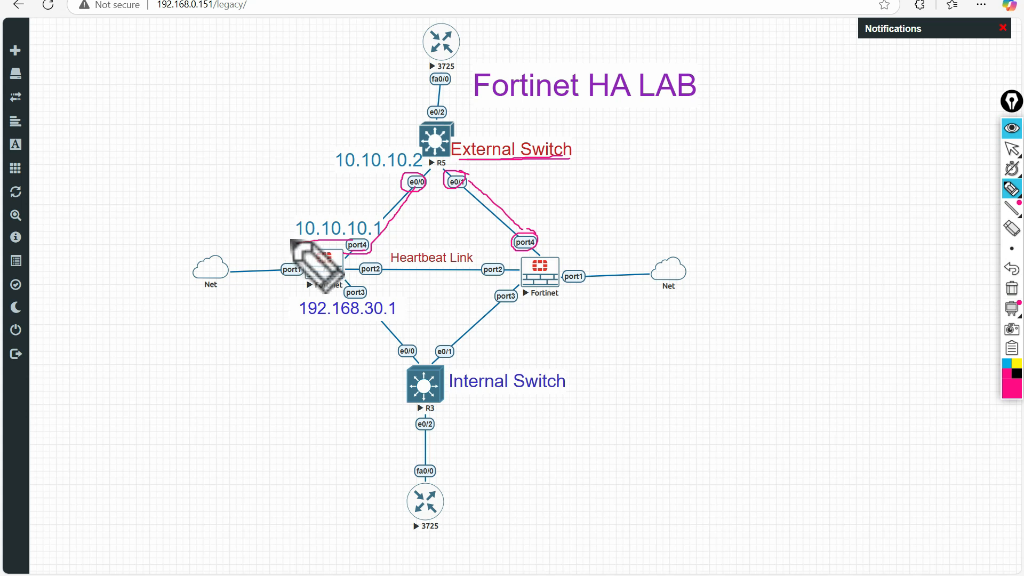
mouse_move(359, 213)
left_mouse_down()
mouse_move(304, 247)
mouse_move(373, 237)
mouse_move(377, 217)
left_mouse_up()
mouse_move(552, 229)
left_mouse_down()
mouse_move(539, 242)
mouse_move(594, 235)
mouse_move(539, 239)
left_mouse_up()
left_click(1011, 289)
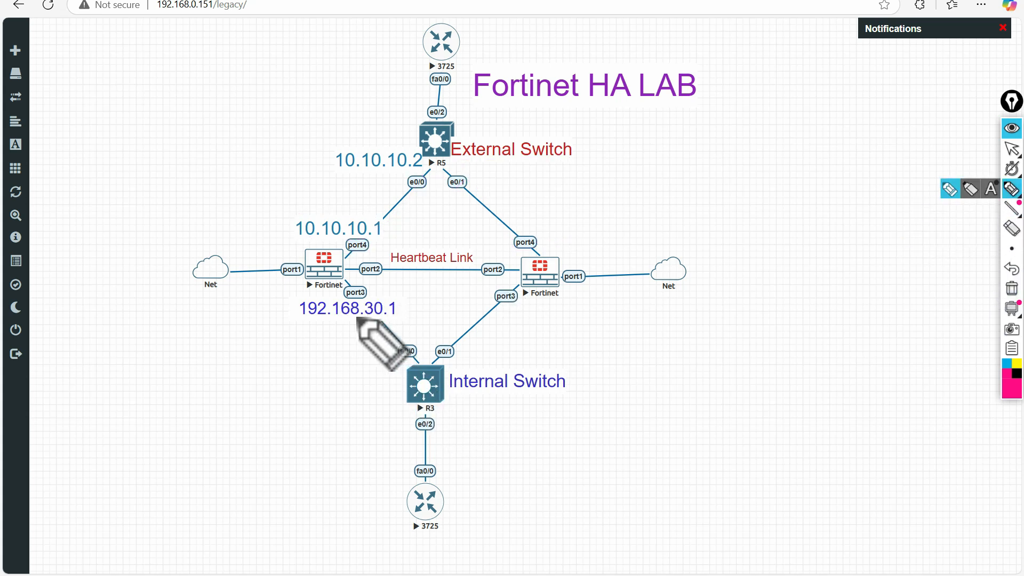
mouse_move(356, 286)
left_mouse_down()
mouse_move(349, 302)
mouse_move(361, 288)
mouse_move(411, 352)
left_mouse_up()
left_click_drag(457, 395, 564, 395)
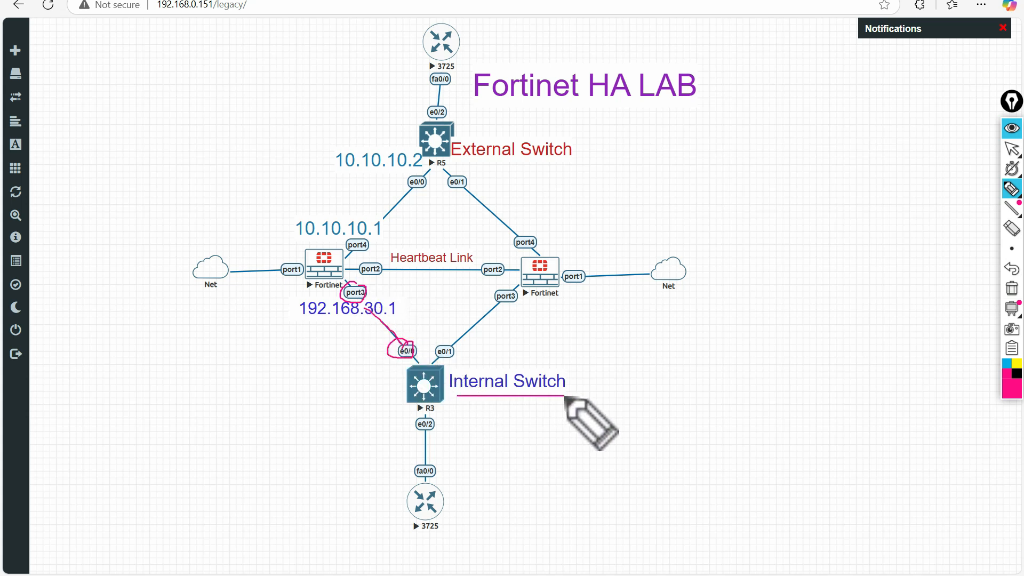
mouse_move(519, 298)
left_mouse_down()
mouse_move(499, 283)
mouse_move(493, 300)
mouse_move(518, 286)
mouse_move(489, 348)
mouse_move(458, 366)
mouse_move(453, 343)
mouse_move(443, 364)
left_mouse_up()
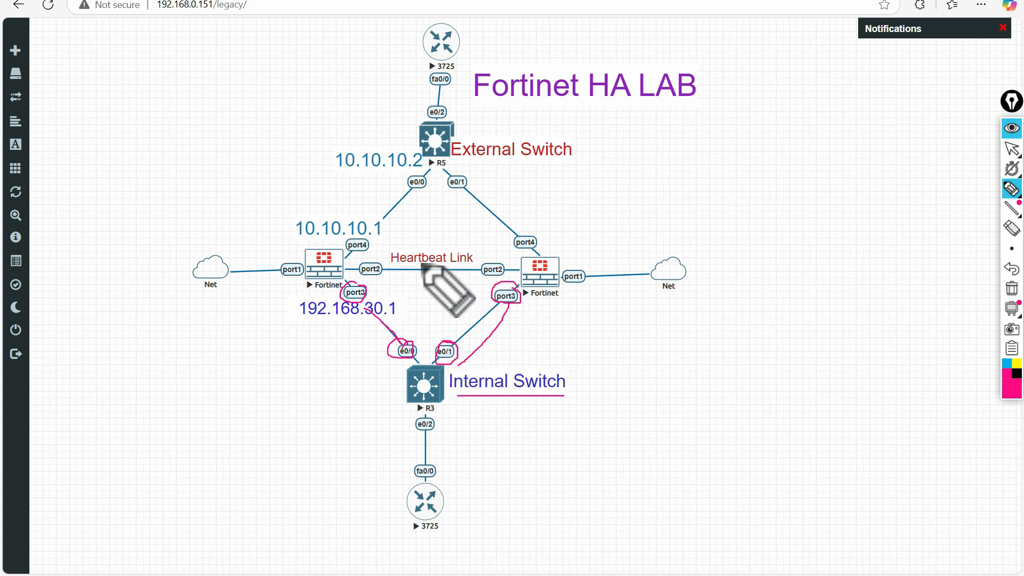
mouse_move(366, 277)
left_mouse_down()
mouse_move(483, 277)
mouse_move(388, 246)
mouse_move(459, 267)
mouse_move(476, 250)
left_mouse_up()
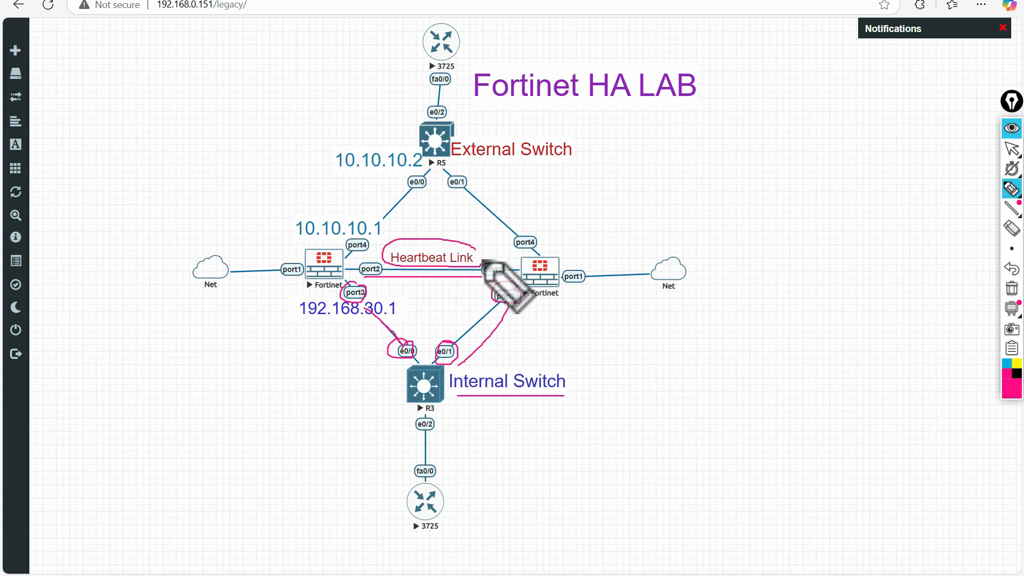
mouse_move(1012, 309)
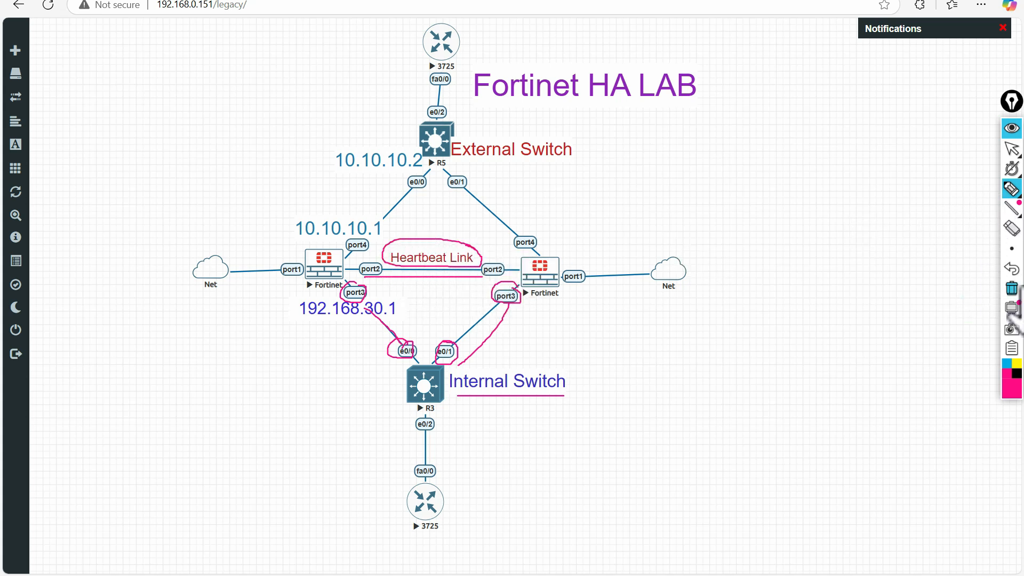
left_click(1011, 289)
mouse_move(1014, 151)
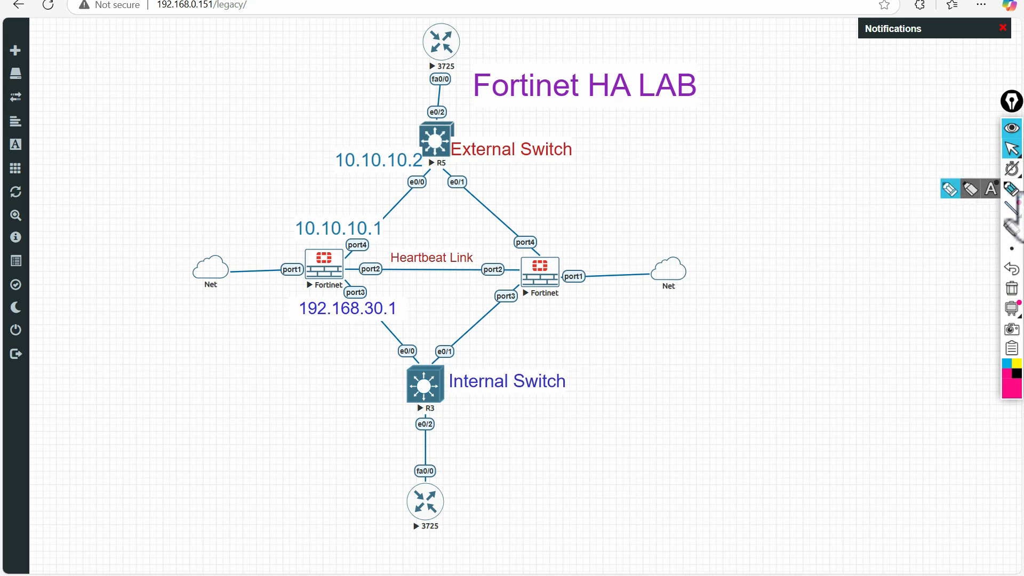
mouse_move(448, 481)
left_mouse_down()
mouse_move(406, 507)
mouse_move(453, 523)
mouse_move(454, 488)
left_mouse_up()
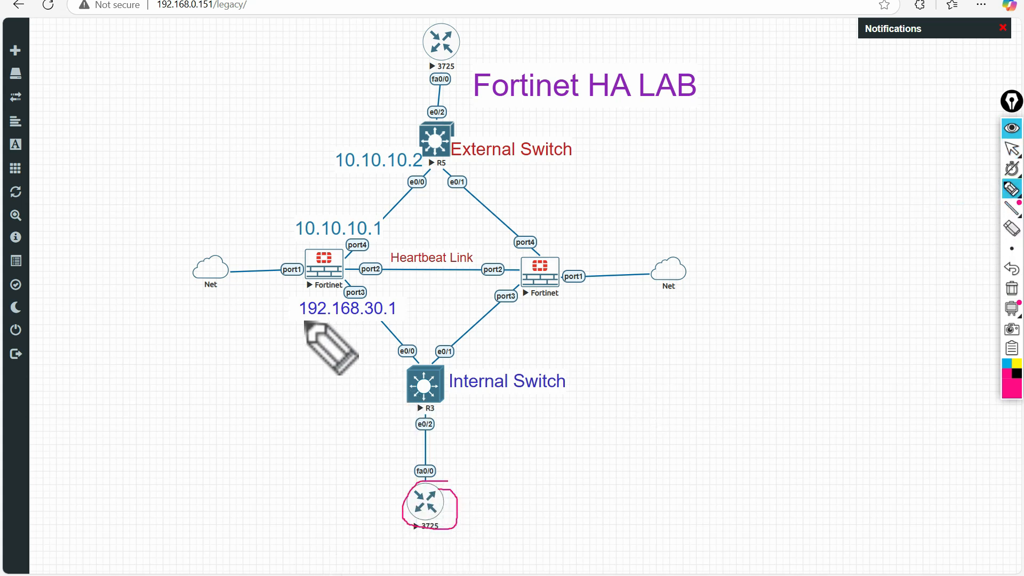
left_click_drag(302, 320, 396, 318)
left_click_drag(467, 509, 496, 515)
- Clear the diagram marks and open a telnet console to the top 3725 router
left_click(1011, 288)
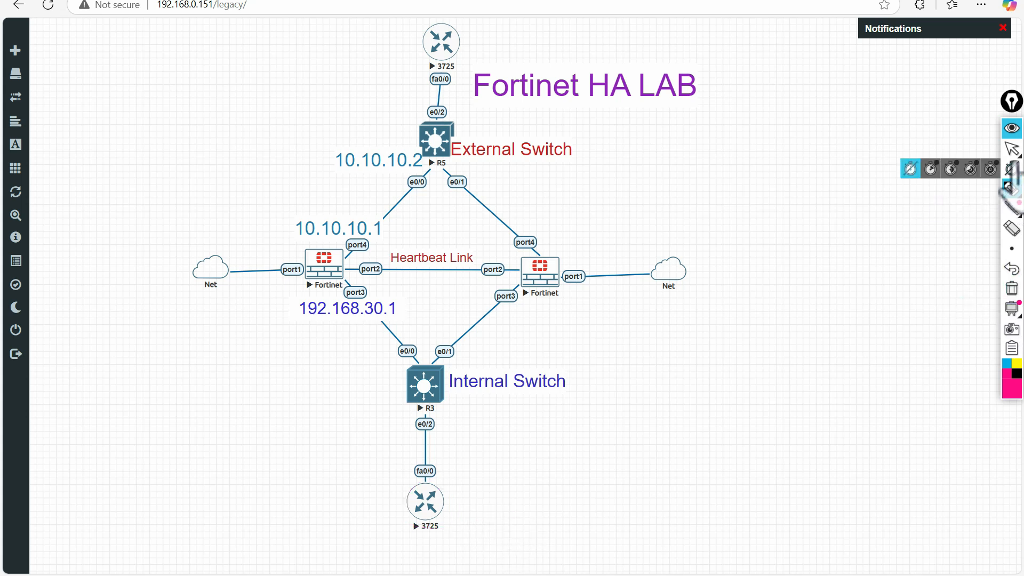
left_click(1012, 149)
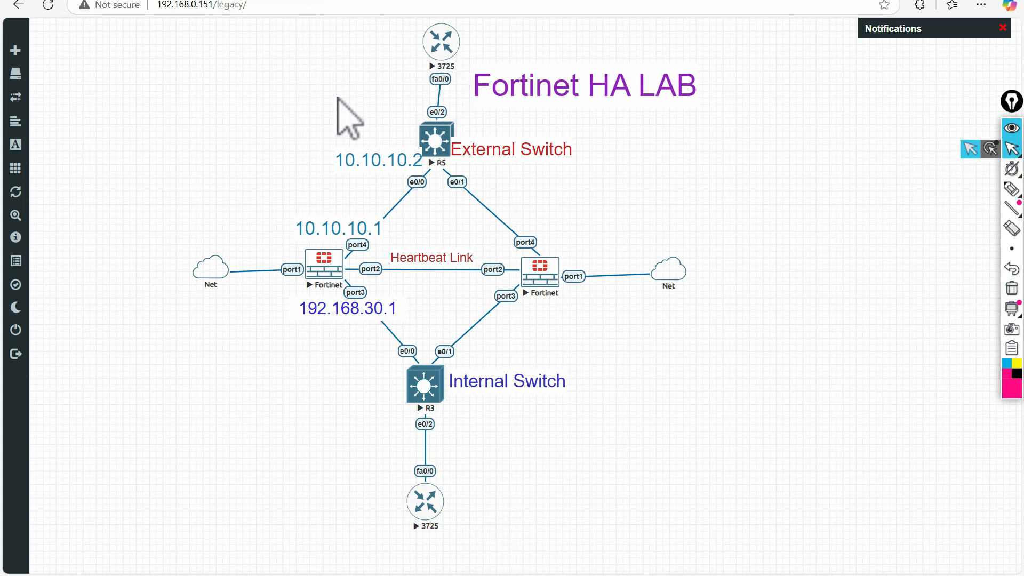
left_click(440, 47)
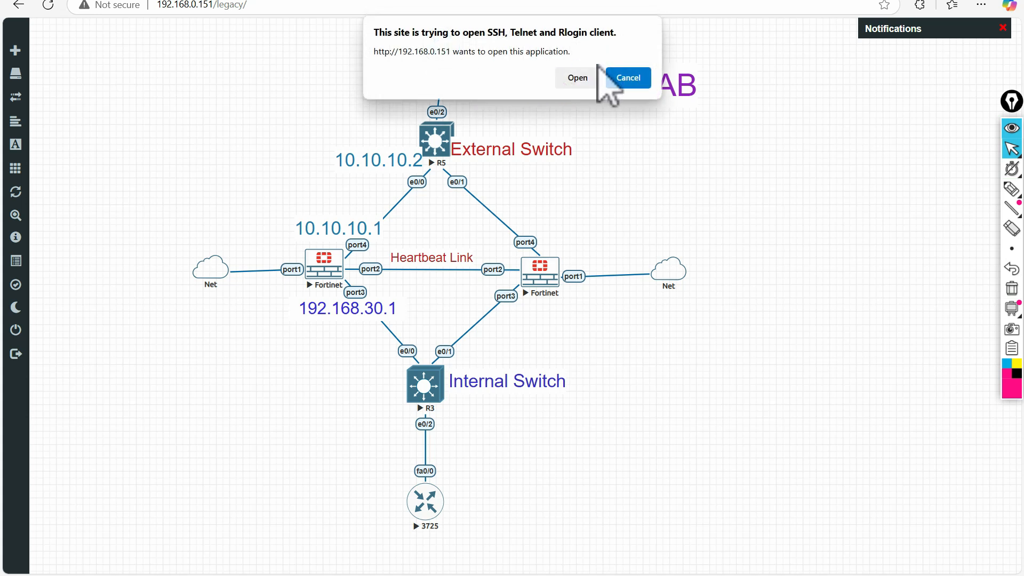
left_click(578, 77)
left_click_drag(395, 119, 458, 120)
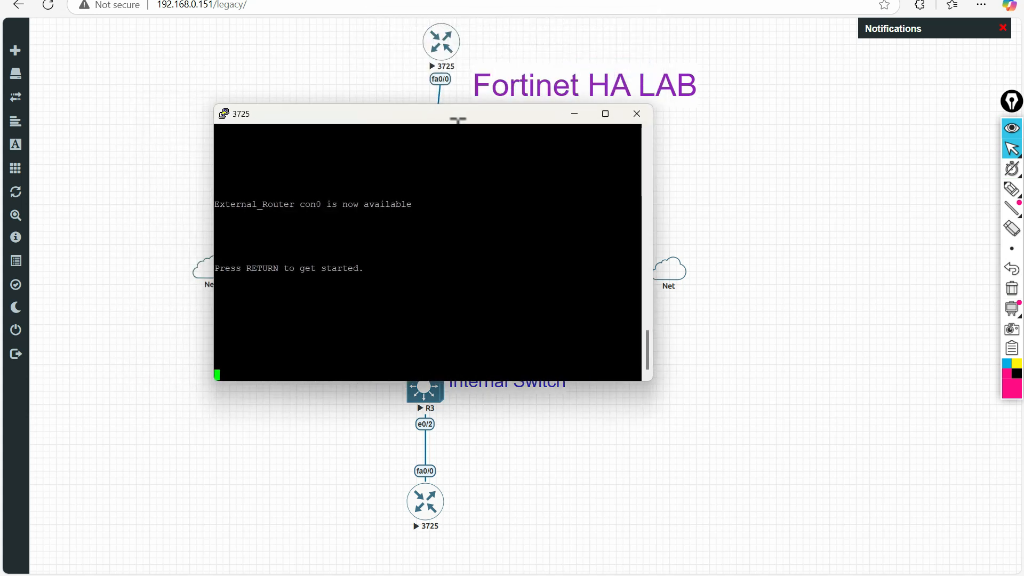
- Set the console's terminal font to Courier New 12-point and apply it
right_click(458, 120)
left_click(488, 296)
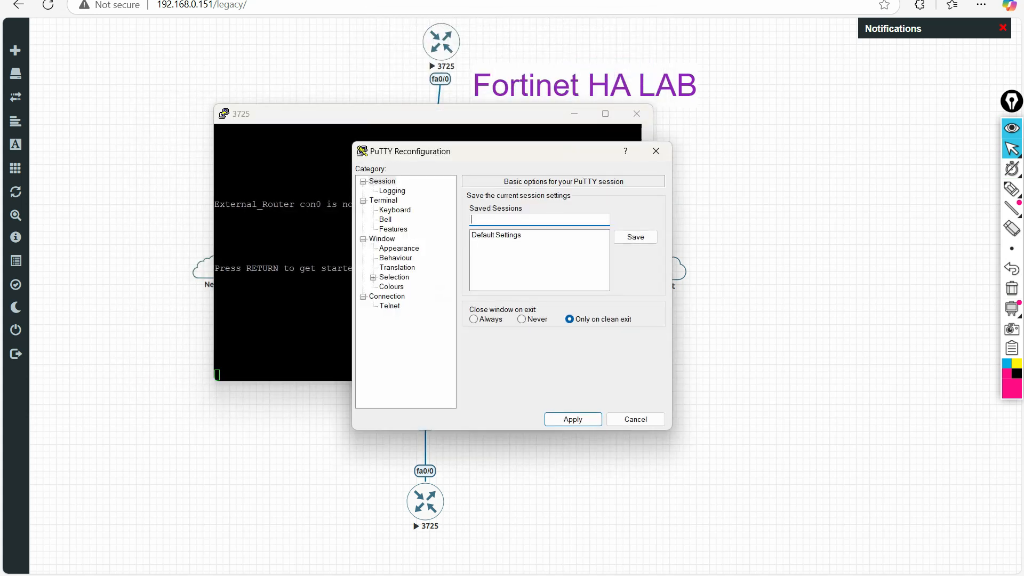
left_click(394, 191)
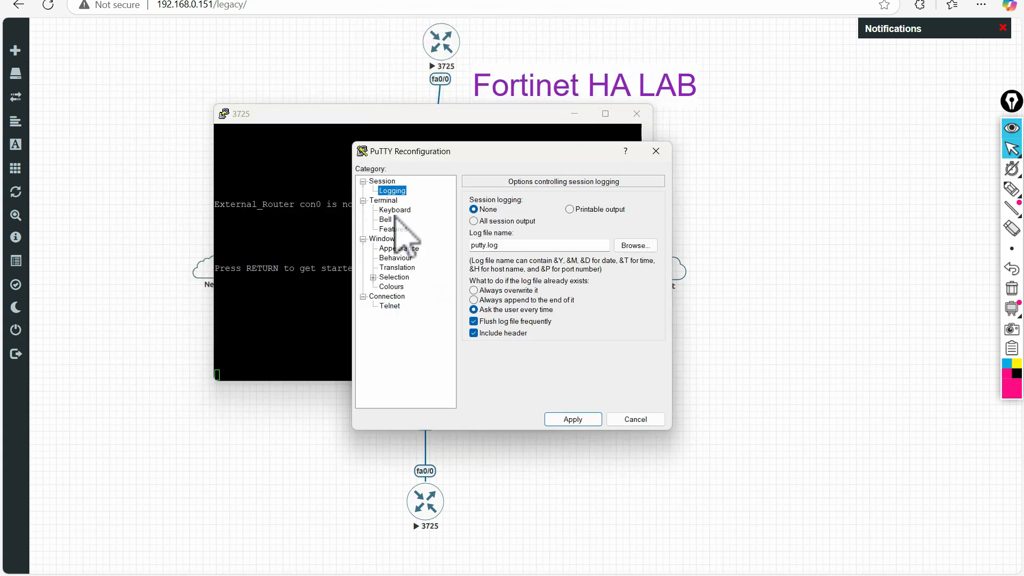
left_click(395, 258)
left_click(411, 248)
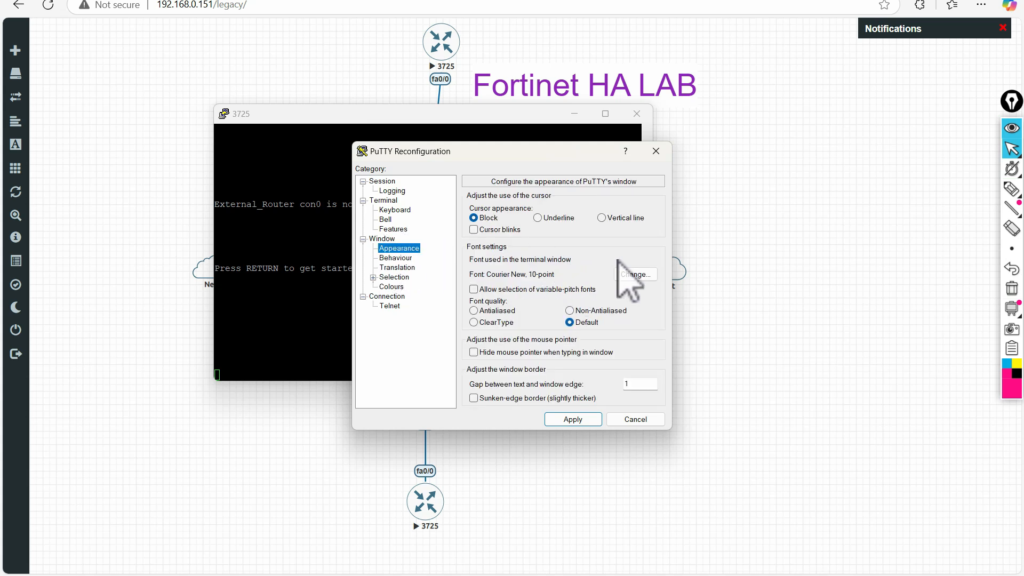
left_click(636, 274)
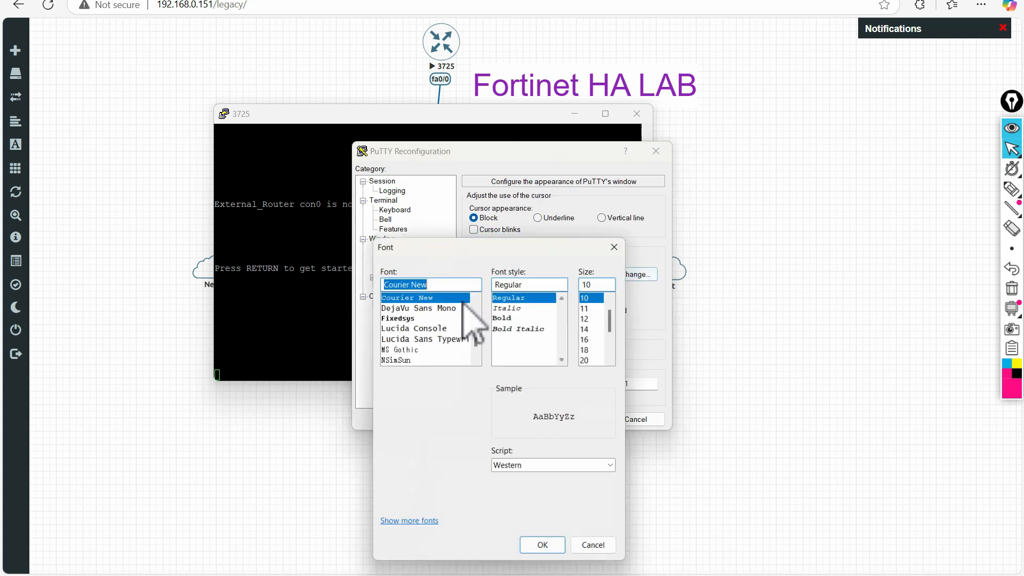
left_click(601, 318)
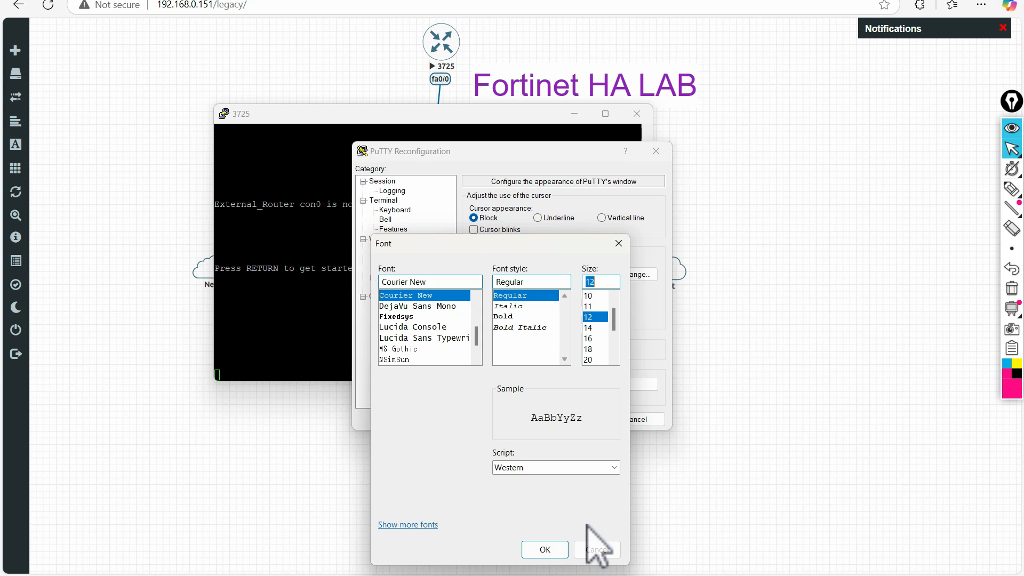
left_click(550, 555)
left_click(584, 419)
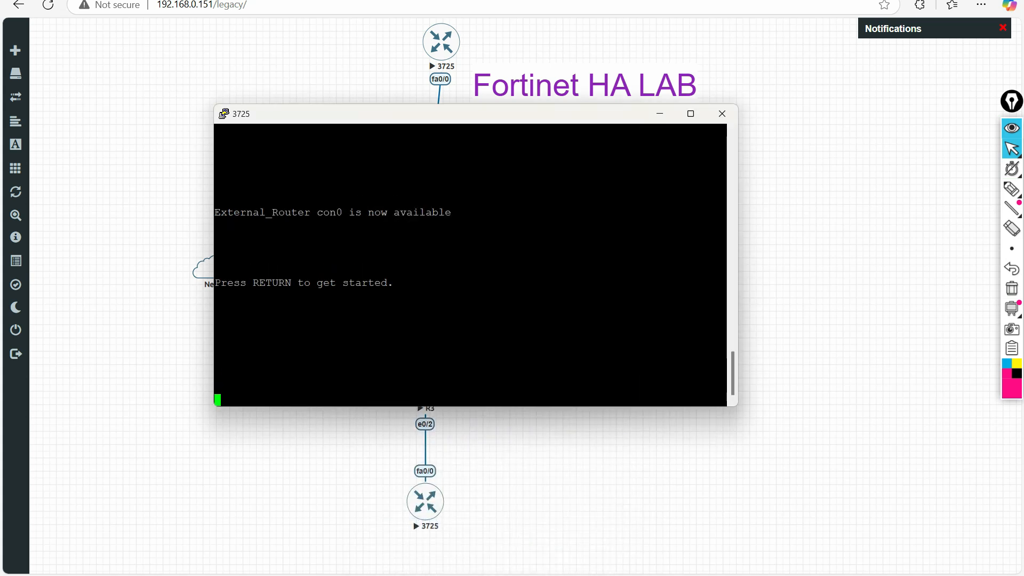
- Wake the External_Router console and run 'sh ip int br'
key("Return")
key("Return")
key("Return")
key("Return")
key("Return")
key("Return")
key("Return")
key("Return")
key("Return")
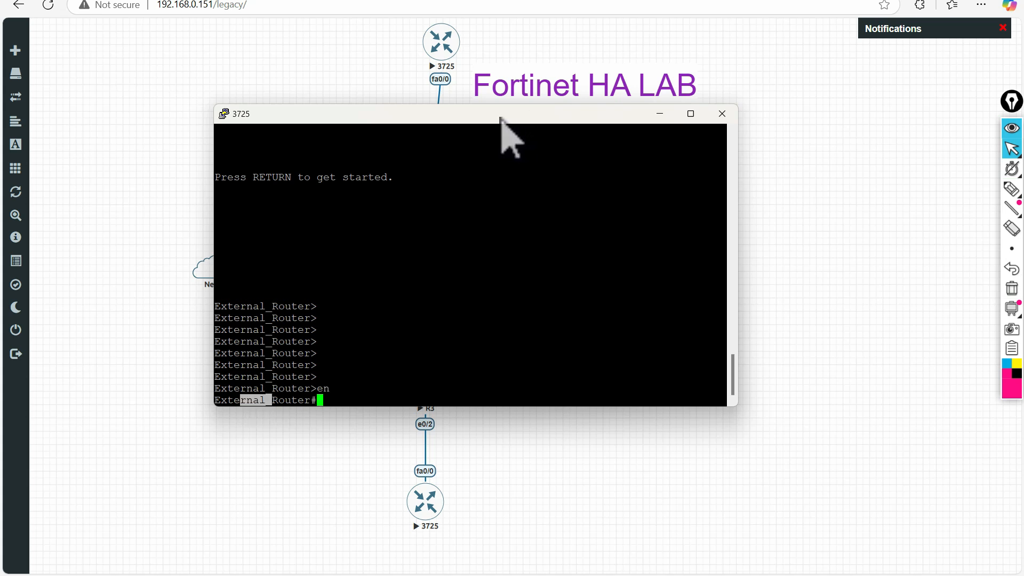
left_click_drag(501, 118, 845, 103)
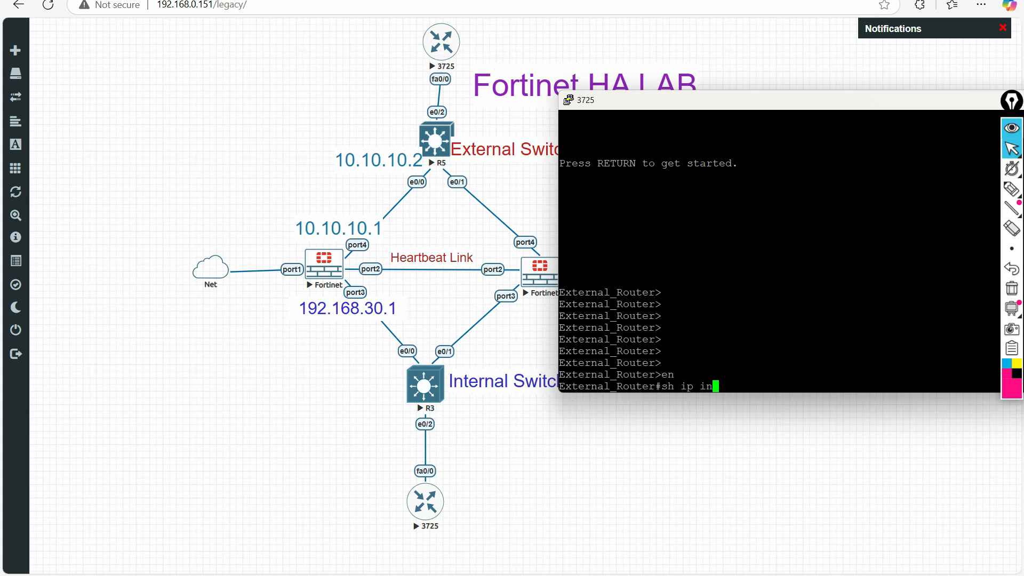
type("r")
key("Return")
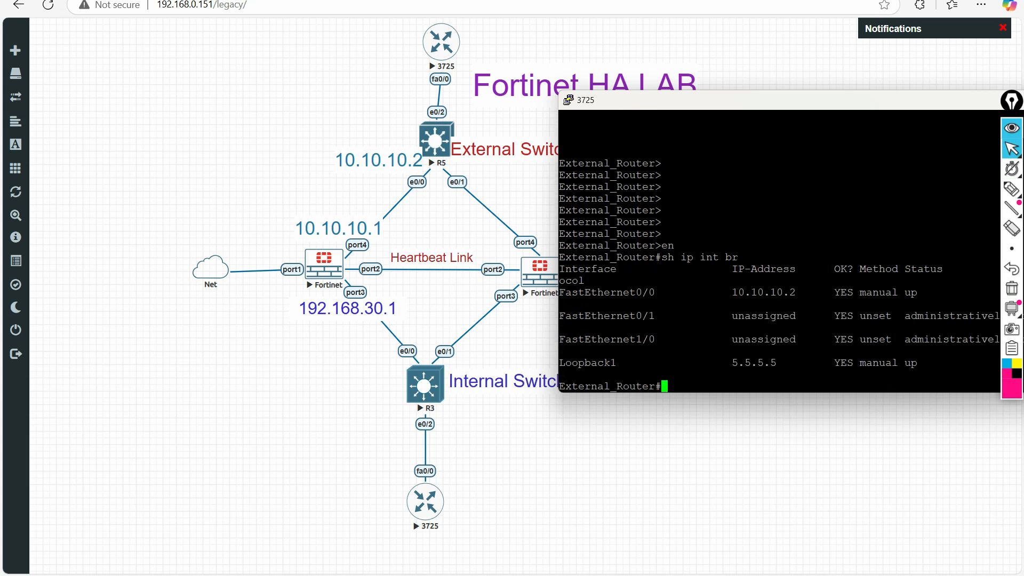
- Highlight FastEthernet0/0 at 10.10.10.2 and Loopback1 at 5.5.5.5, then clear the marks
left_click(1011, 188)
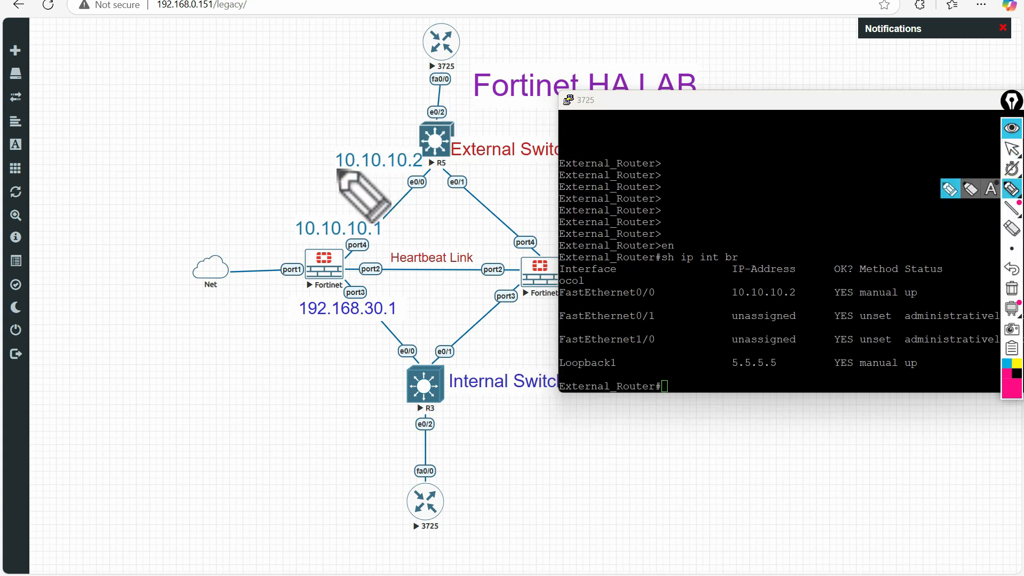
left_click_drag(329, 171, 378, 171)
mouse_move(456, 68)
left_mouse_down()
mouse_move(426, 71)
mouse_move(440, 88)
mouse_move(458, 74)
left_mouse_up()
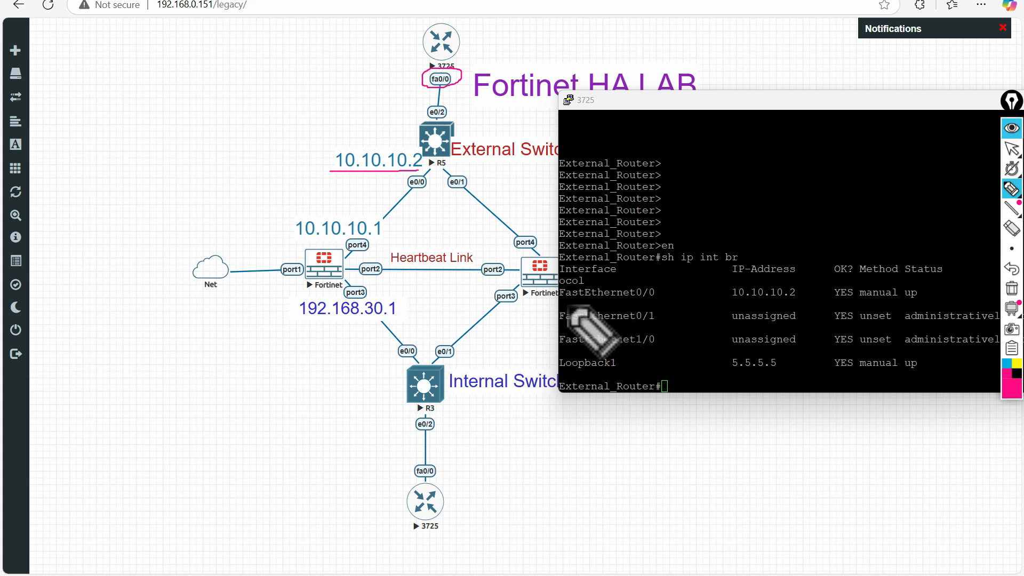
left_click_drag(566, 306, 669, 293)
left_click(1012, 288)
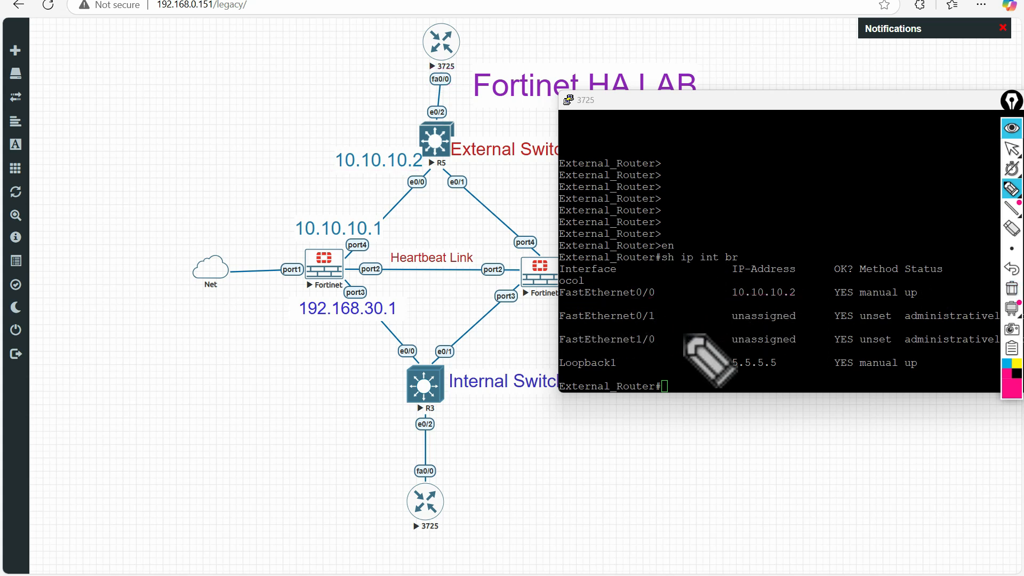
left_click_drag(581, 309, 706, 303)
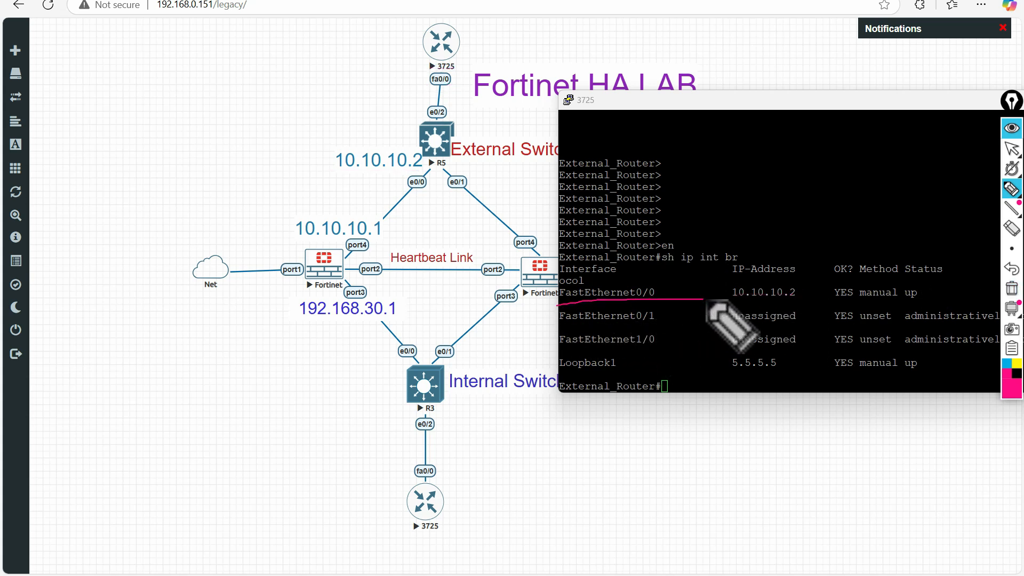
left_click(1012, 288)
mouse_move(562, 374)
left_mouse_down()
mouse_move(785, 371)
mouse_move(763, 353)
mouse_move(730, 369)
mouse_move(721, 339)
left_mouse_up()
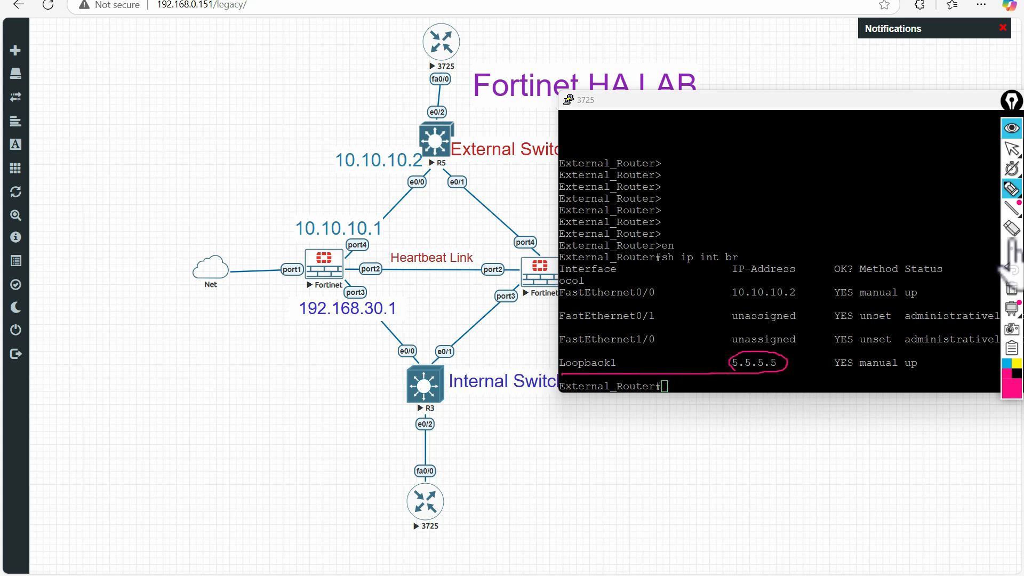
left_click(1012, 291)
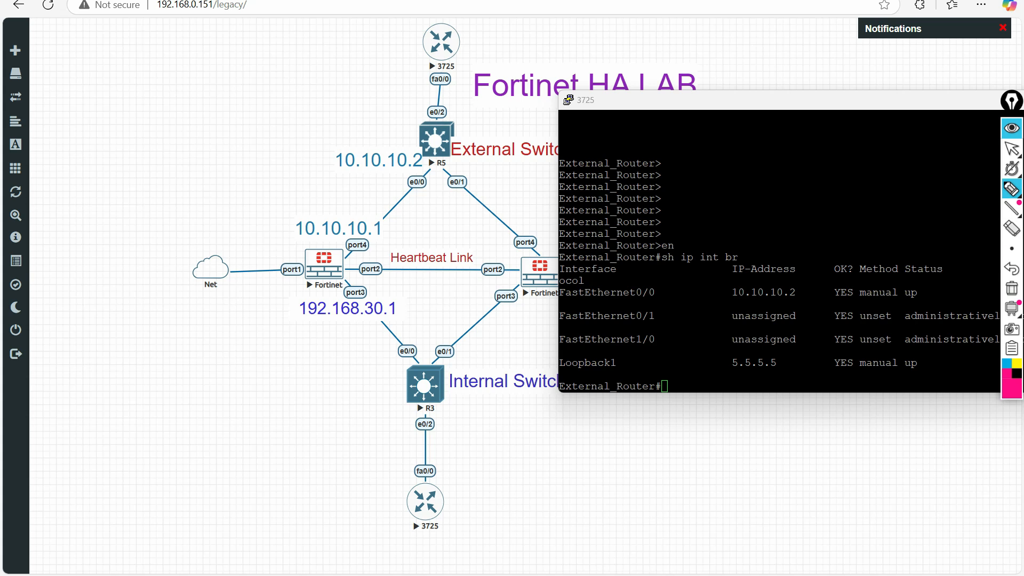
left_click(1011, 149)
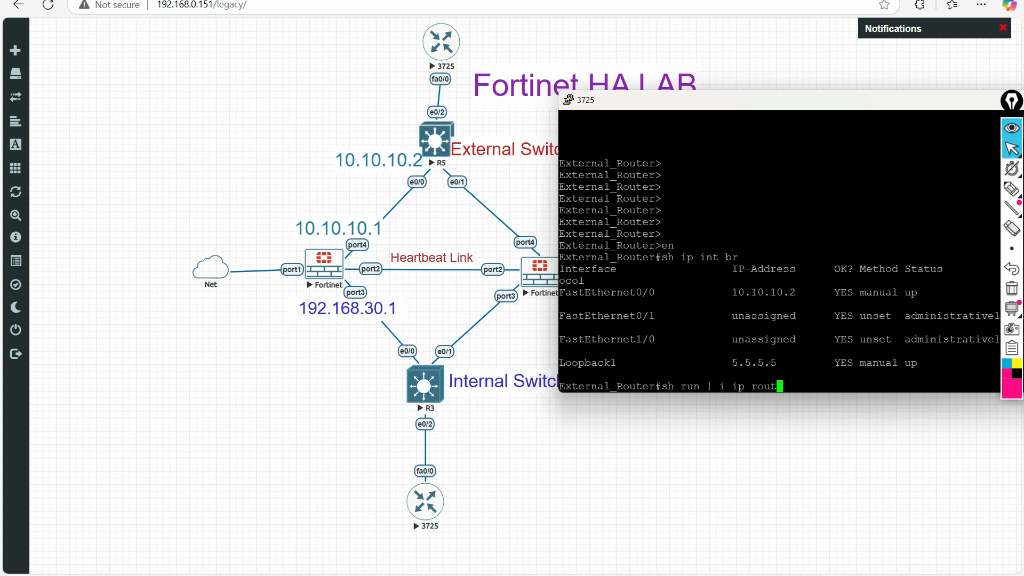
- Run 'sh run | i ip route' and mark the default route's next hop 10.10.10.1
type("e")
key("Return")
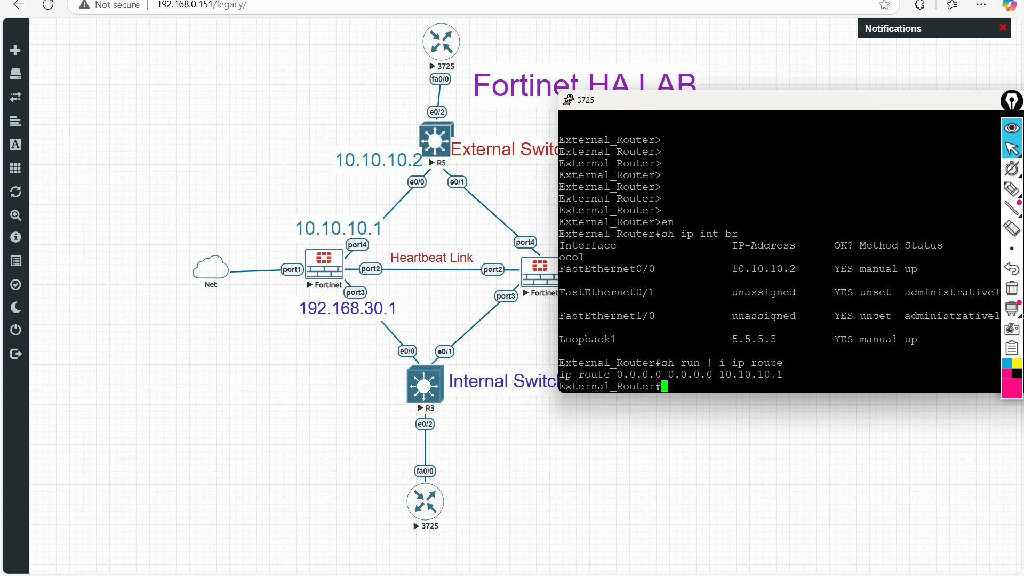
left_click_drag(791, 374, 566, 374)
left_click(819, 374)
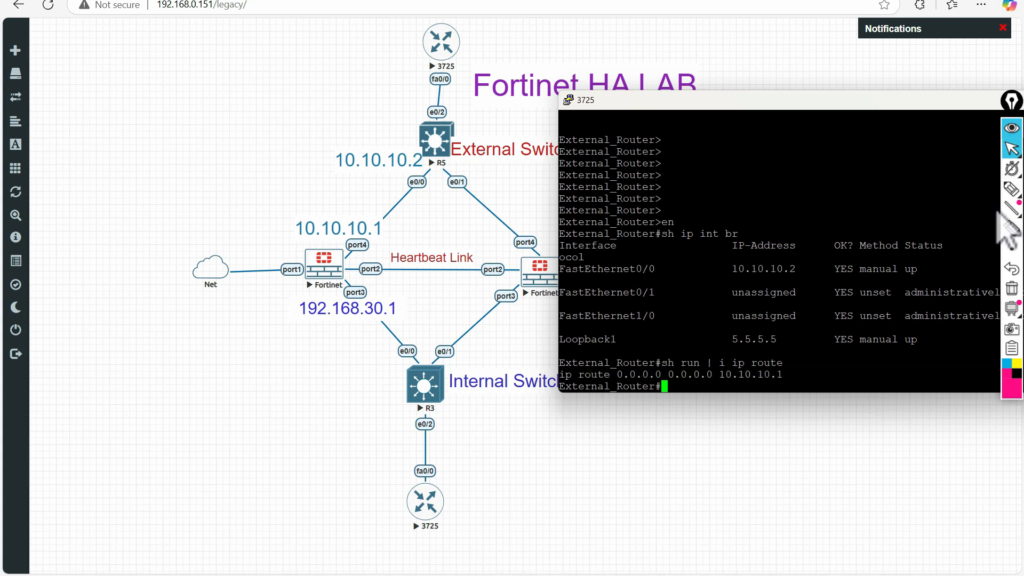
left_click(1012, 188)
mouse_move(373, 212)
left_mouse_down()
mouse_move(286, 238)
mouse_move(373, 216)
left_mouse_up()
left_click(1011, 288)
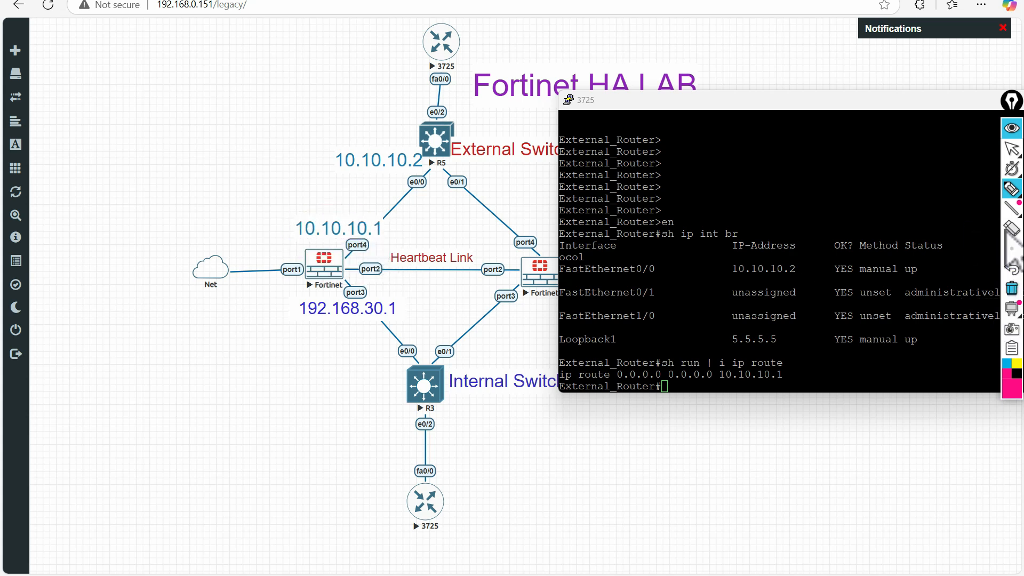
- Review the interface and route output, then close the External_Router session
left_click_drag(778, 102, 699, 109)
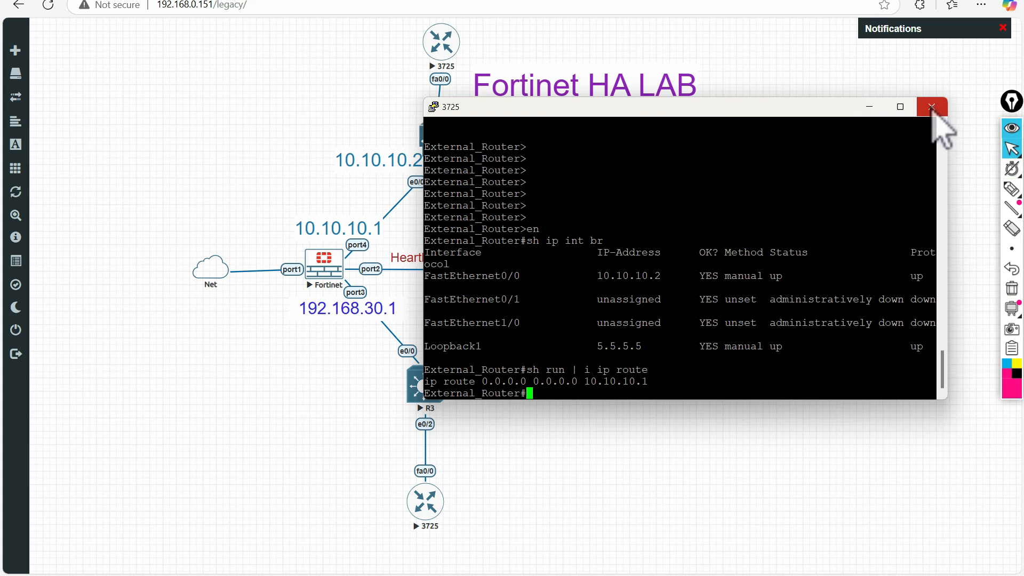
left_click_drag(641, 382, 463, 240)
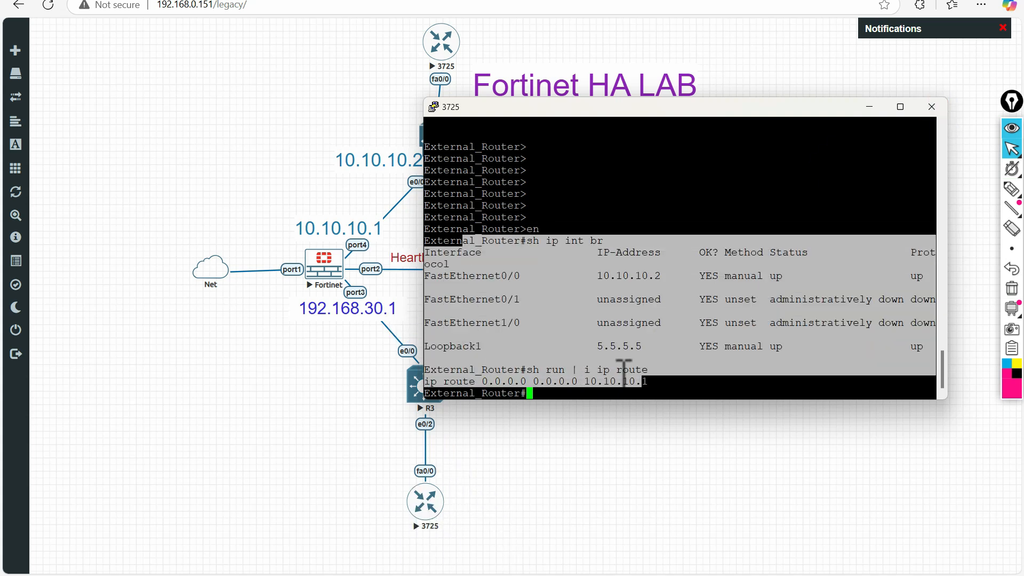
left_click(553, 241)
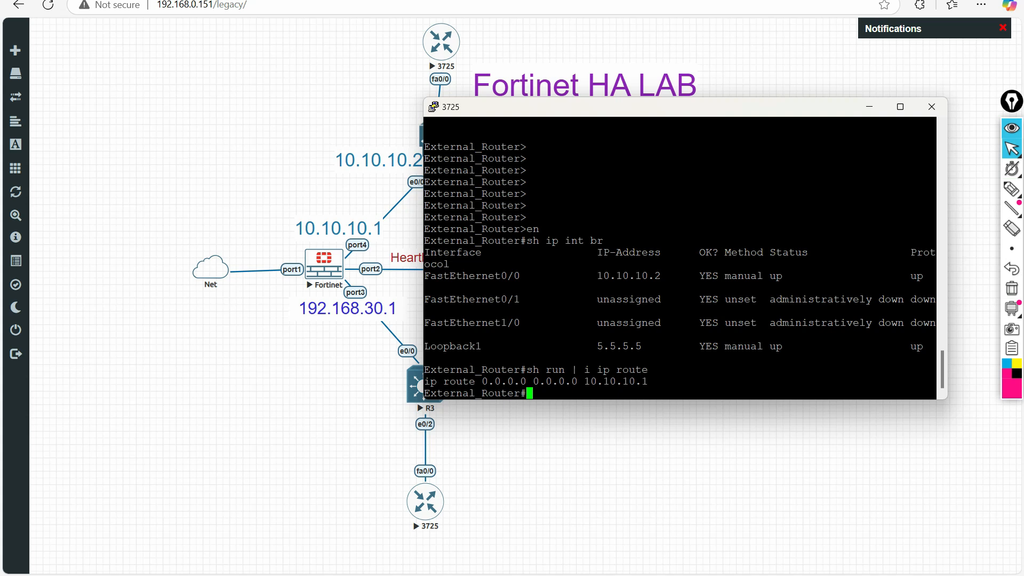
left_click_drag(928, 382, 482, 252)
left_click(921, 144)
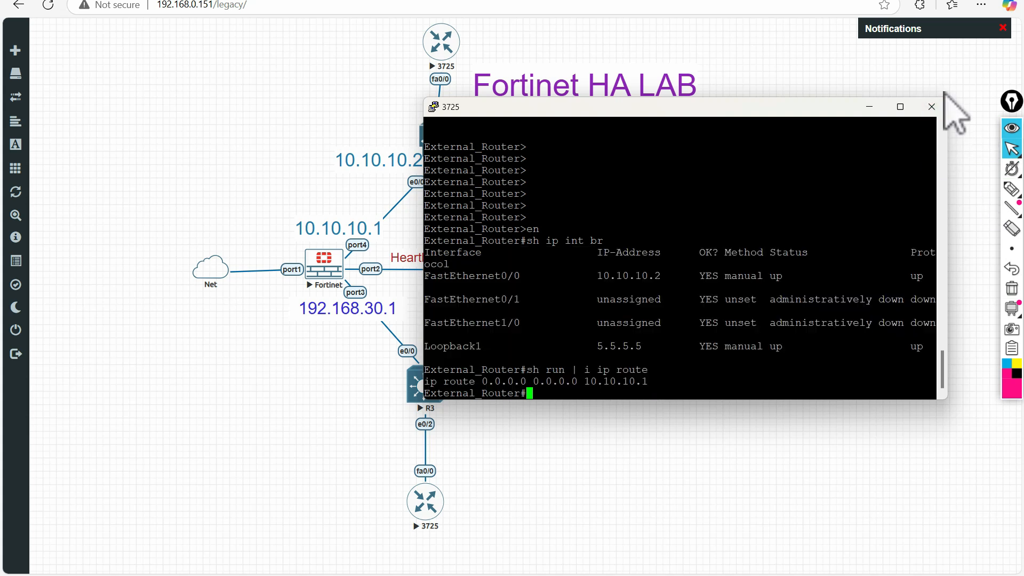
left_click(931, 109)
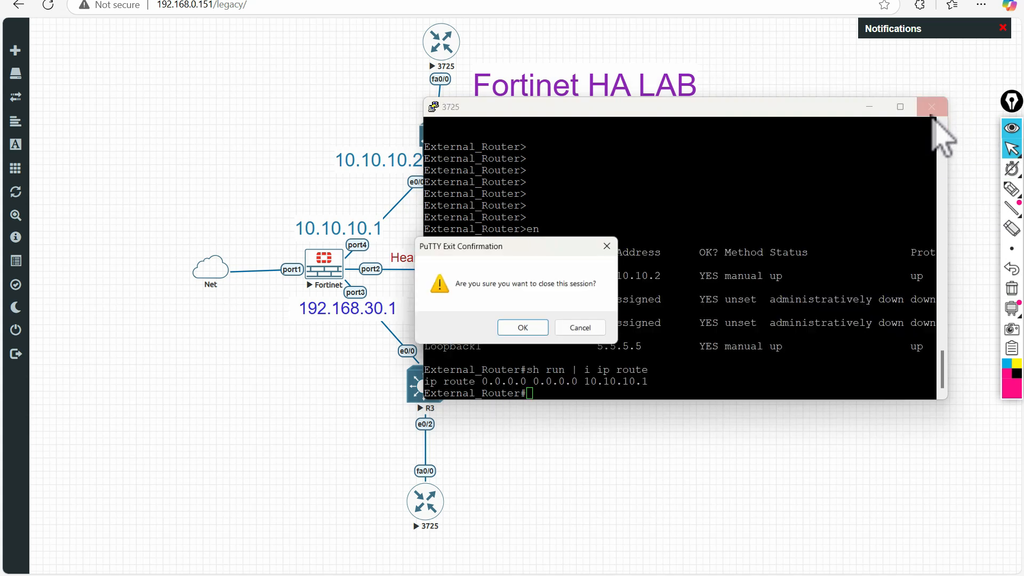
left_click(520, 327)
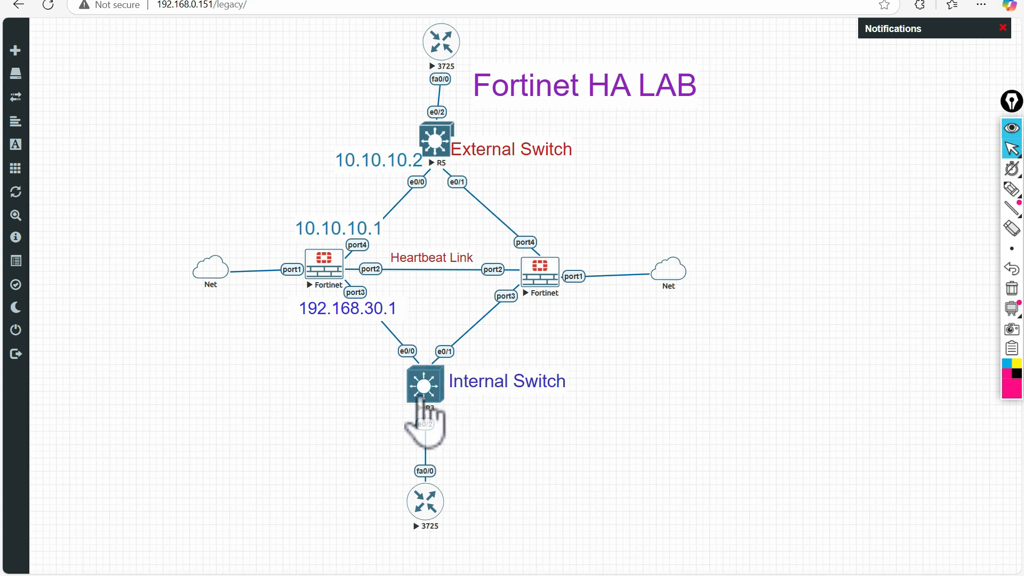
- Open a telnet console to the lower 3725 router, Internal_Host
left_click(426, 513)
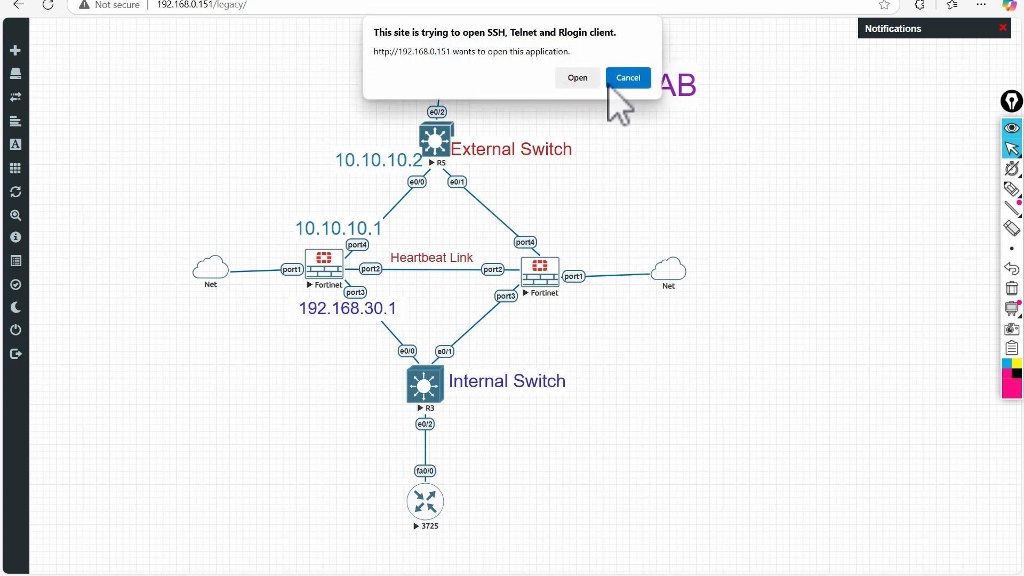
left_click(573, 78)
left_click_drag(325, 27, 834, 187)
- Set the Internal_Host console font to Courier New 14-point and apply it
right_click(831, 171)
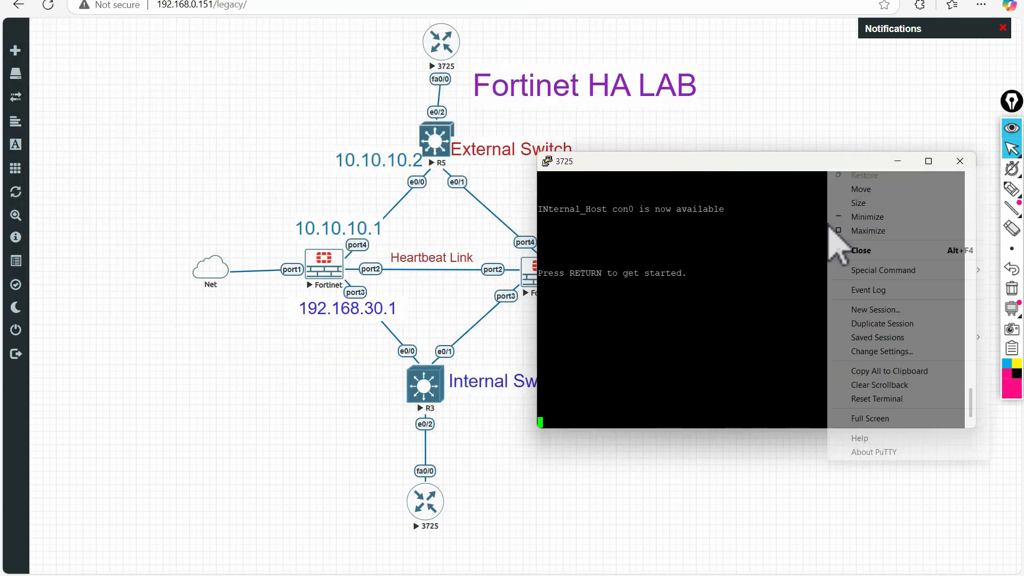
left_click(870, 351)
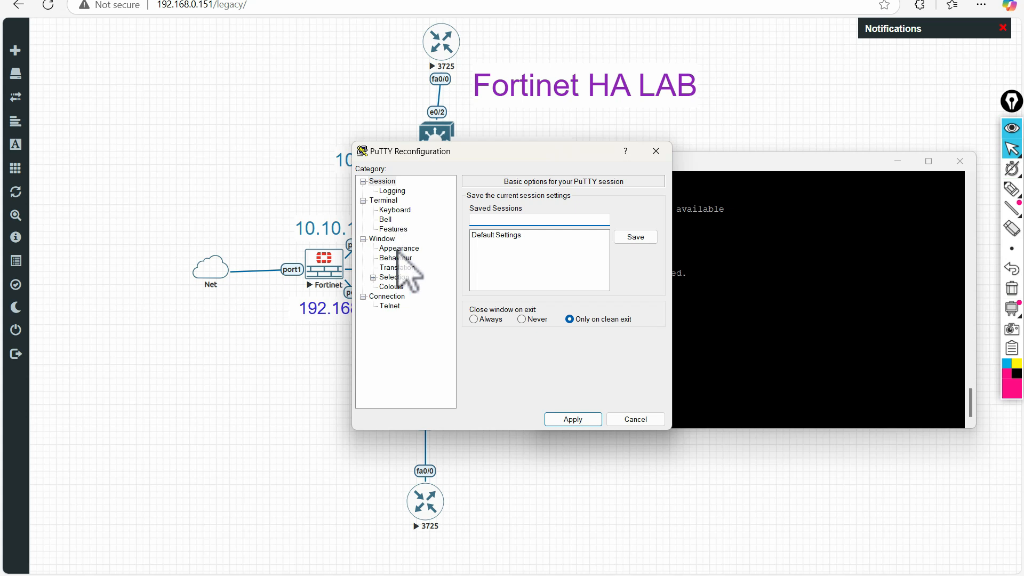
left_click(398, 249)
left_click(631, 274)
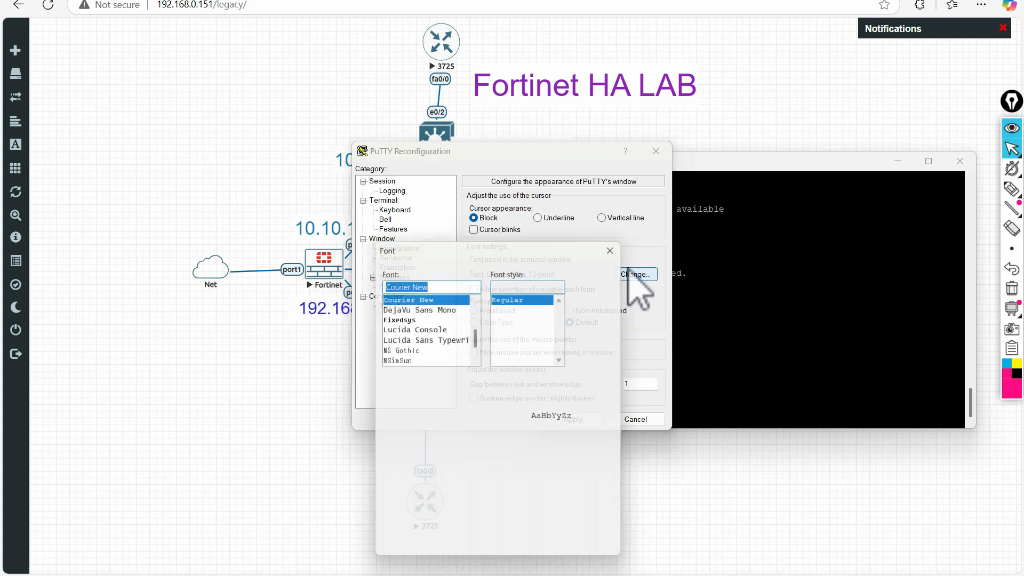
left_click(596, 327)
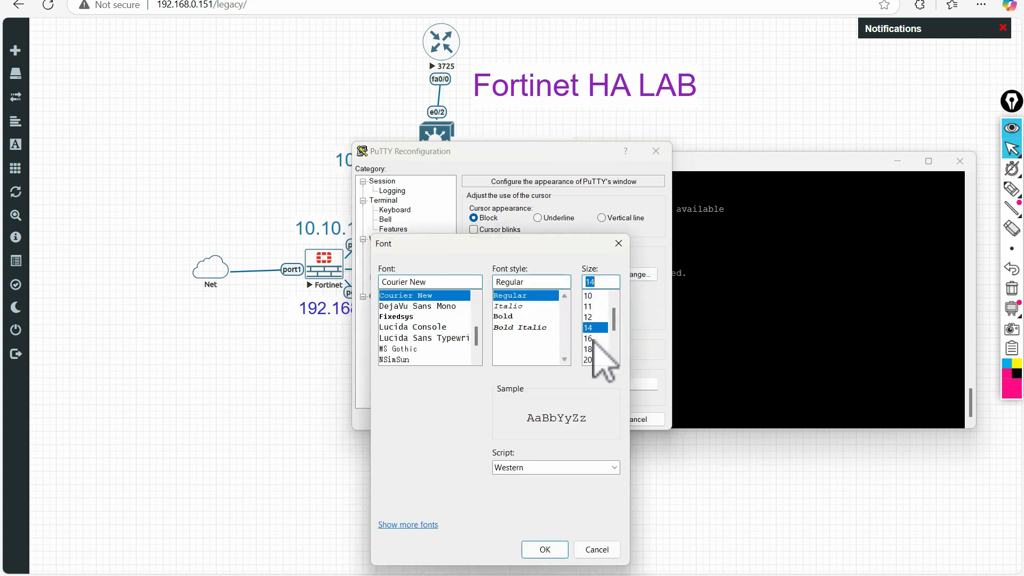
left_click(545, 549)
left_click(572, 419)
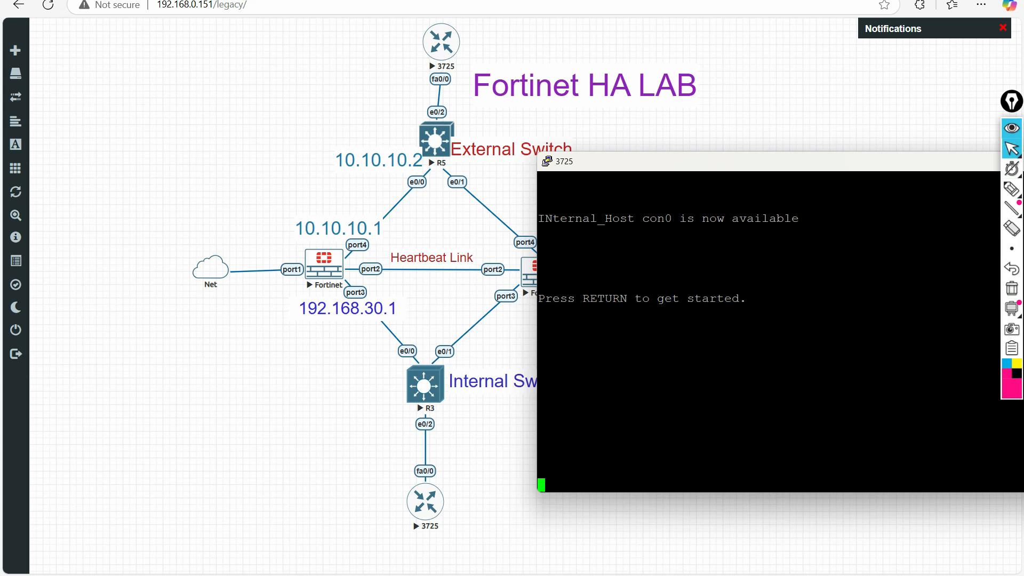
- Enter enable mode and run 'sh ip int br', showing FastEthernet0/0 up at 192.168.30.10
key("Return")
key("Return")
key("Return")
key("Return")
key("Return")
key("Return")
key("Return")
type("ernal_Host>e")
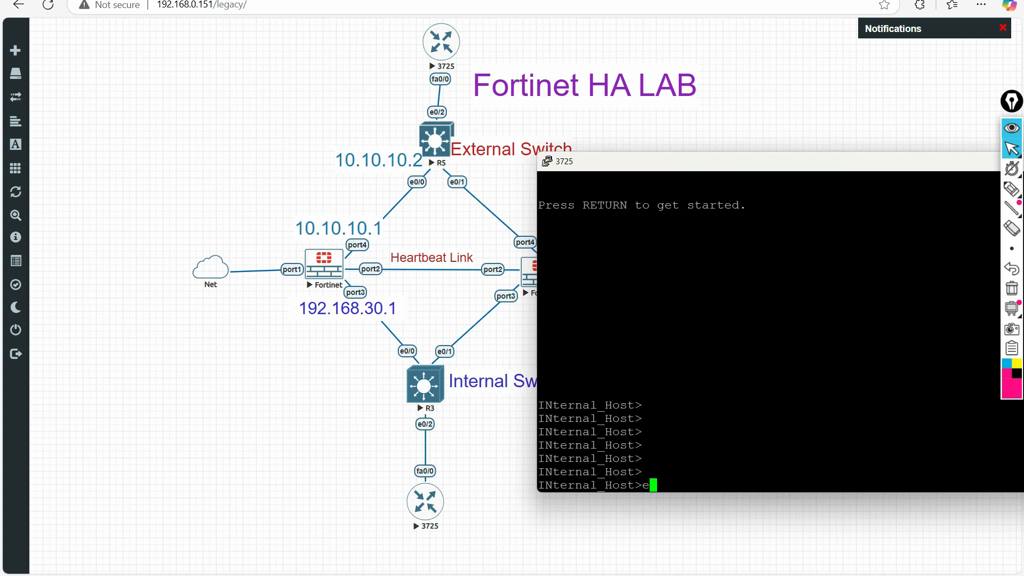
type("n")
key("Return")
key("Return")
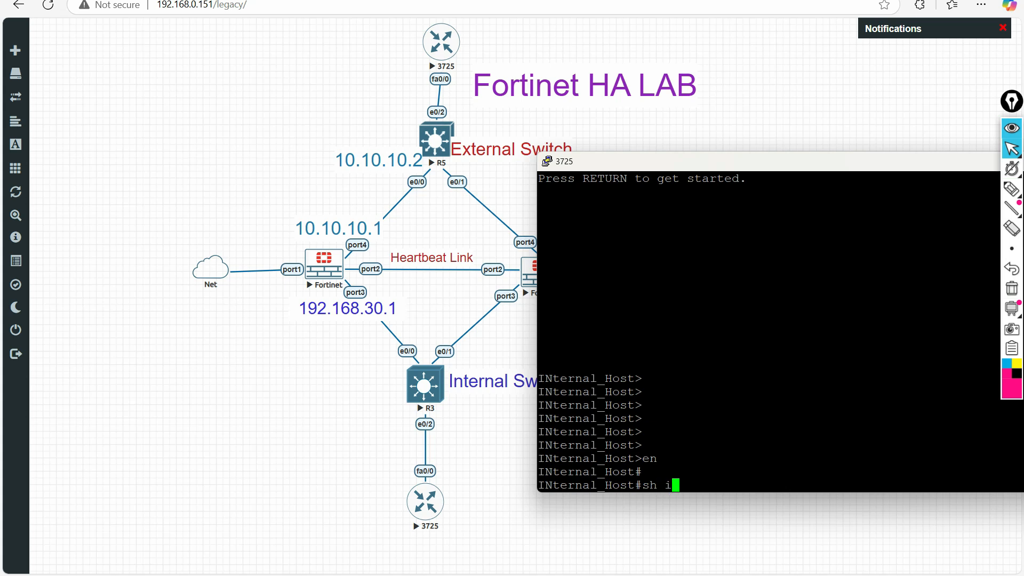
type("sh ip int be")
key("Return")
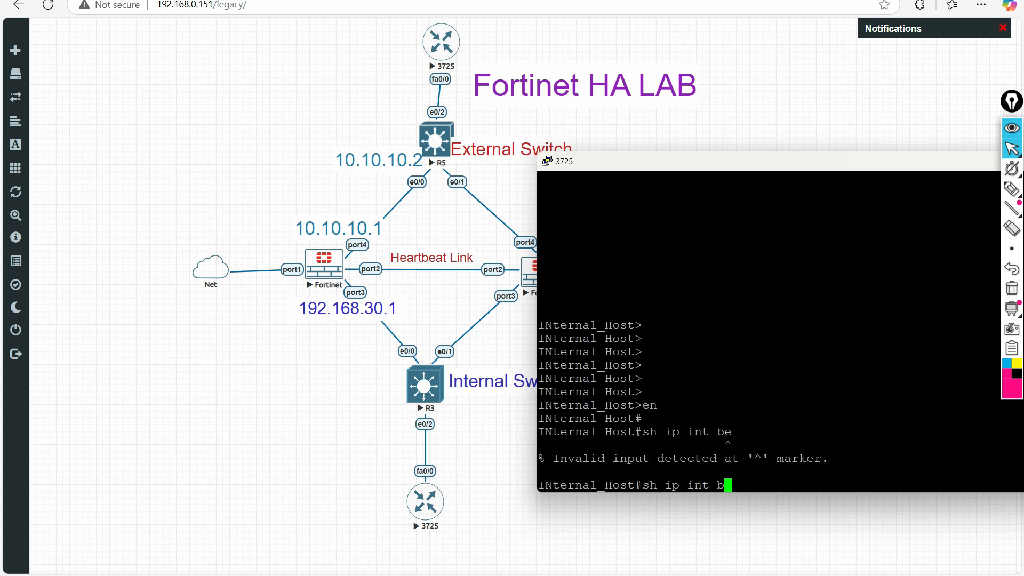
type("r")
key("Return")
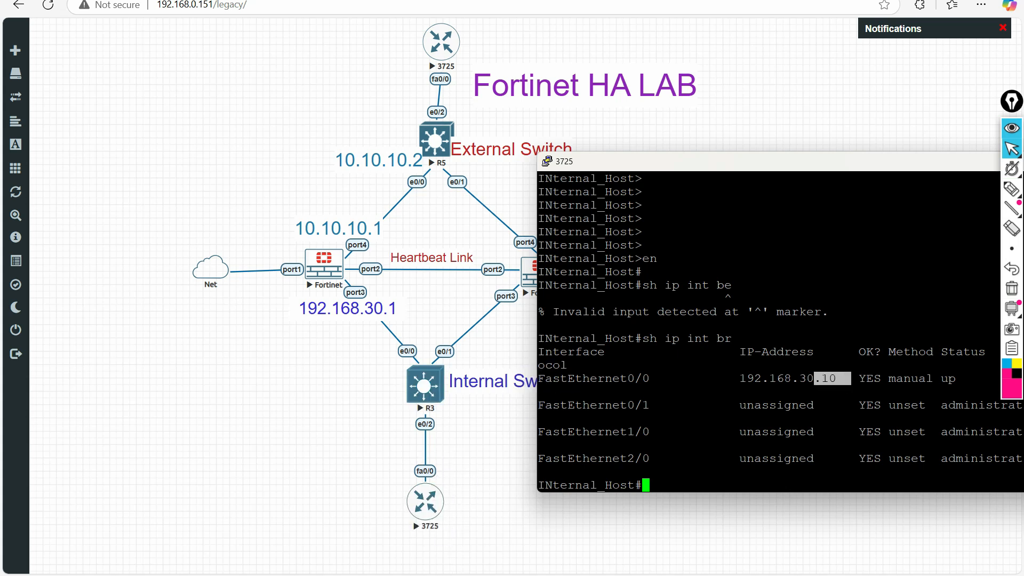
- Run 'sh run | i ip route' and select the default route via 192.168.30.1
left_click(597, 453)
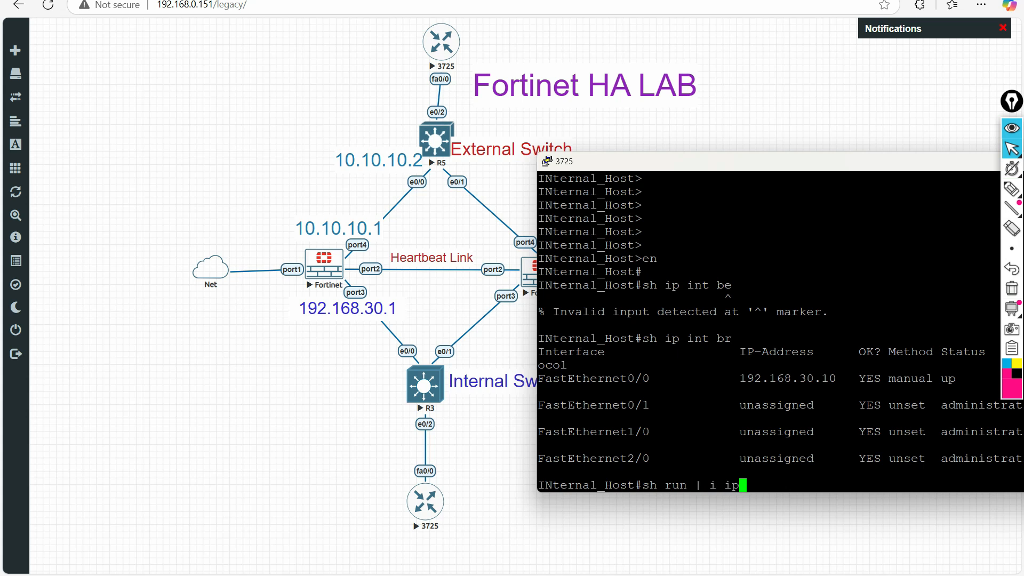
key("Return")
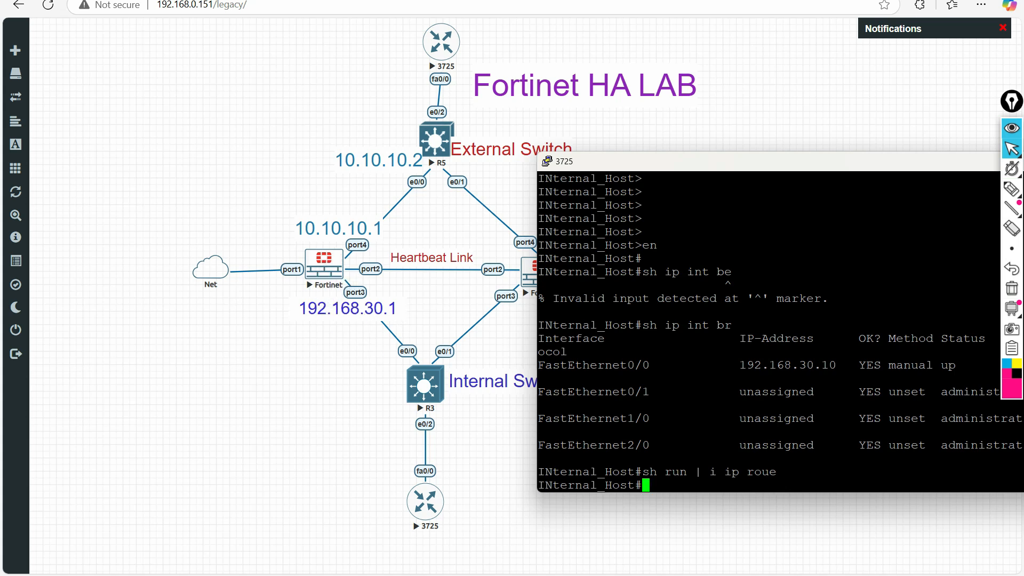
key("Return")
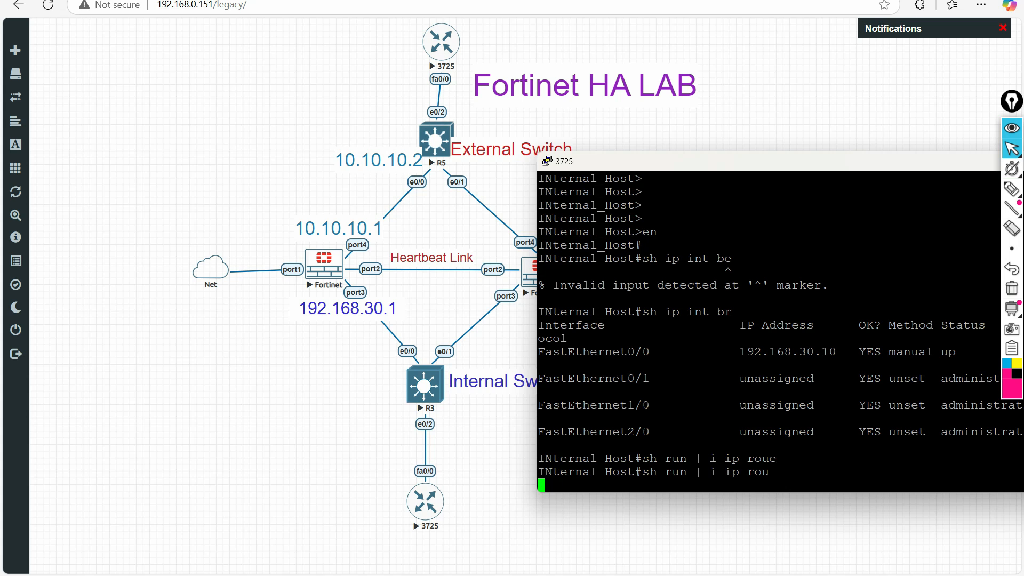
left_click_drag(836, 474, 536, 471)
left_click(825, 473)
left_click_drag(825, 473, 628, 472)
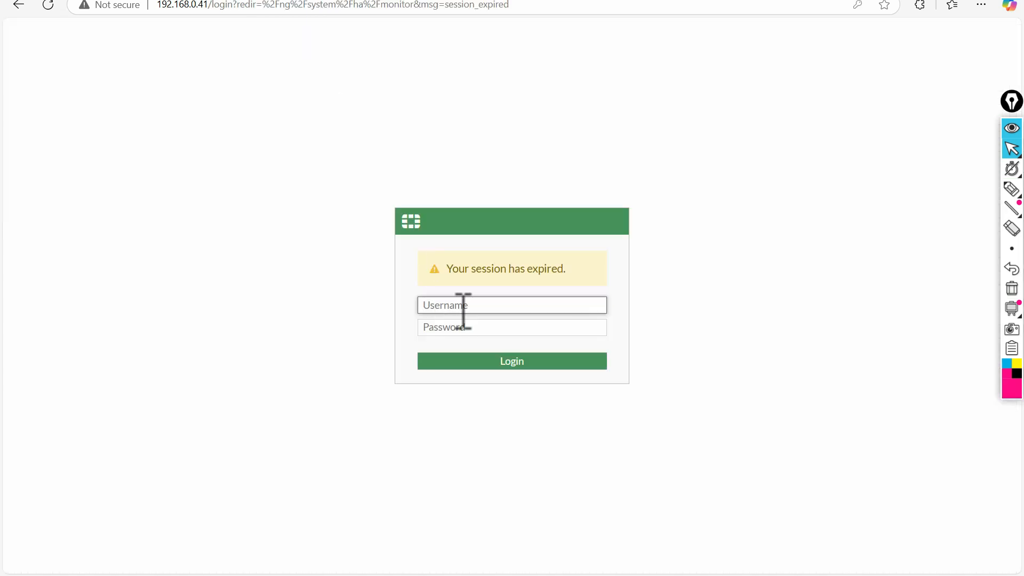
- Log back in to the FortiGate with the saved credentials
left_click(464, 307)
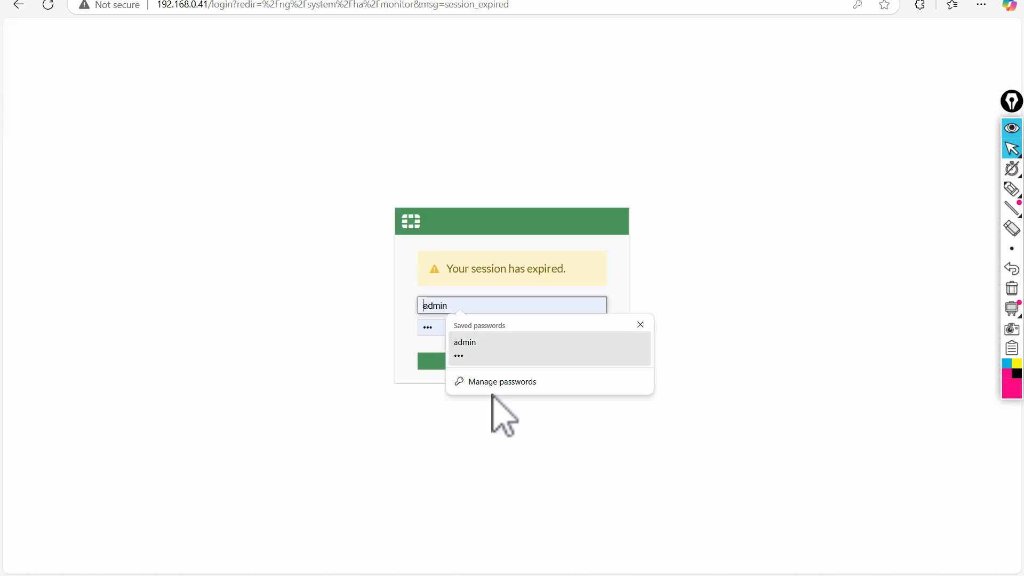
left_click(496, 347)
left_click(487, 361)
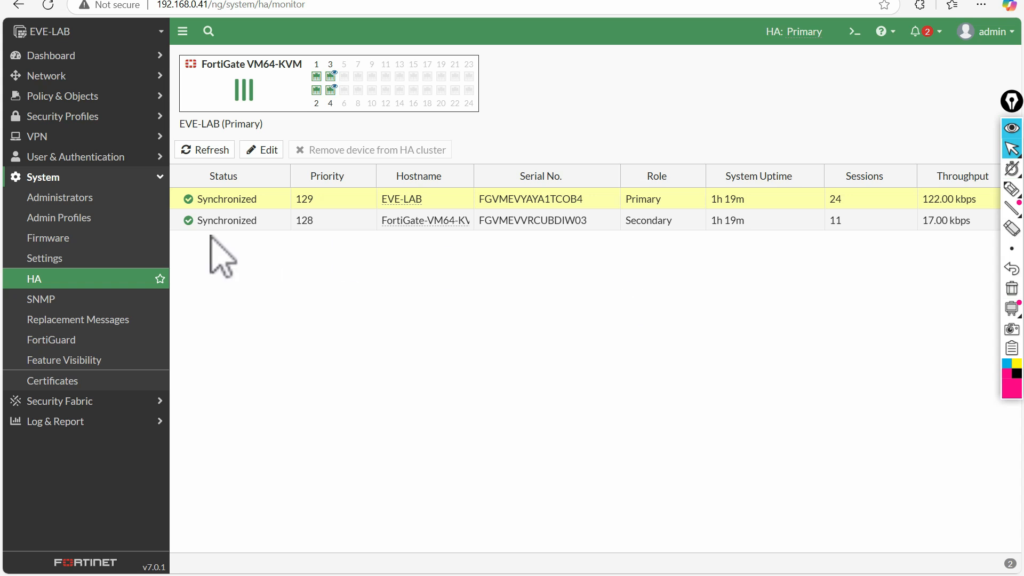
- Reload the HA monitor showing both units Synchronized, then return to the EVE-NG tab
left_click(45, 279)
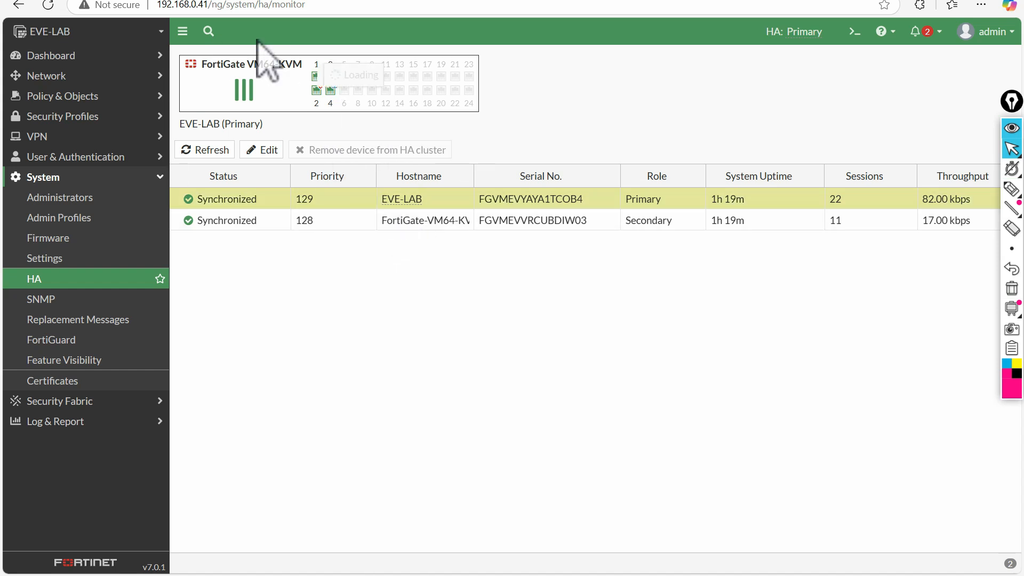
left_click(148, 1)
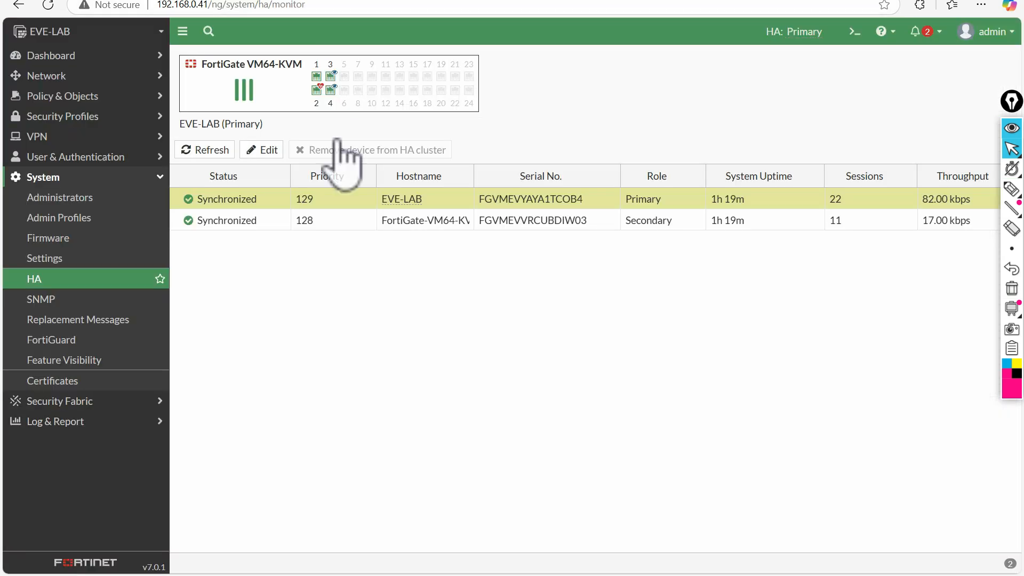
left_click(160, 5)
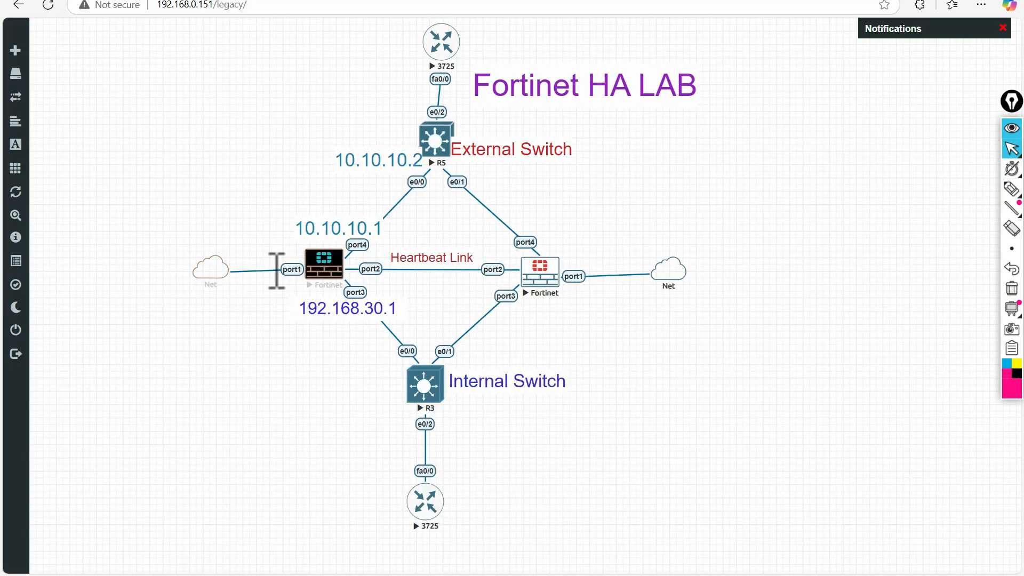
- Return to the FortiGate tab showing the HA monitor with priorities 129 and 128
left_click(312, 1)
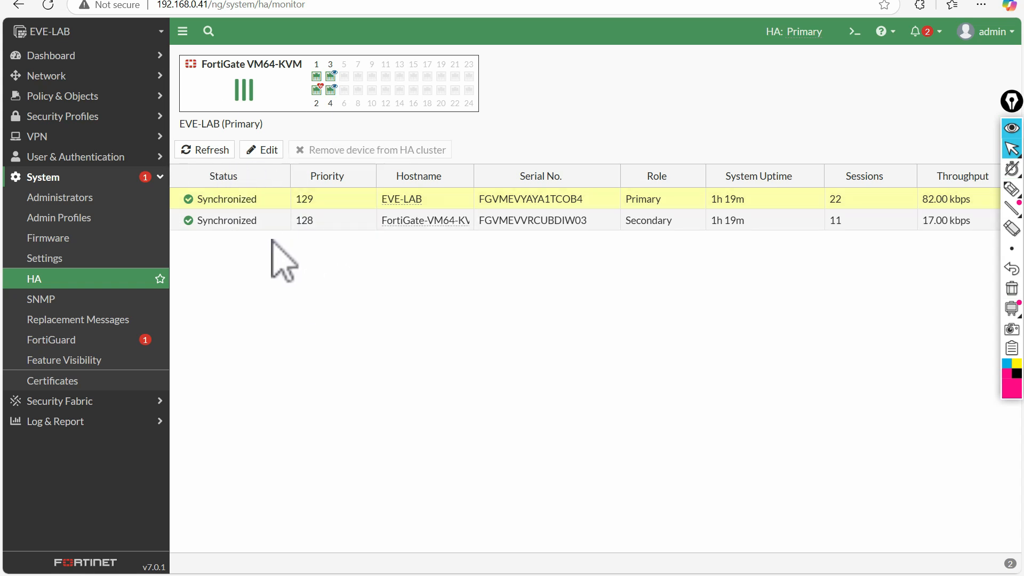
- Open the HA edit form and check the mode list, keeping Active-Passive
left_click(264, 150)
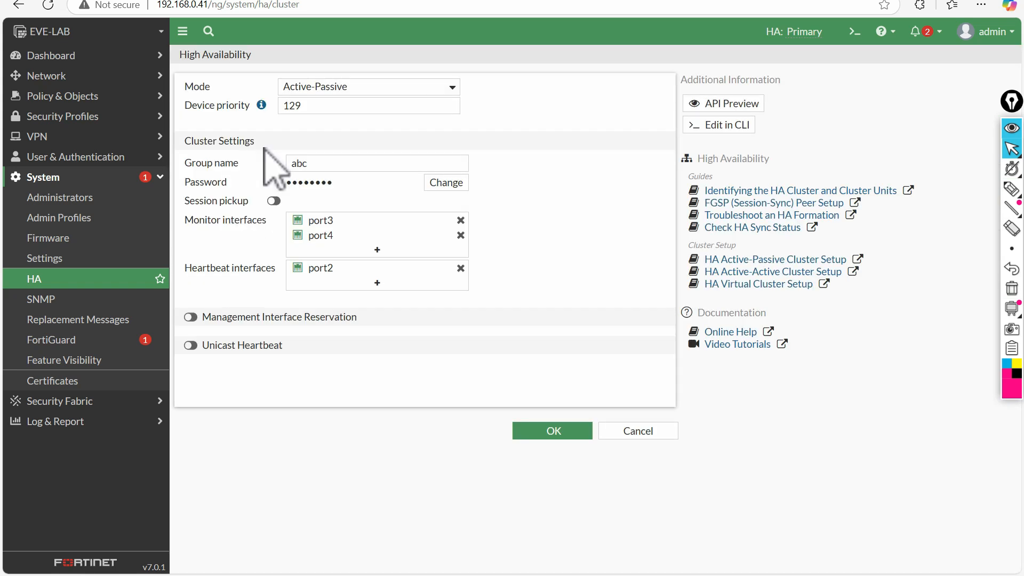
left_click(319, 87)
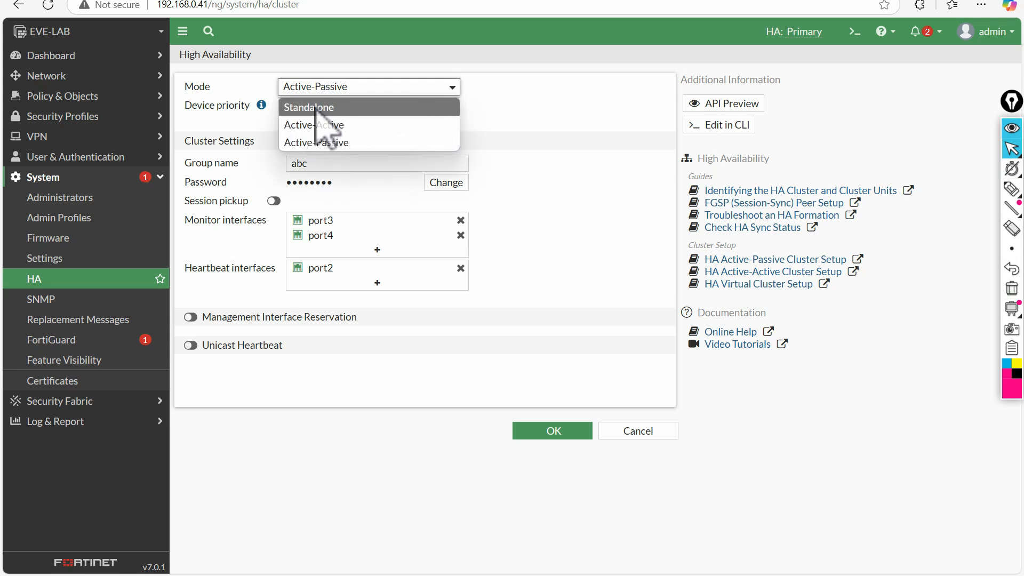
left_click(315, 108)
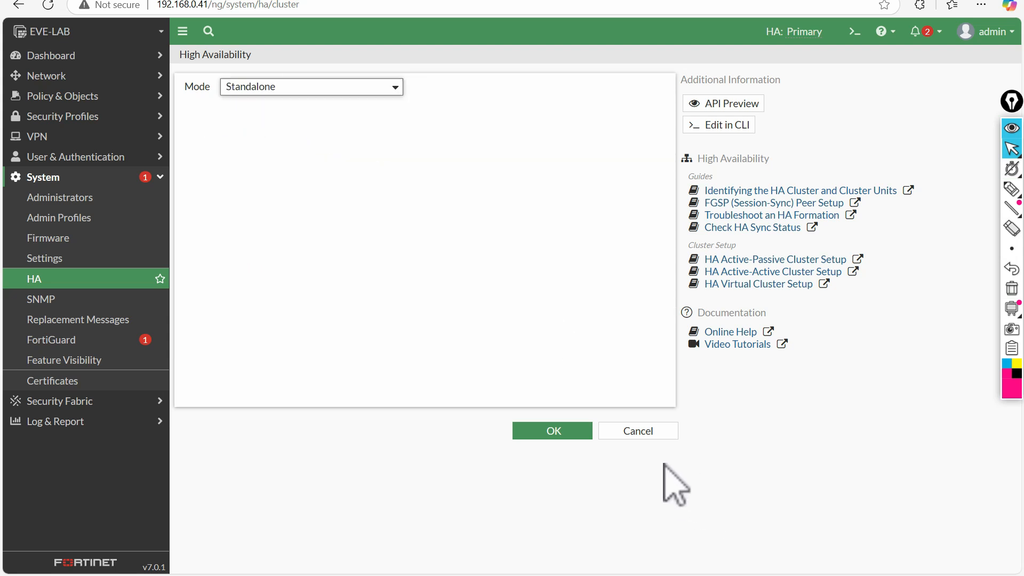
left_click(276, 87)
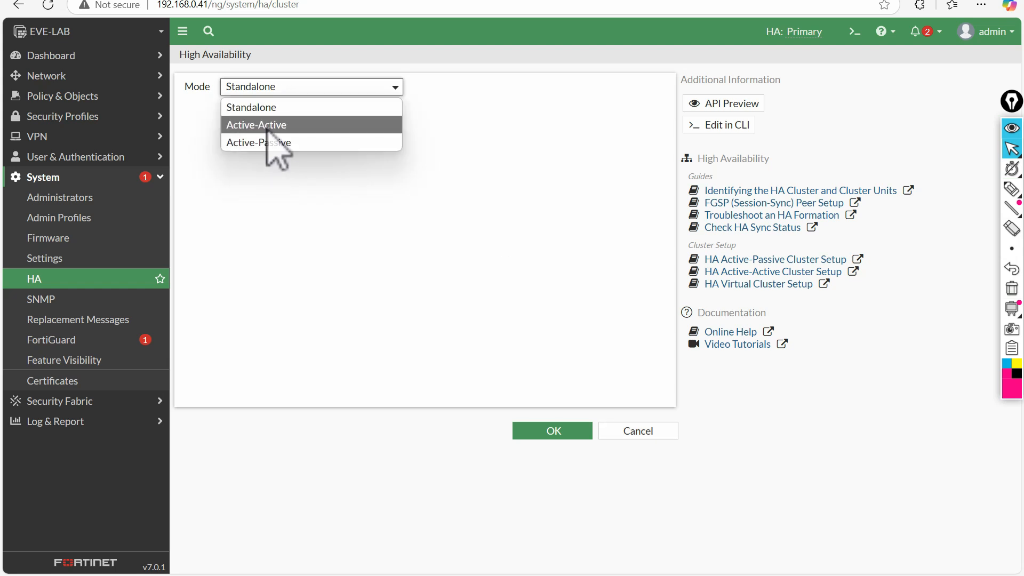
left_click(265, 142)
- Review the device priority 129 and the group name abc
left_click_drag(312, 106, 249, 107)
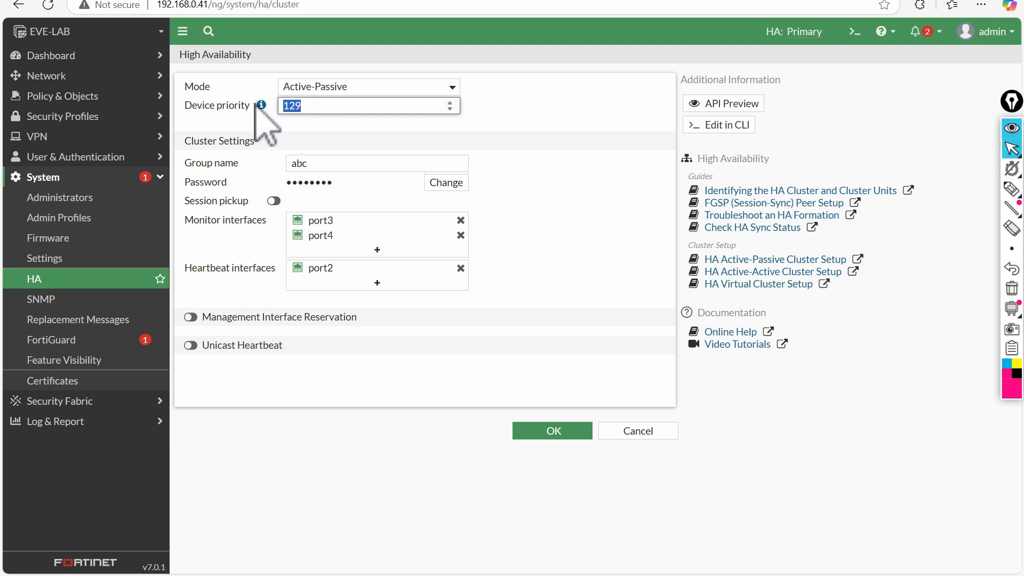
left_click(259, 127)
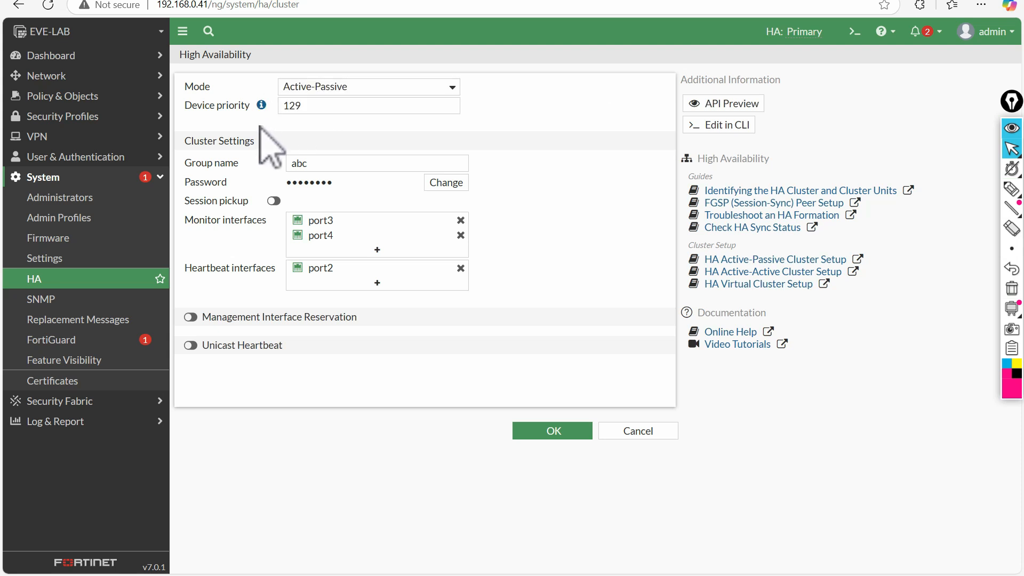
left_click_drag(314, 106, 251, 102)
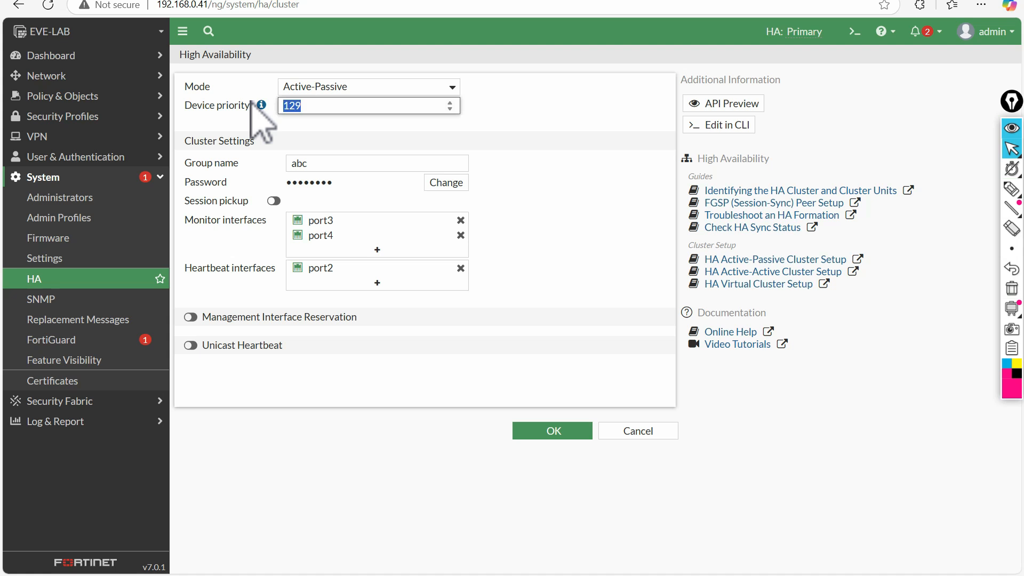
left_click(324, 165)
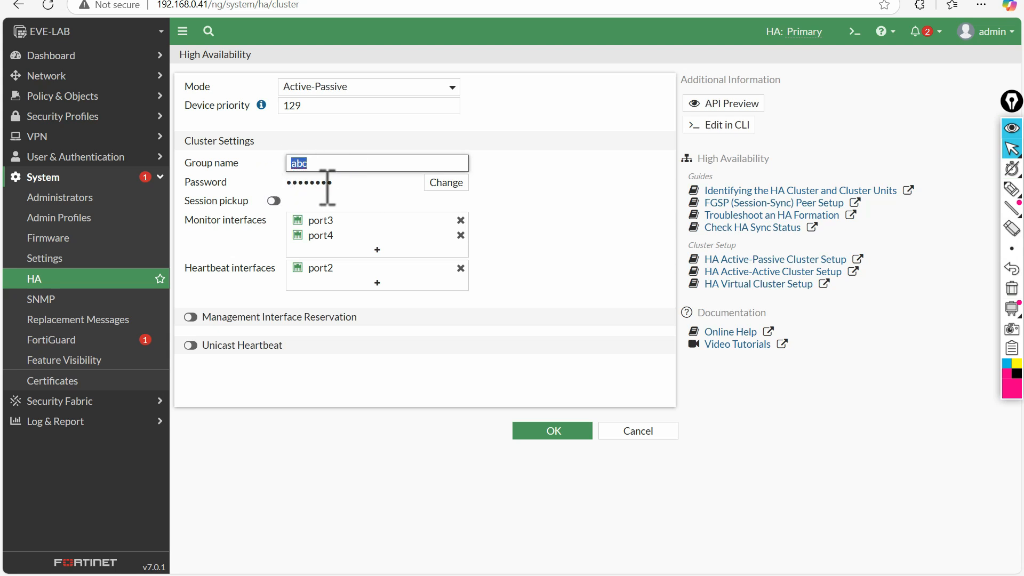
left_click_drag(226, 180, 154, 180)
- Point out the required password and monitored interfaces, then go back to the EVE-NG tab
left_click(277, 185)
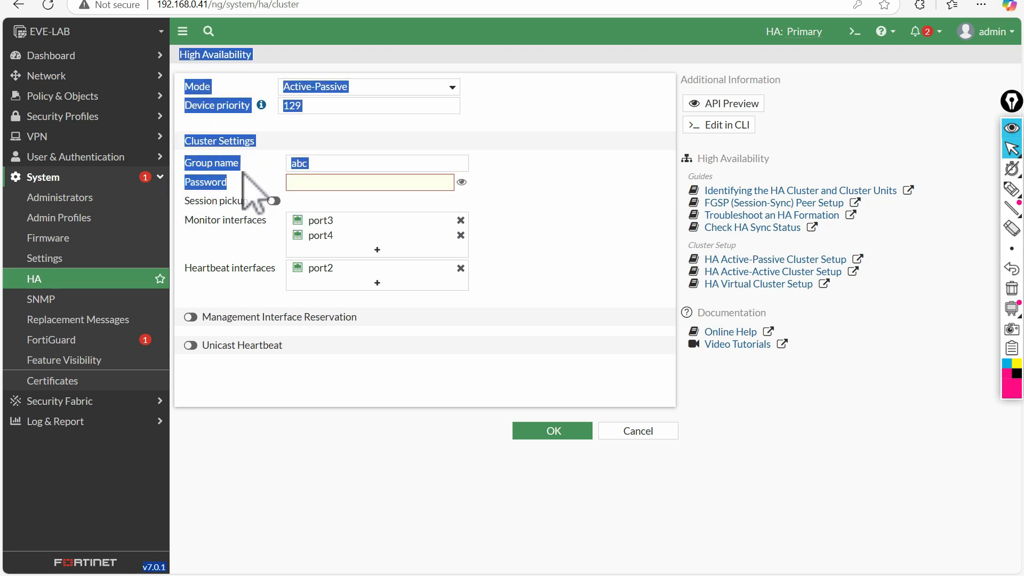
left_click(327, 183)
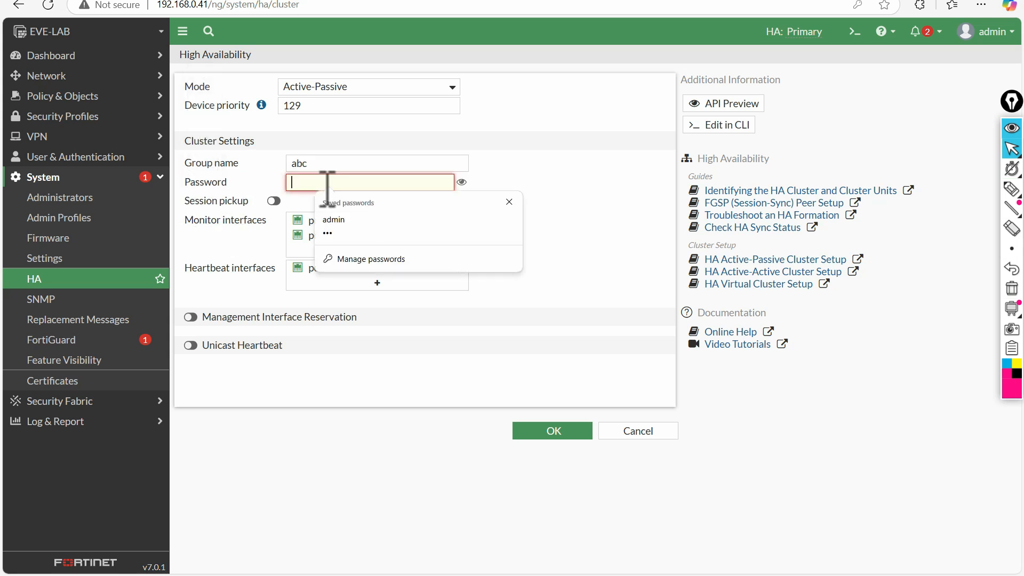
left_click(586, 180)
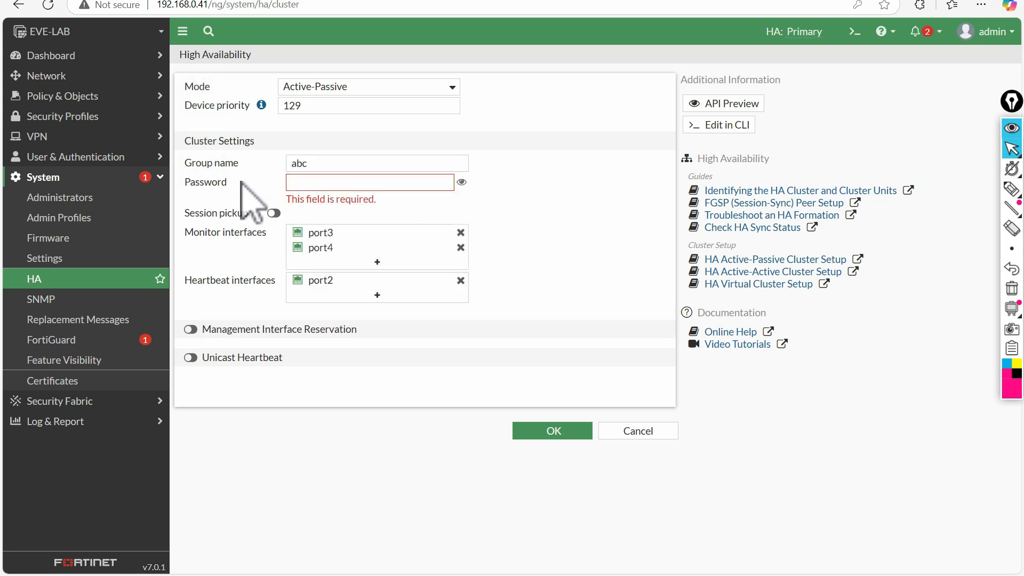
left_click_drag(241, 181, 192, 181)
left_click(635, 199)
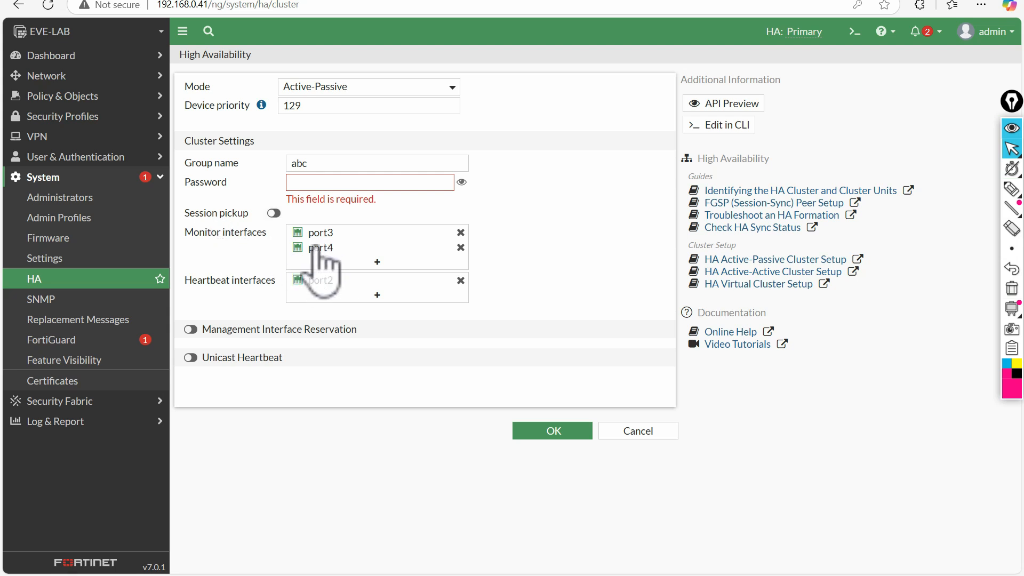
left_click_drag(186, 232, 259, 232)
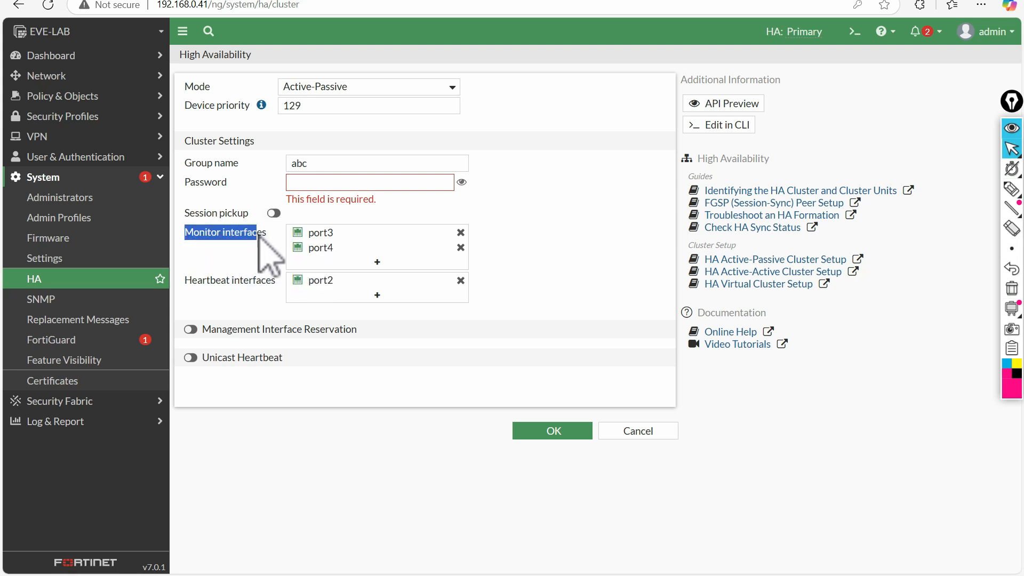
left_click(159, 1)
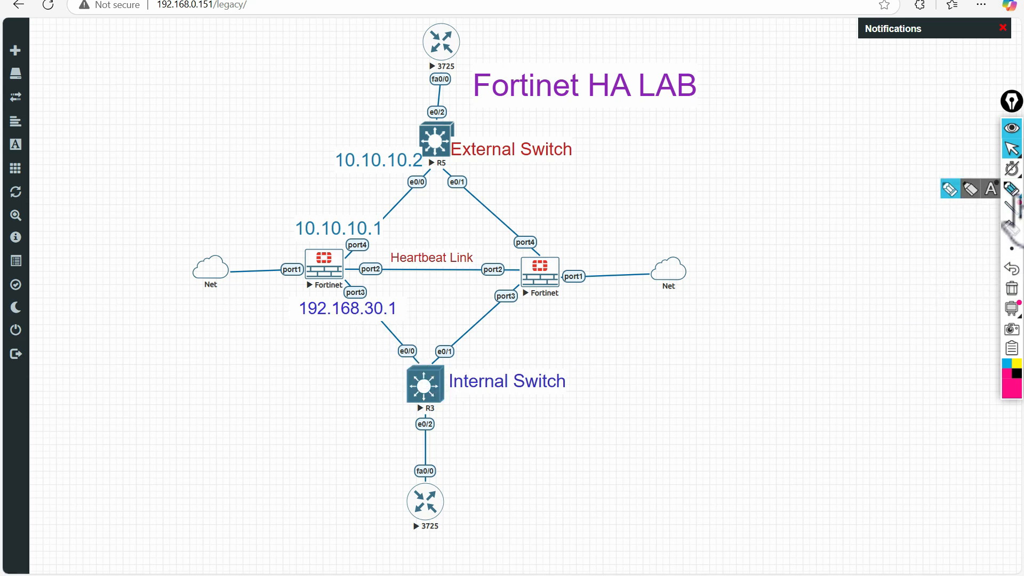
- Circle the port3 and port4 links on the diagram, then clear the marks
left_click(1012, 188)
mouse_move(334, 288)
left_mouse_down()
mouse_move(419, 352)
mouse_move(338, 290)
left_mouse_up()
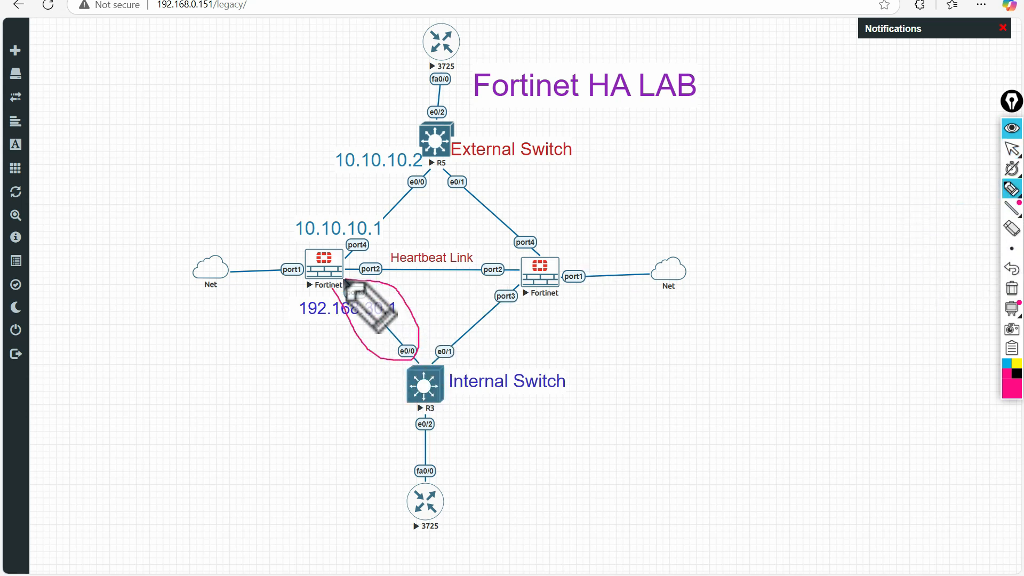
mouse_move(385, 174)
left_mouse_down()
mouse_move(433, 184)
mouse_move(357, 230)
mouse_move(338, 223)
mouse_move(441, 183)
mouse_move(380, 244)
mouse_move(366, 194)
mouse_move(395, 180)
left_mouse_up()
mouse_move(1011, 308)
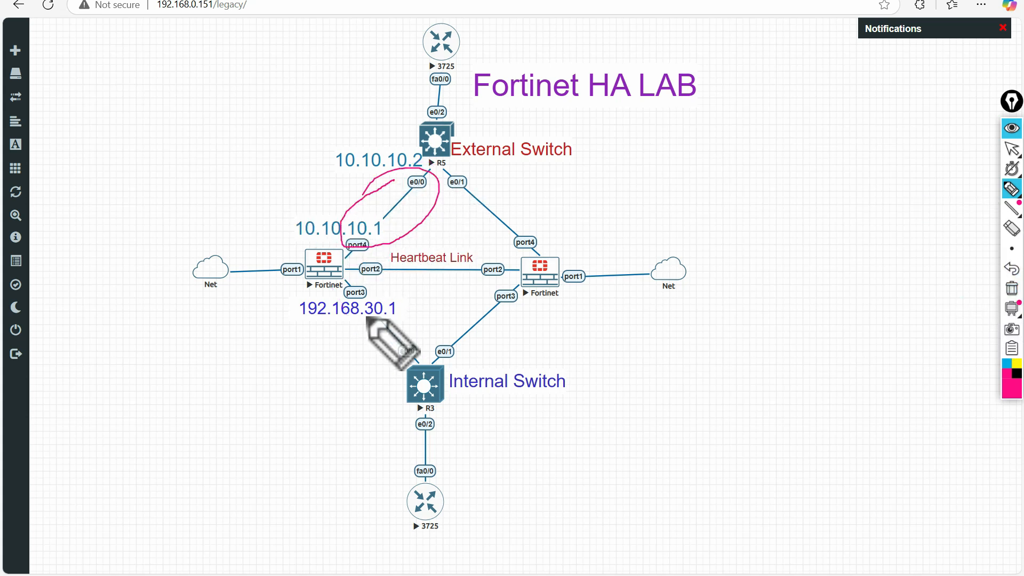
mouse_move(364, 283)
left_mouse_down()
mouse_move(348, 282)
mouse_move(419, 367)
mouse_move(362, 281)
left_mouse_up()
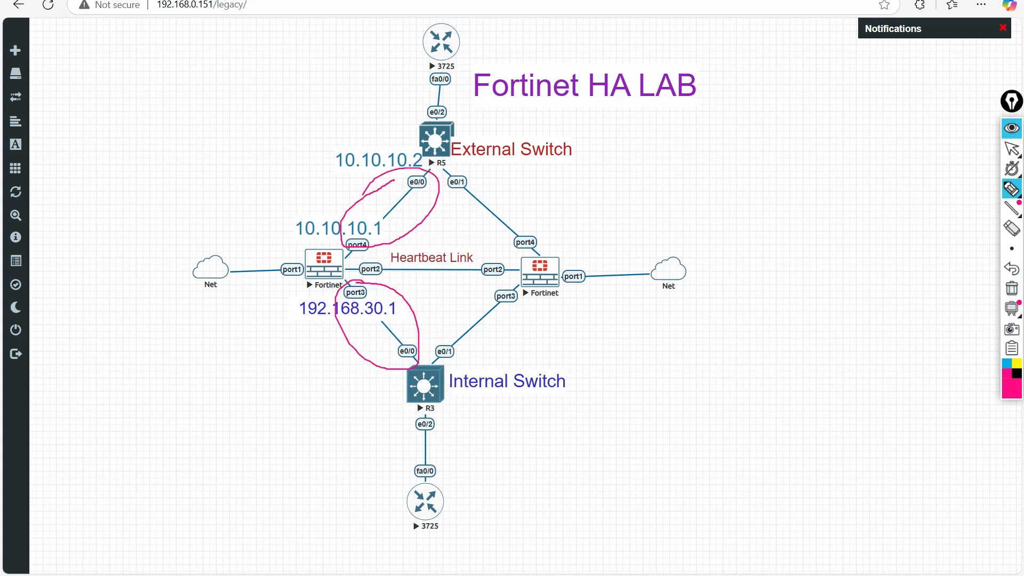
left_click(1012, 288)
left_click(1012, 149)
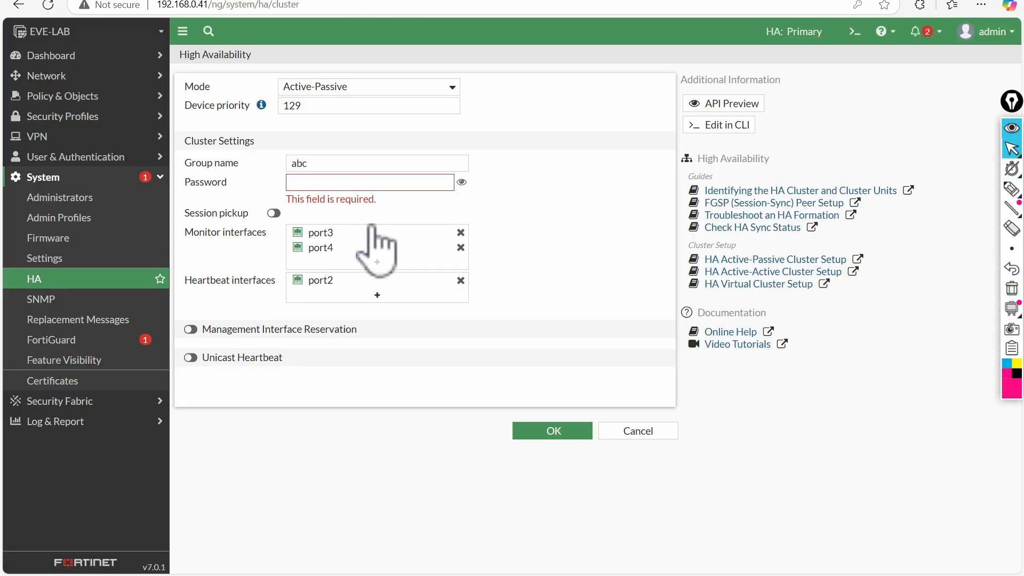
mouse_move(355, 238)
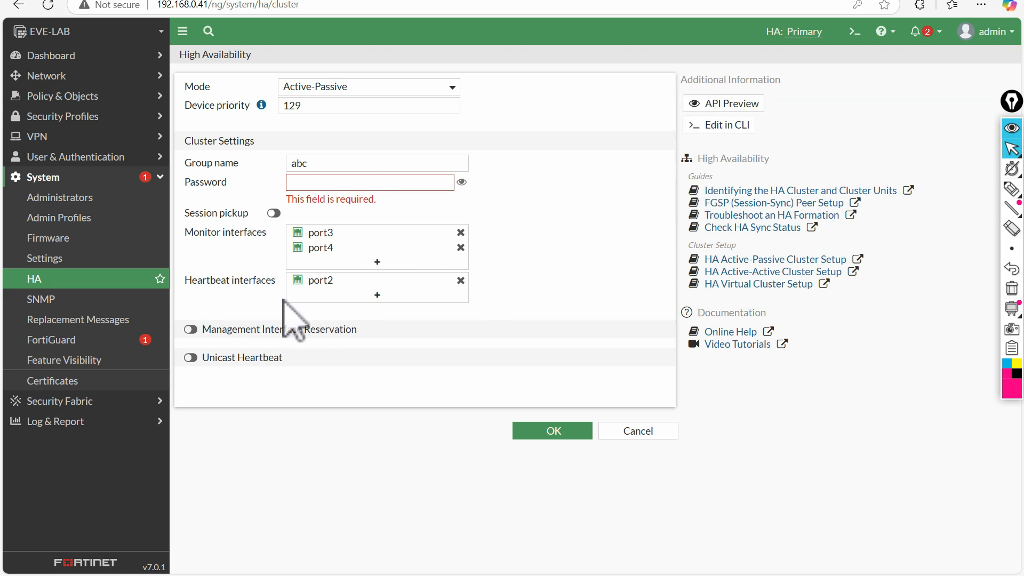
- Underline the Heartbeat Link between the FortiGates' port2 interfaces, then erase it
left_click(197, 1)
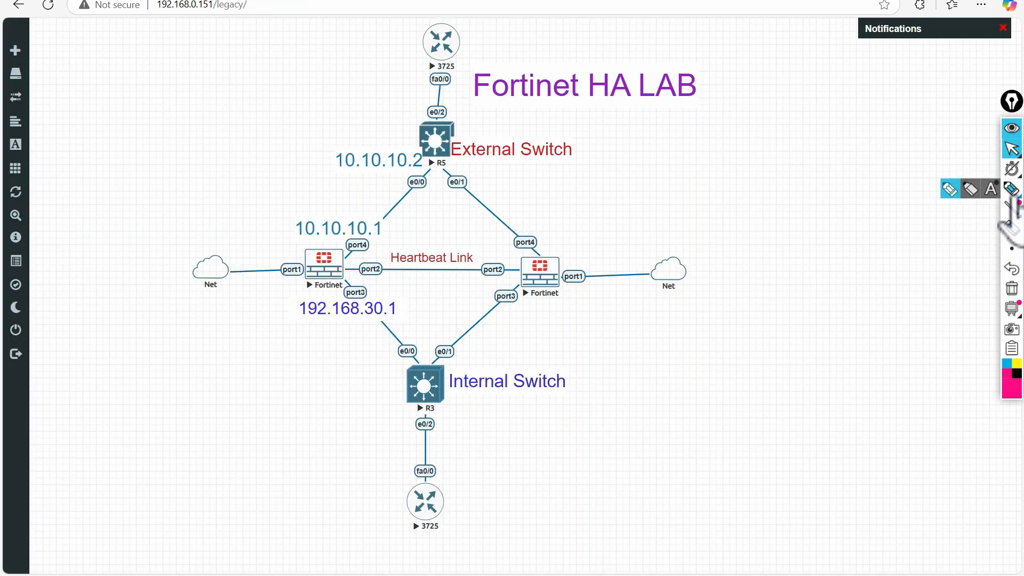
left_click(1011, 190)
left_click_drag(361, 280, 505, 281)
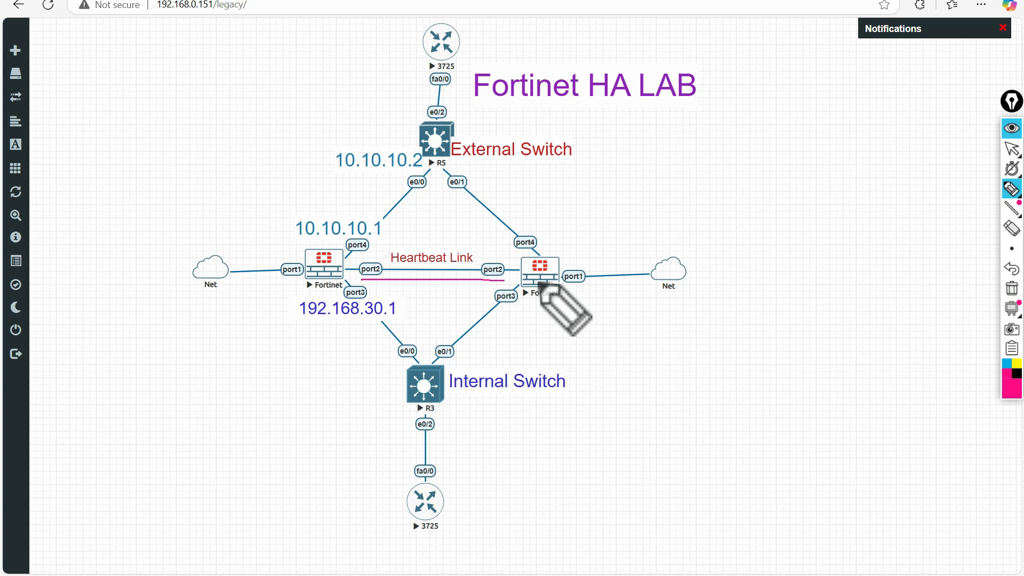
left_click(1012, 291)
left_click(1011, 150)
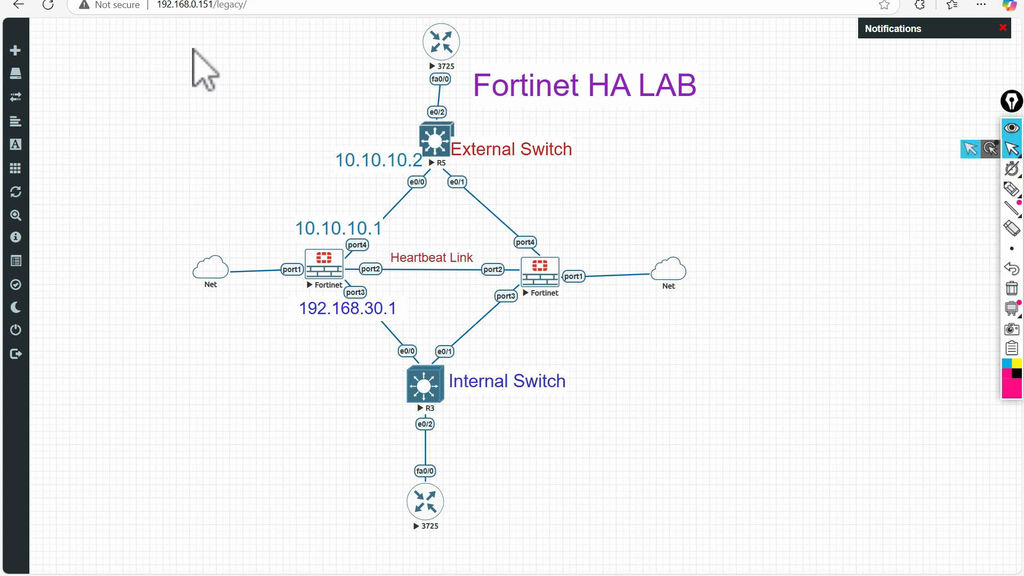
left_click(294, 0)
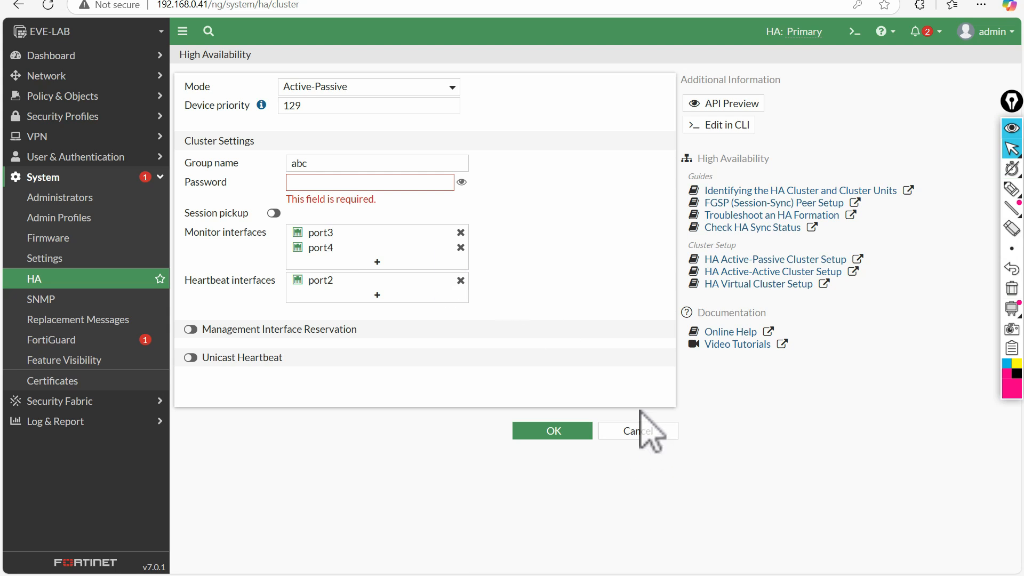
left_click(635, 430)
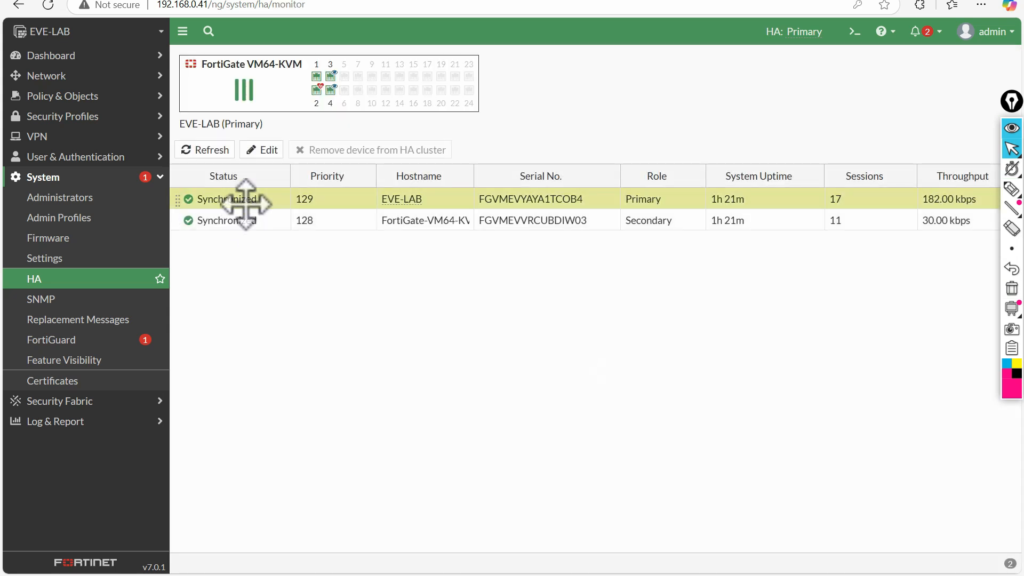
double_click(246, 200)
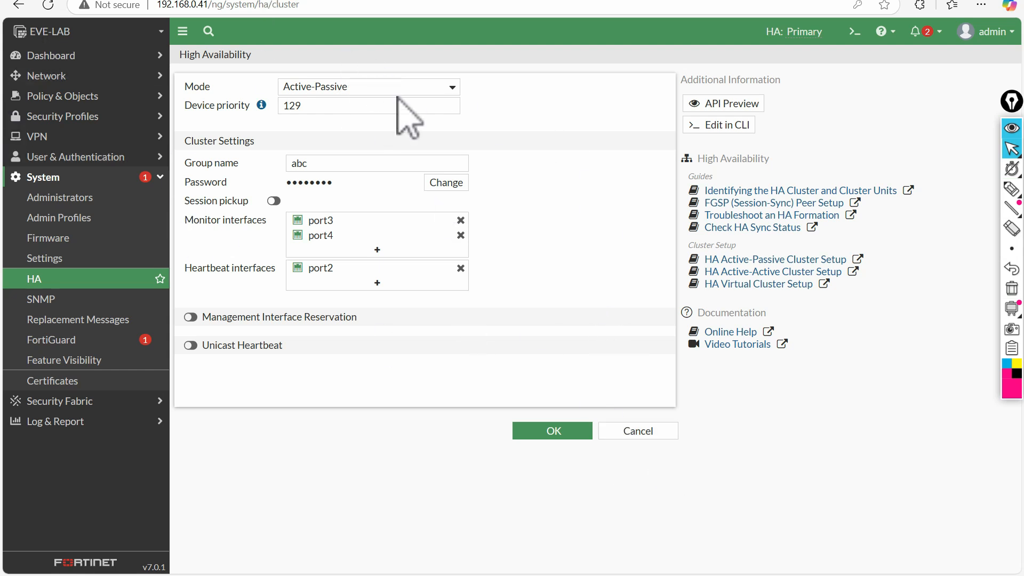
left_click(549, 431)
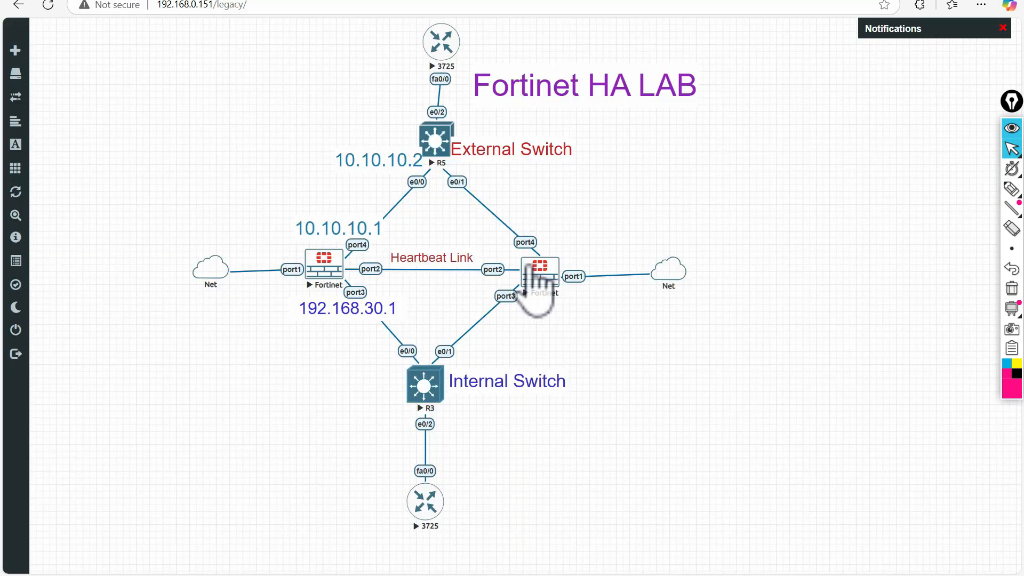
- Open a telnet console to the primary Fortinet node and run get system status
left_click(541, 277)
left_click(579, 78)
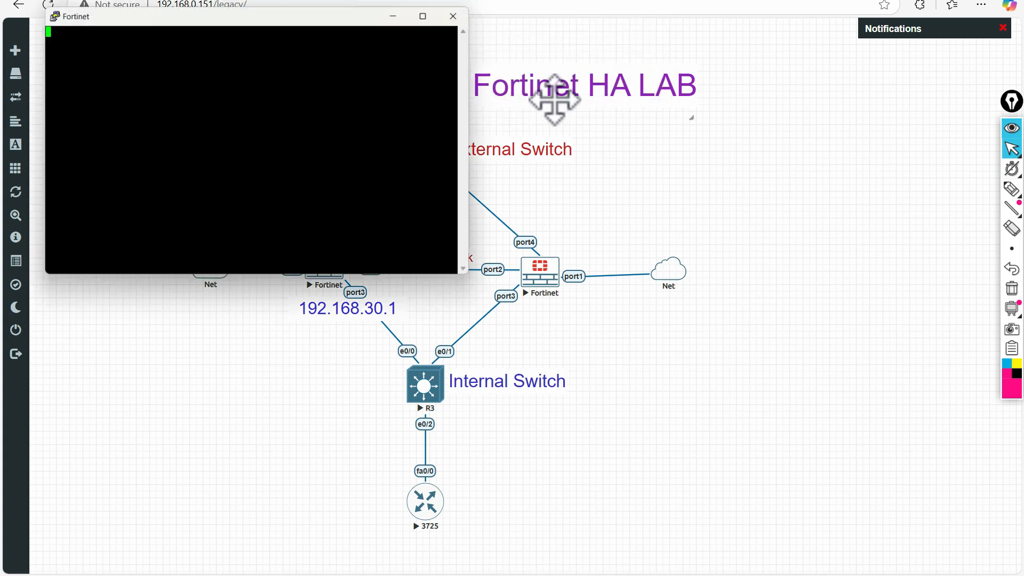
left_click_drag(265, 22, 452, 88)
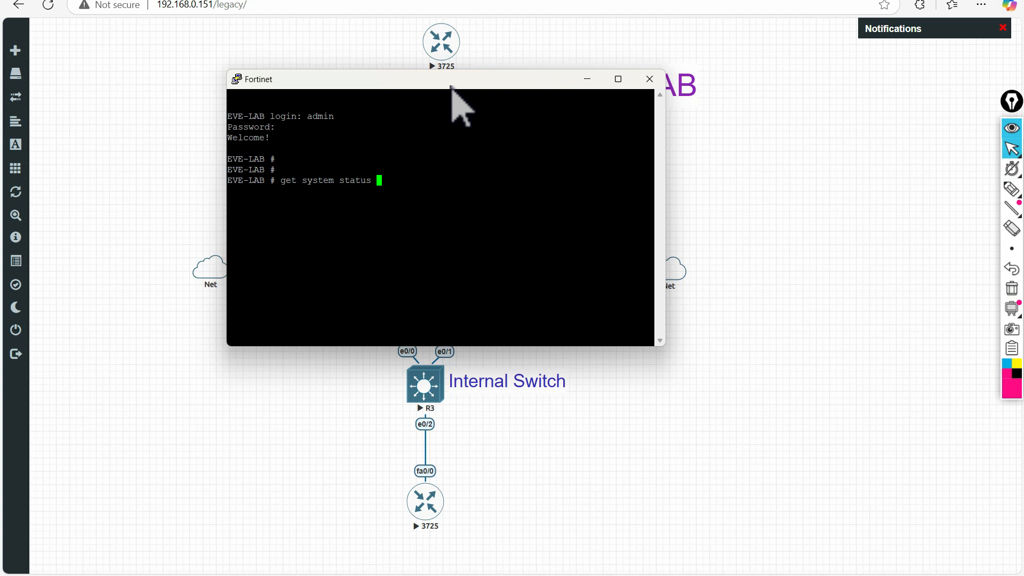
key("Return")
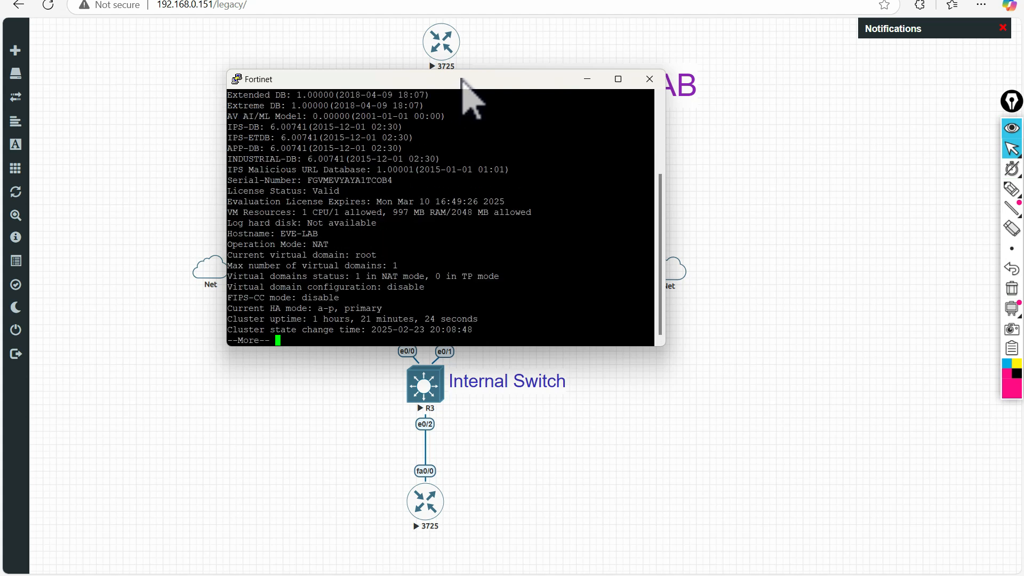
left_click_drag(473, 71, 475, 3)
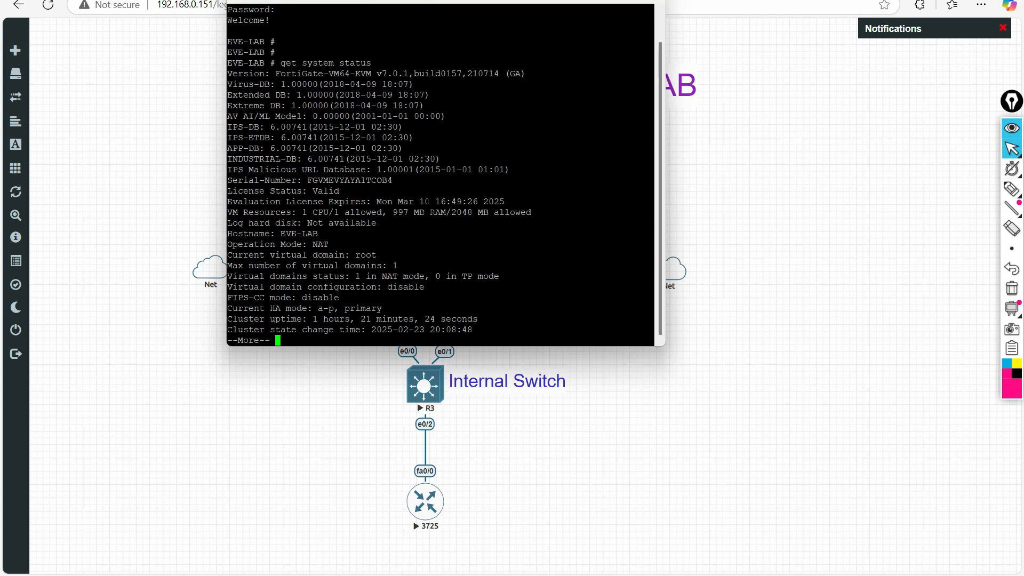
key("Return")
key("Return")
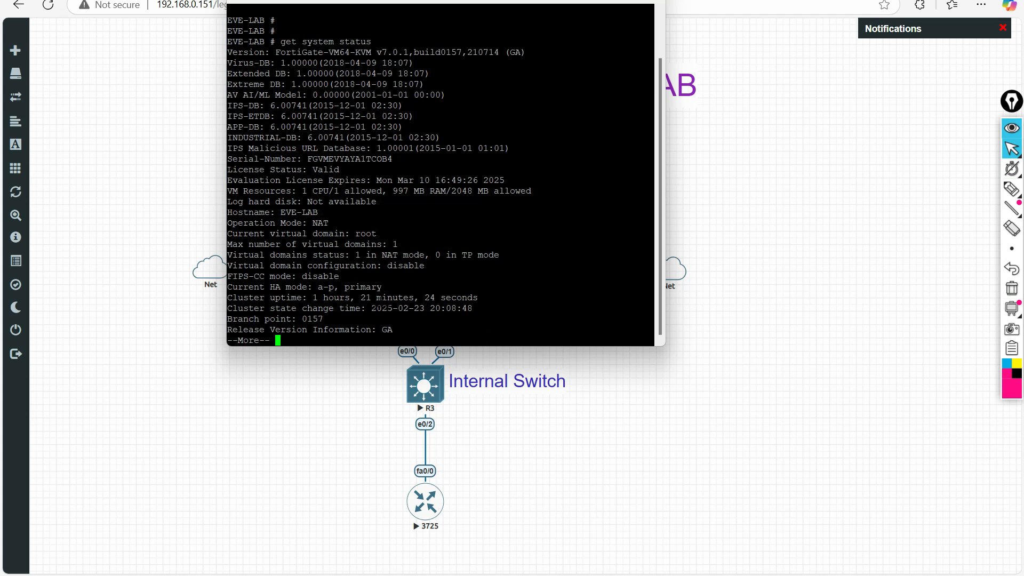
- Mark the Current HA mode a-p, primary line, then close the console session
left_click_drag(366, 288, 391, 291)
left_click(299, 289)
left_click(510, 10)
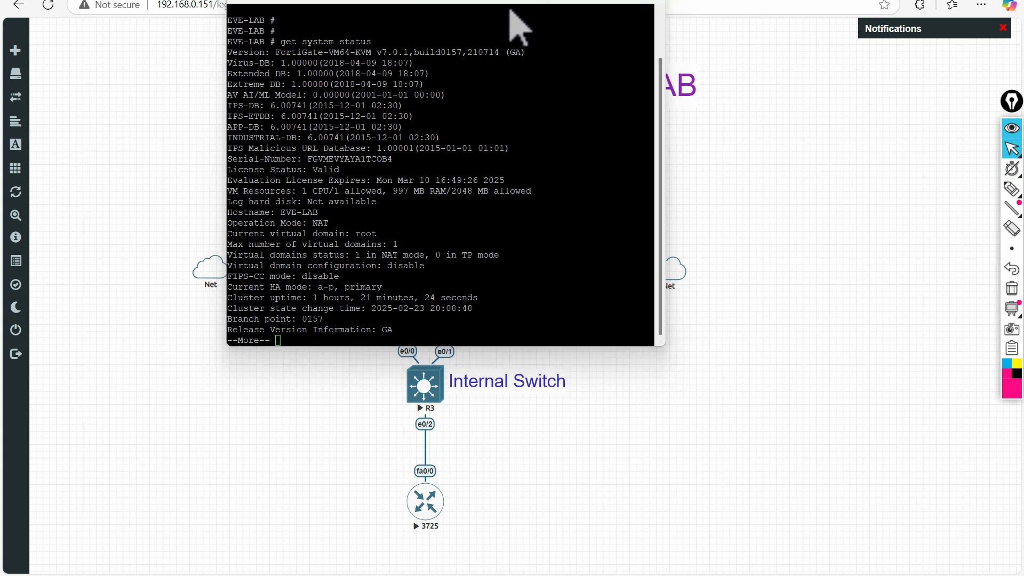
left_click_drag(499, 3, 759, 146)
left_click(895, 138)
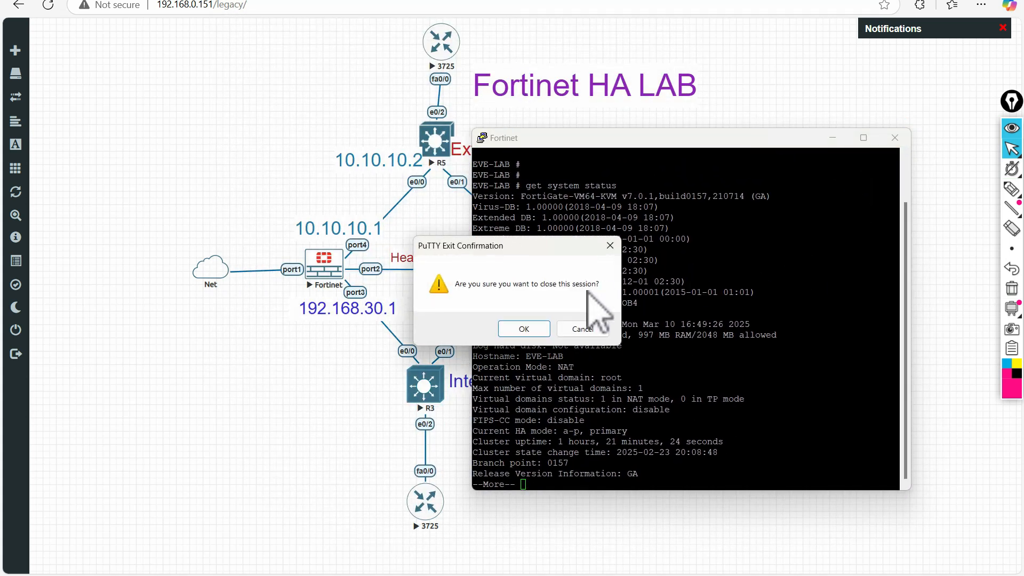
- Confirm closing the old session and open a telnet console to the left Fortinet node
left_click(526, 393)
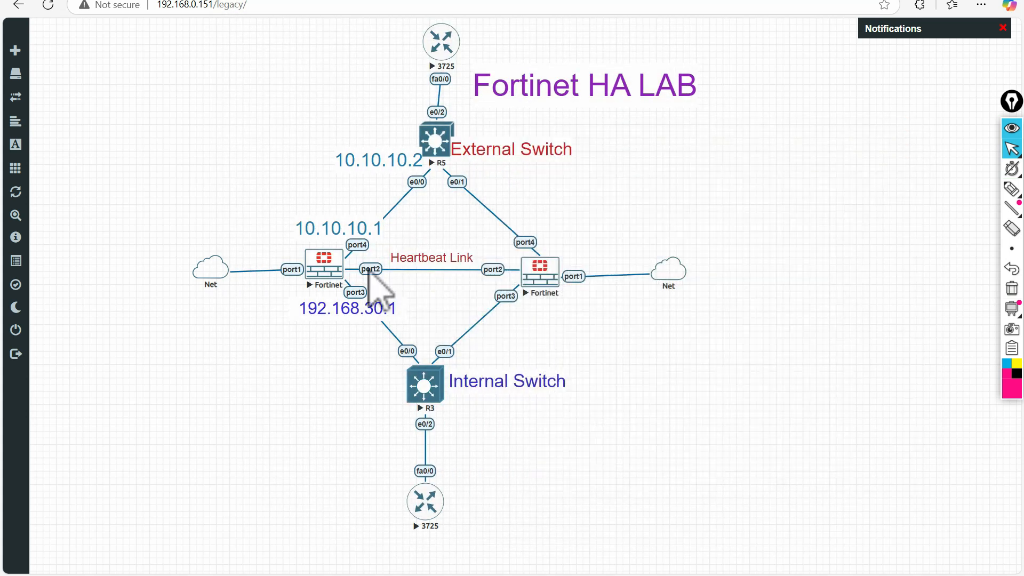
left_click(324, 267)
left_click(578, 78)
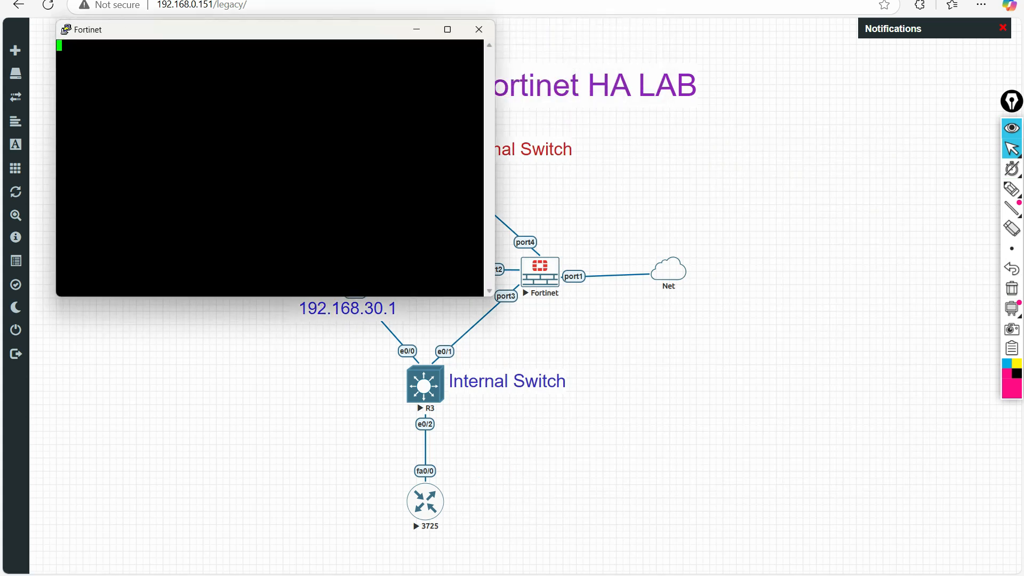
left_click_drag(314, 29, 539, 117)
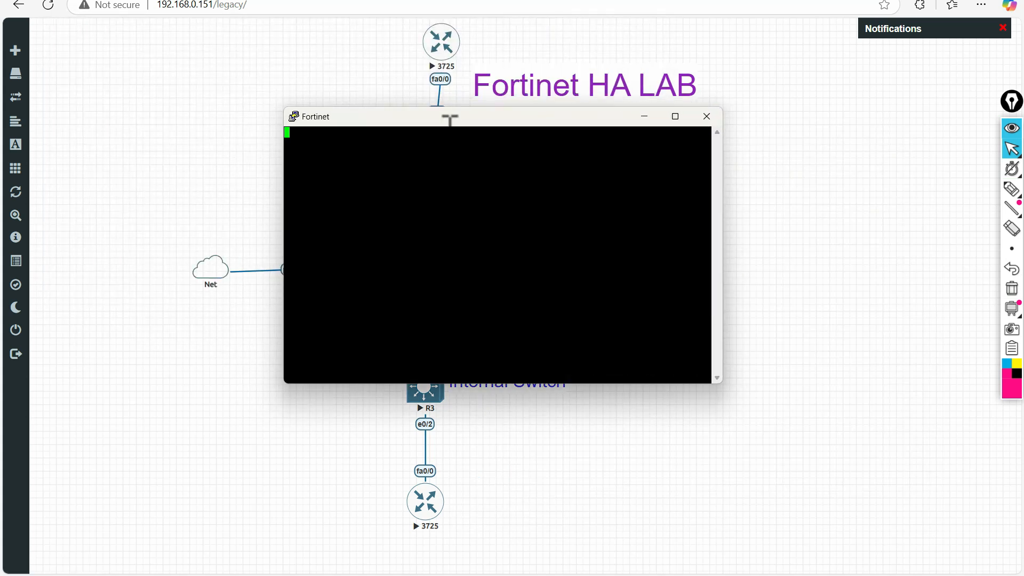
left_click_drag(396, 123, 752, 135)
- Highlight the port4 and port1 links and the 192.168.30.1 and 10.10.10.1 addresses, then erase the marks
left_click(1012, 189)
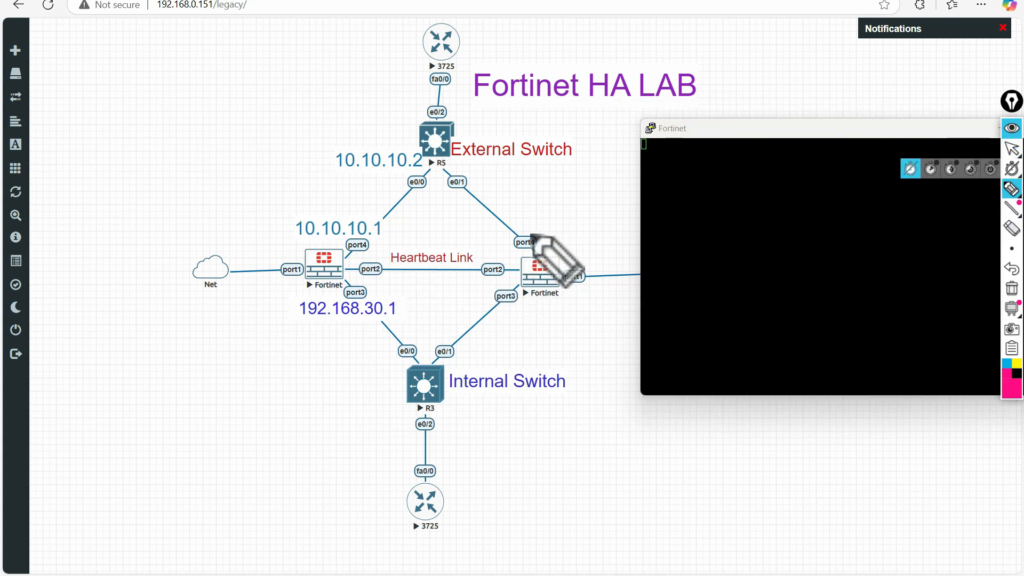
mouse_move(525, 231)
left_mouse_down()
mouse_move(511, 234)
mouse_move(547, 237)
mouse_move(536, 228)
left_mouse_up()
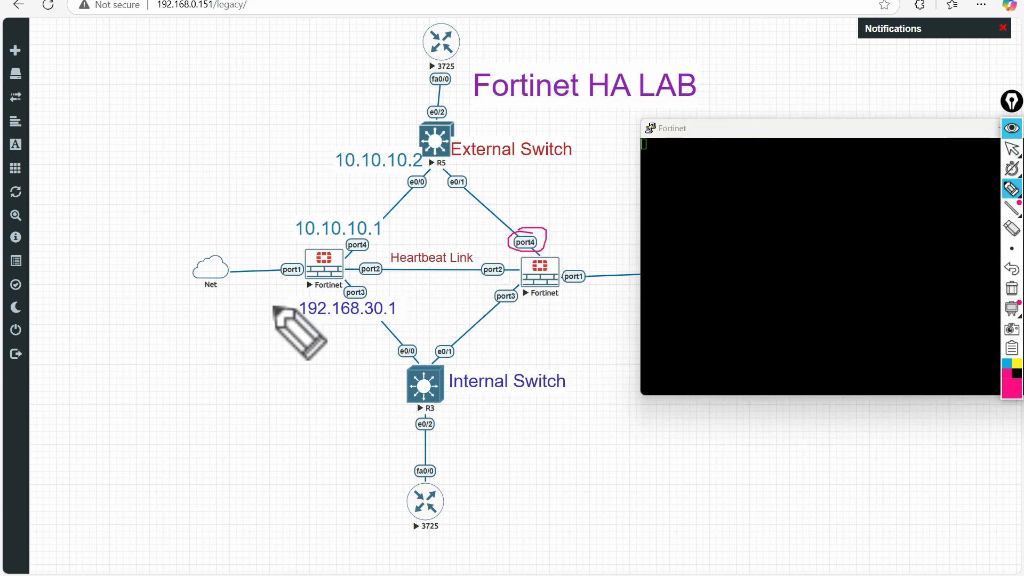
left_click_drag(296, 323, 376, 320)
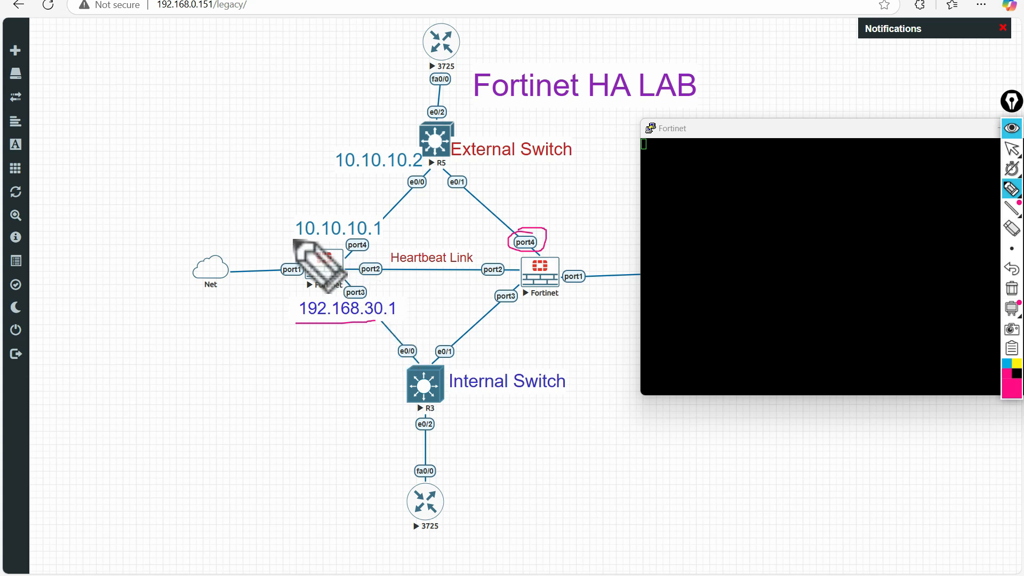
left_click_drag(291, 239, 389, 239)
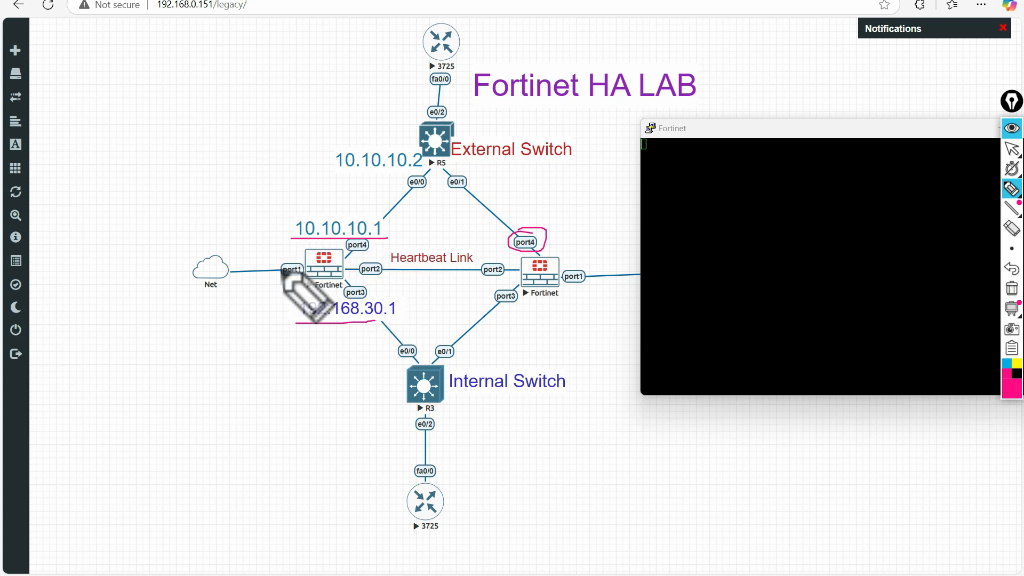
mouse_move(297, 277)
left_mouse_down()
mouse_move(247, 280)
mouse_move(290, 264)
mouse_move(278, 258)
mouse_move(281, 276)
left_mouse_up()
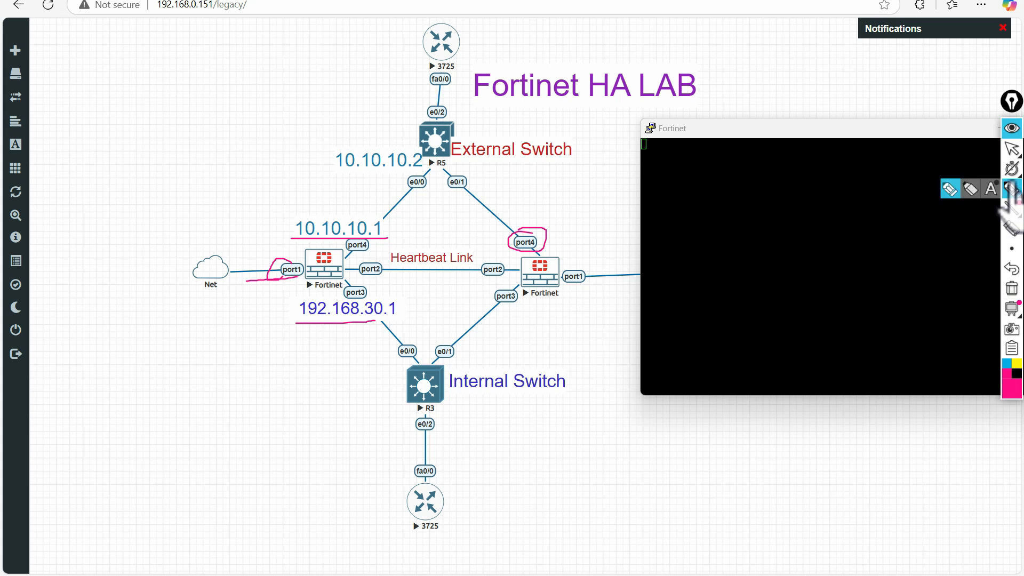
left_click(1012, 149)
left_click_drag(890, 130, 717, 159)
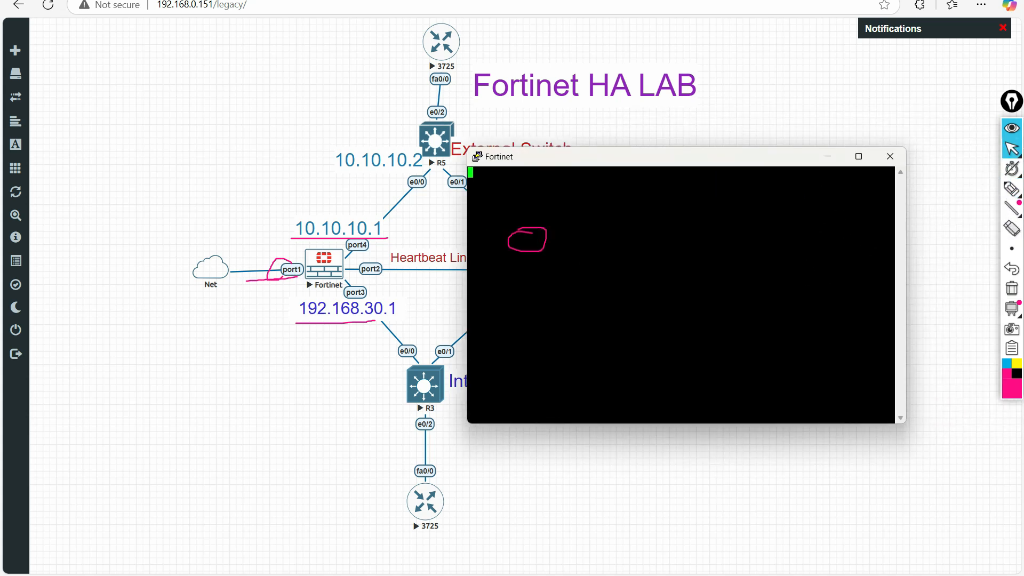
left_click(1012, 288)
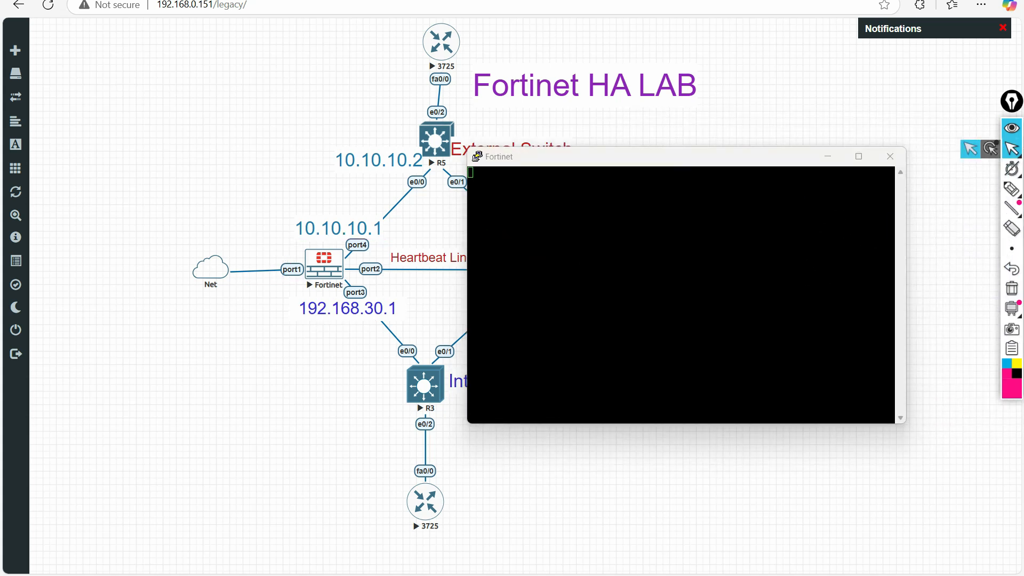
- In the second FortiGate console, underline the Current HA mode a-p, secondary line and enlarge the window
left_click(769, 174)
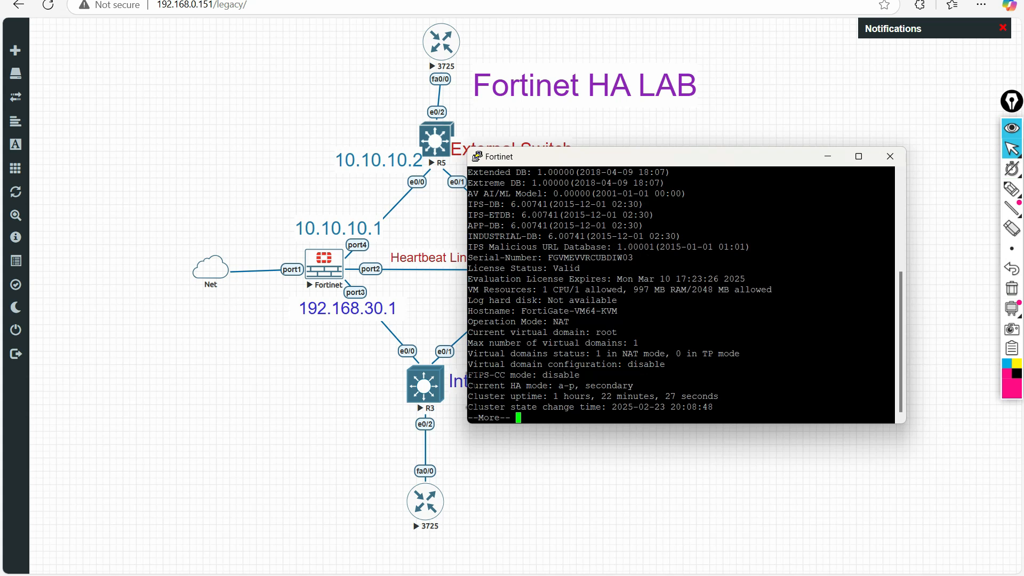
left_click(1012, 189)
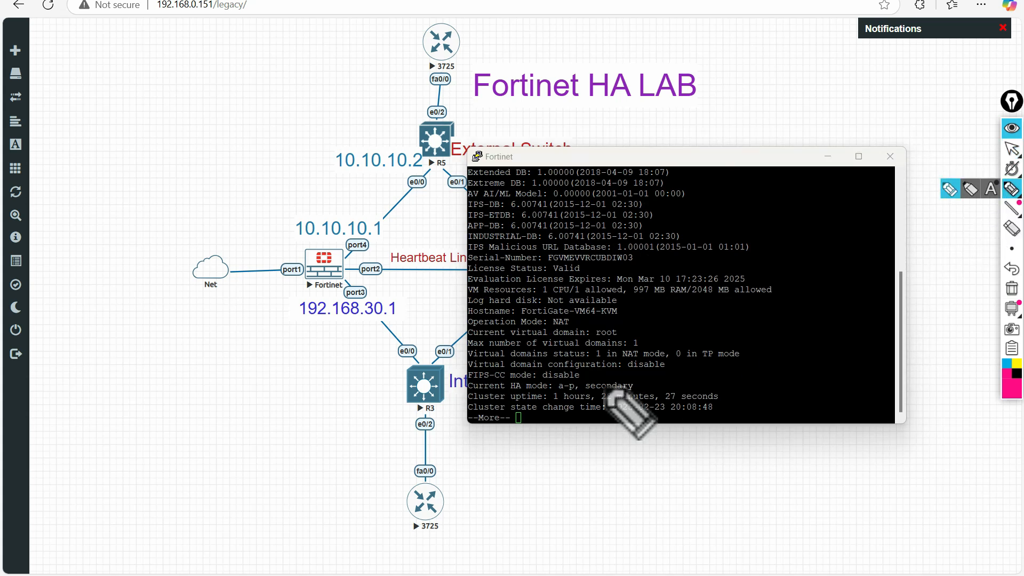
left_click_drag(469, 393, 481, 393)
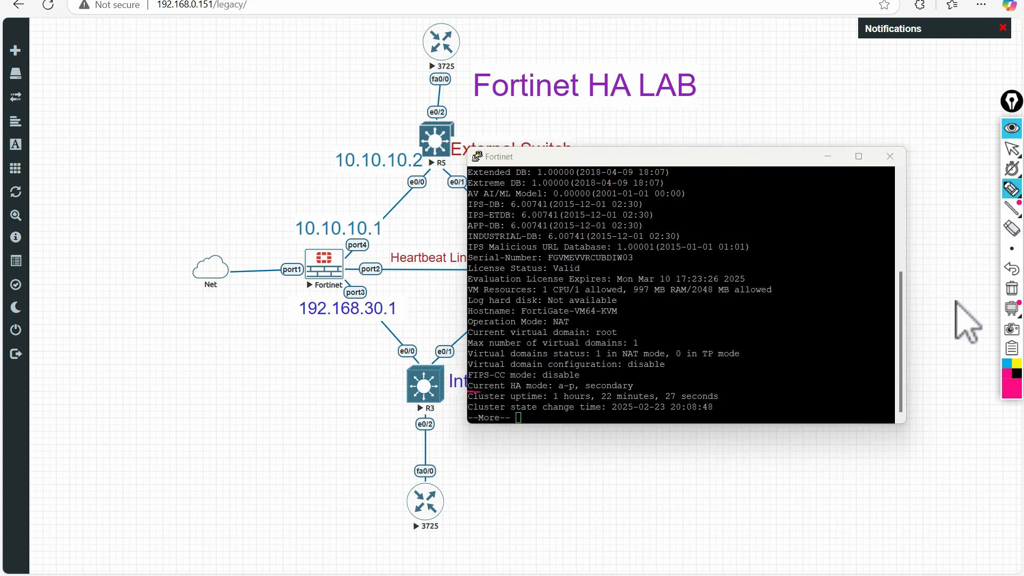
left_click(1011, 149)
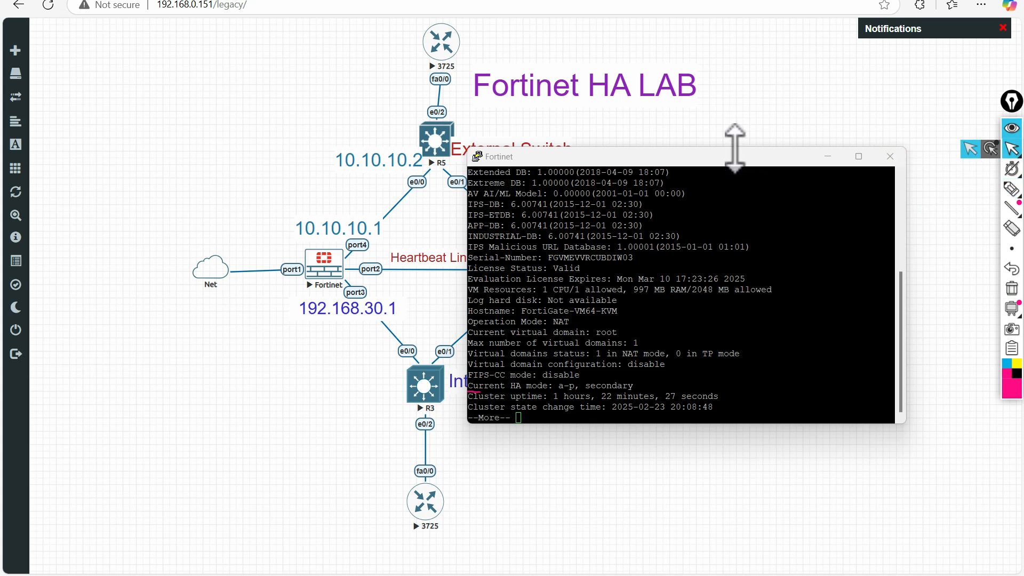
left_click_drag(735, 148, 710, 52)
- Change the PuTTY terminal font to 14-point Courier New and apply it
right_click(711, 63)
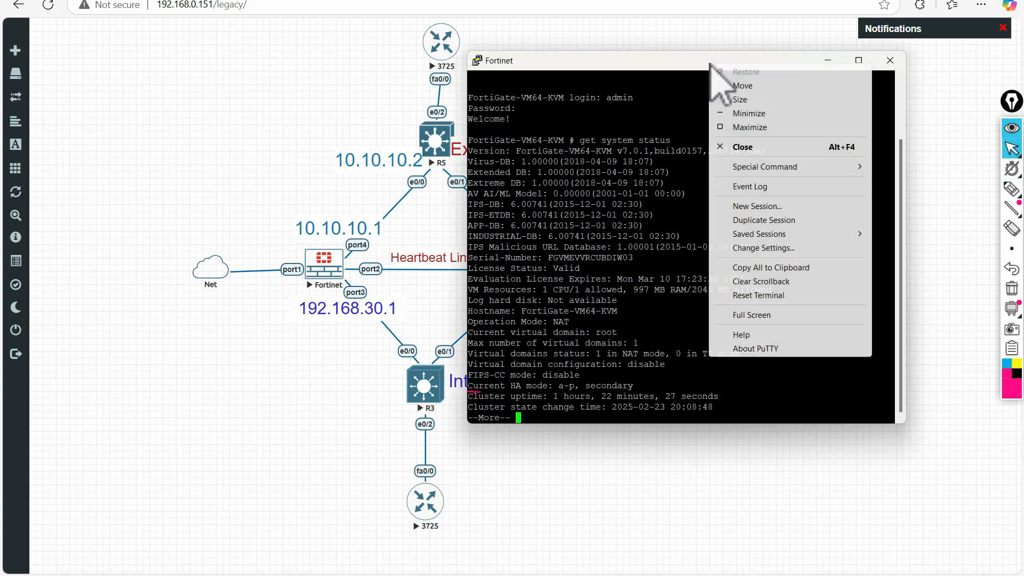
left_click(763, 248)
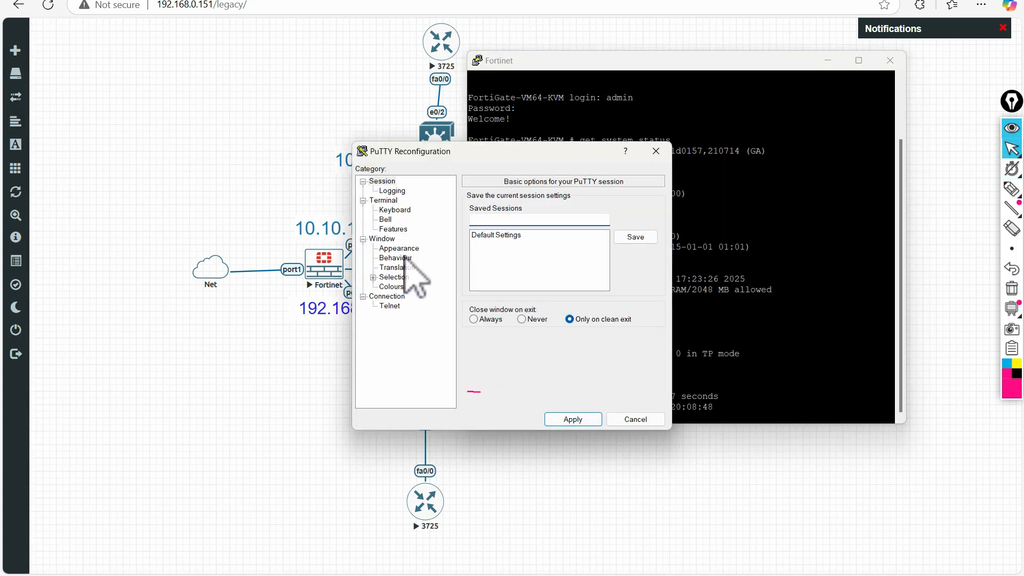
left_click(400, 249)
left_click(635, 274)
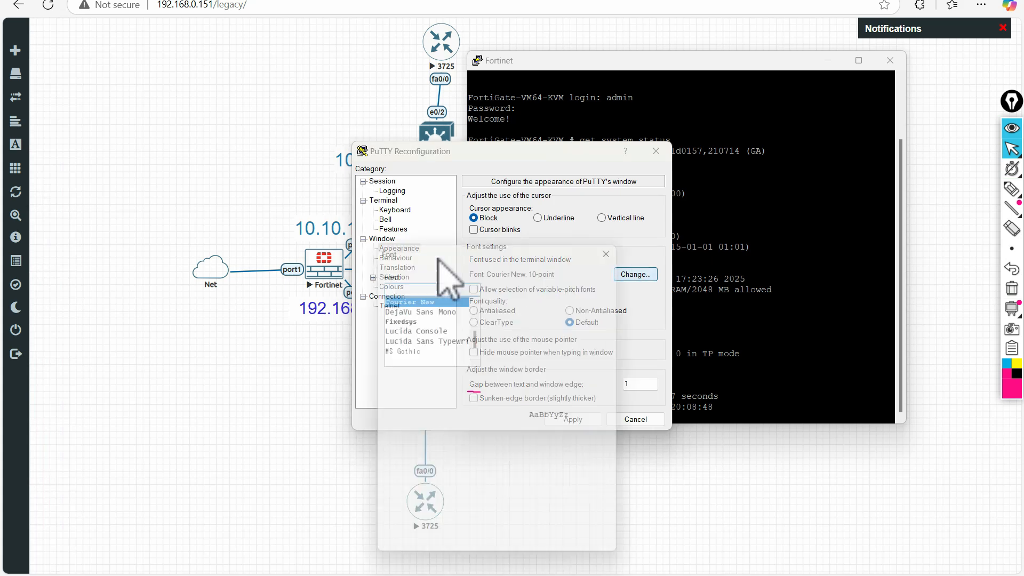
left_click(593, 317)
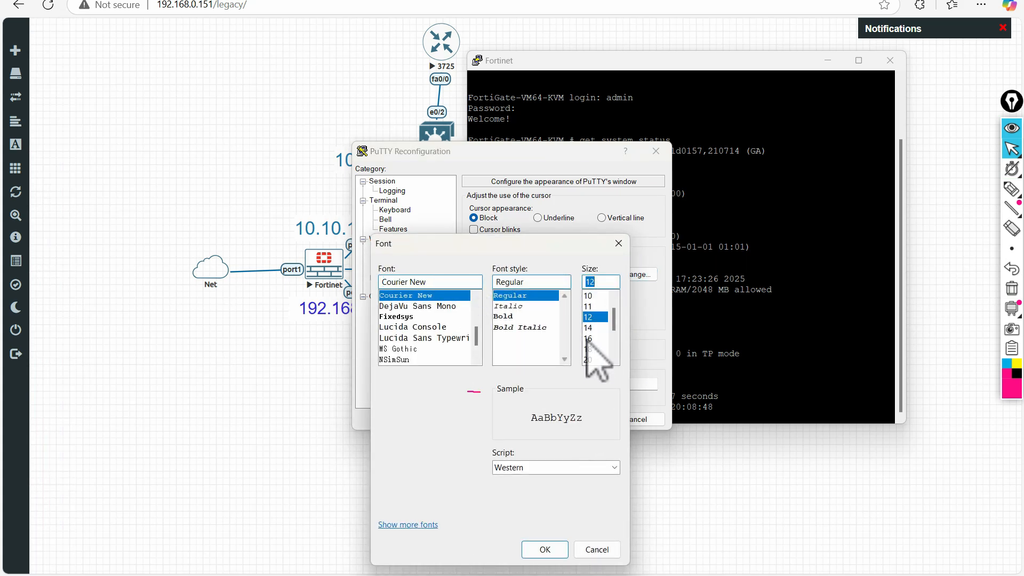
key("Down")
left_click(544, 550)
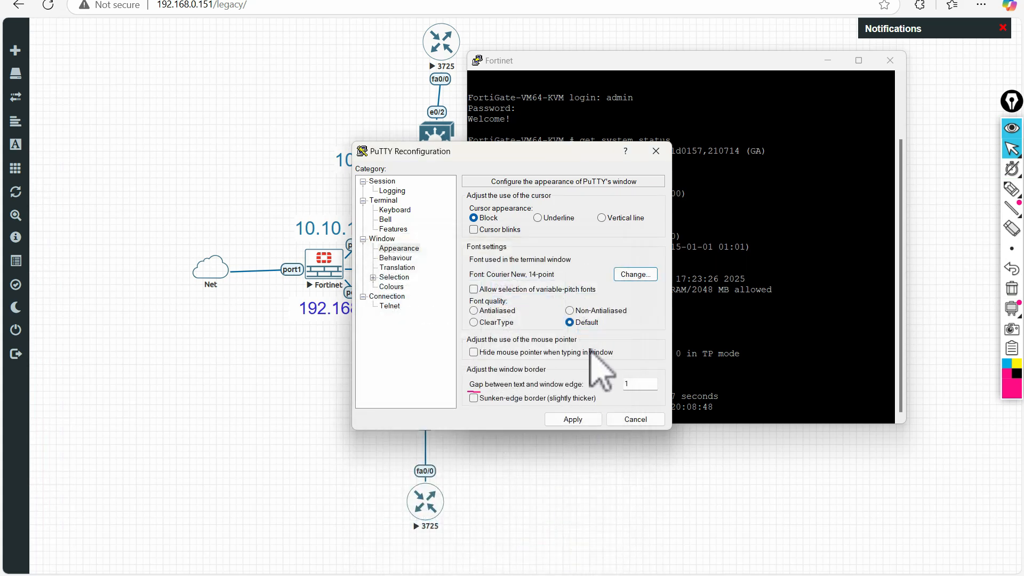
left_click(576, 418)
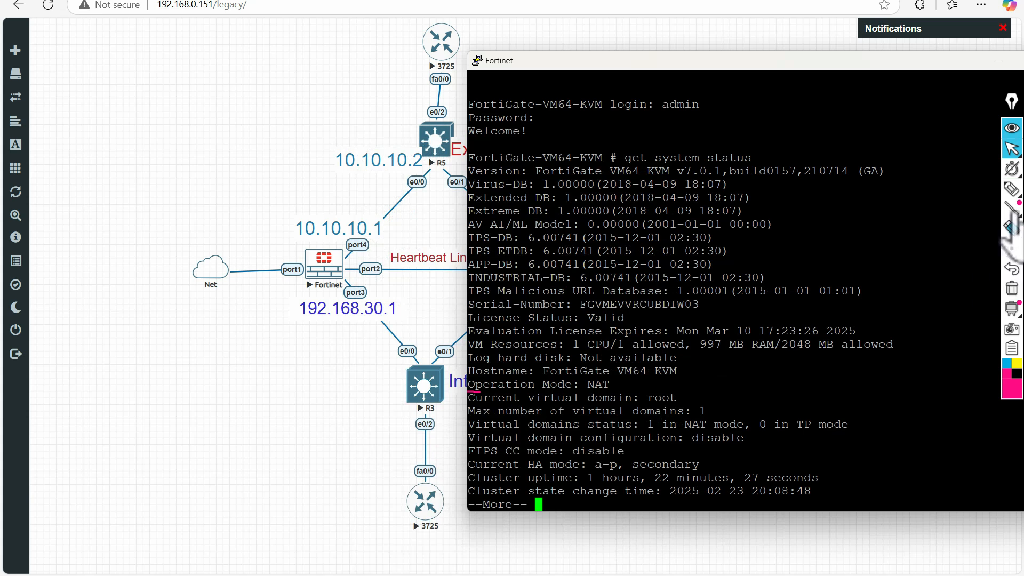
- Page through the full system status and underline the Current HA mode a-p, secondary value
left_click(1012, 189)
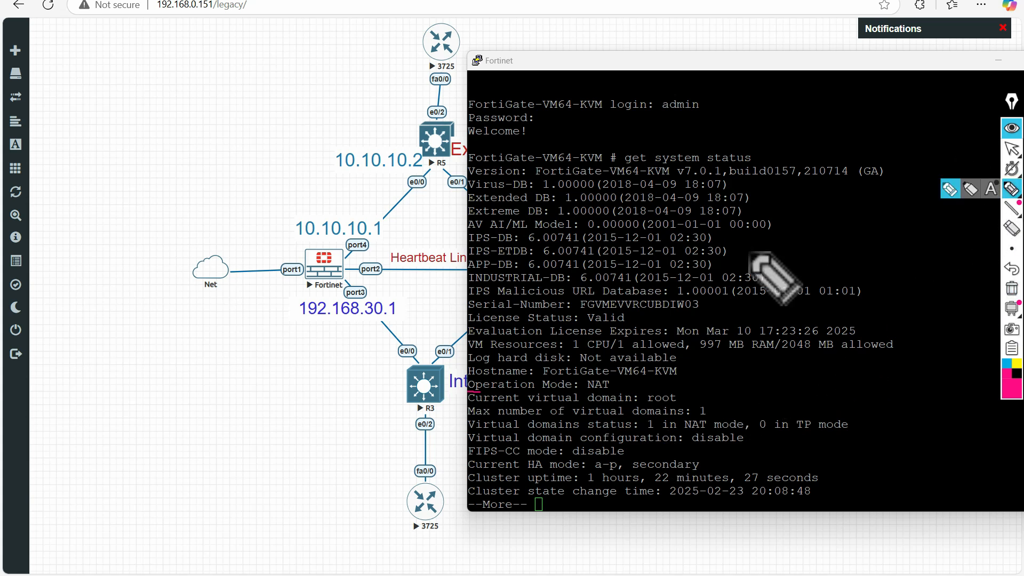
left_click_drag(472, 470, 651, 472)
key("space")
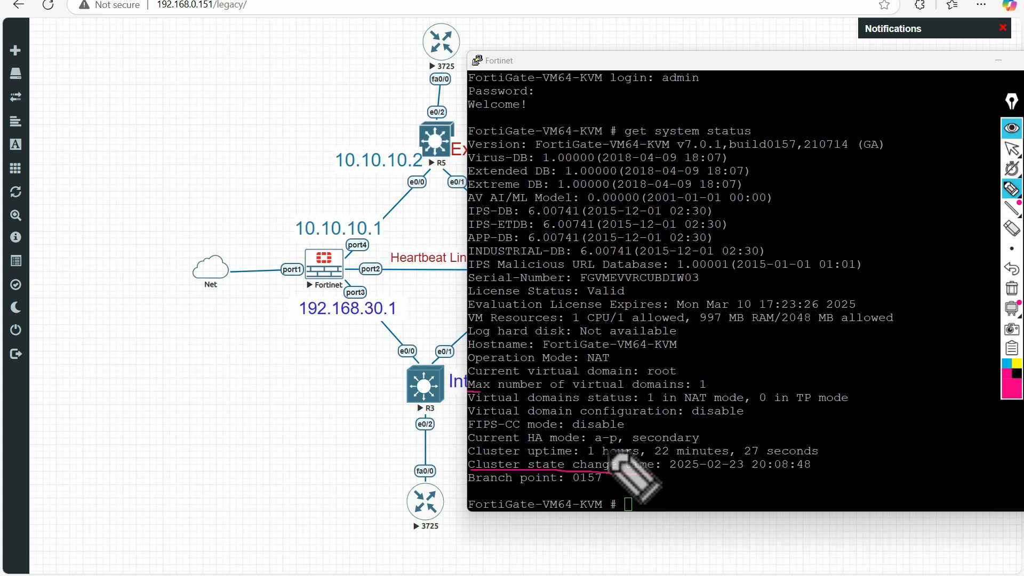
left_click_drag(590, 444, 675, 444)
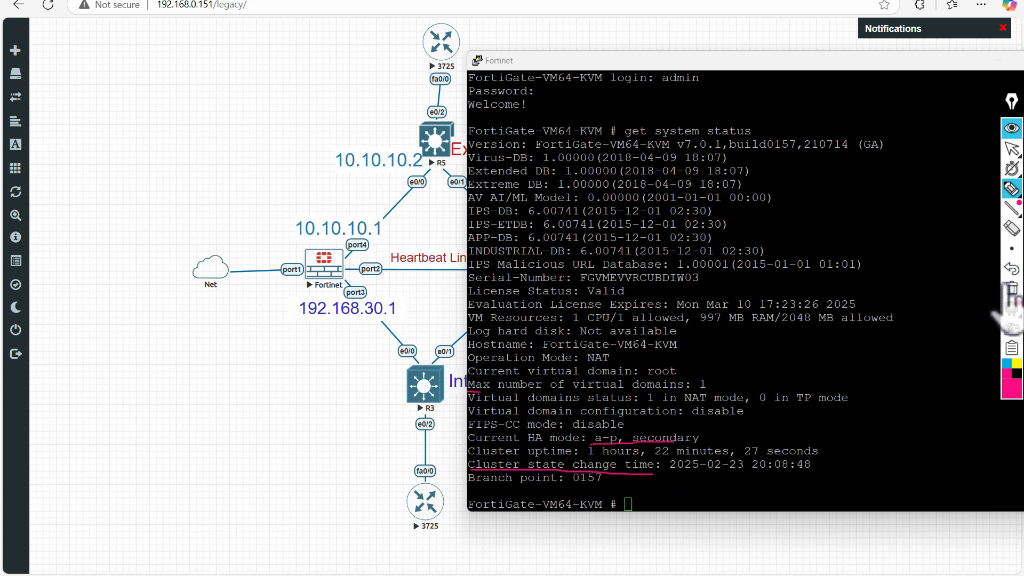
left_click(1010, 288)
left_click_drag(472, 442, 688, 444)
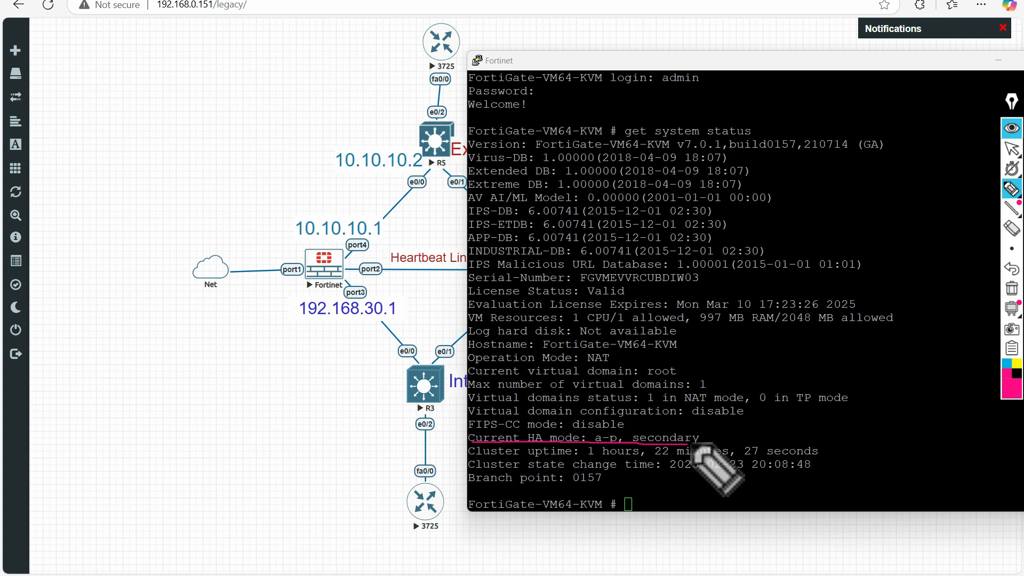
left_click(1013, 153)
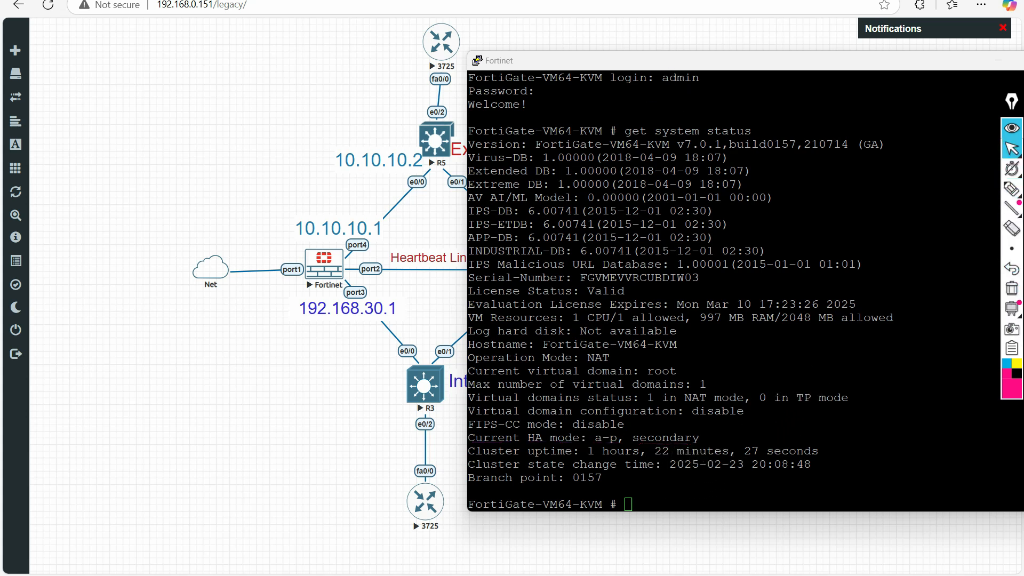
left_click(675, 331)
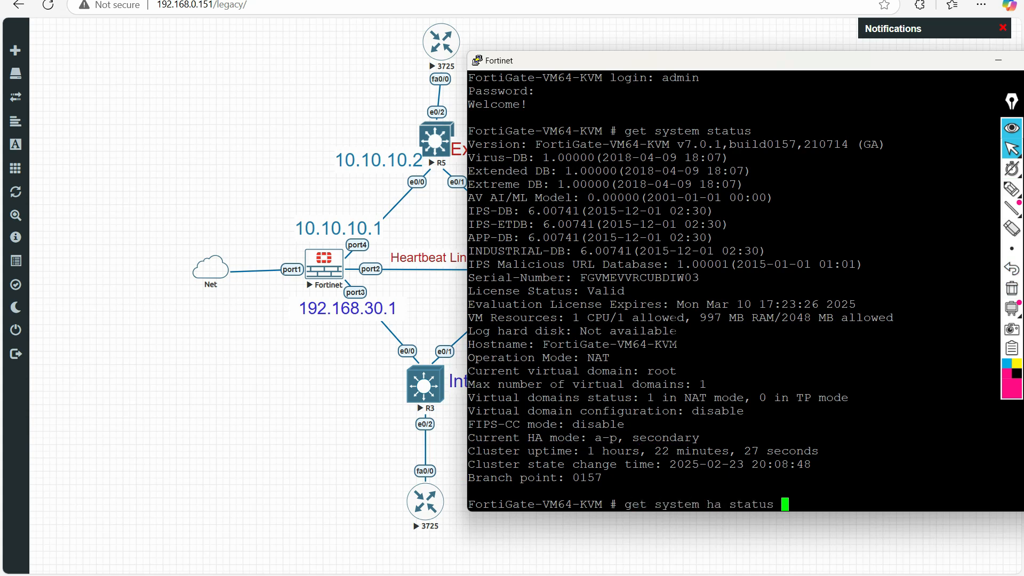
- Run get system ha status showing Health OK, A-P, in-sync, and underline the FortiGate-VM64-KVM model
key("Return")
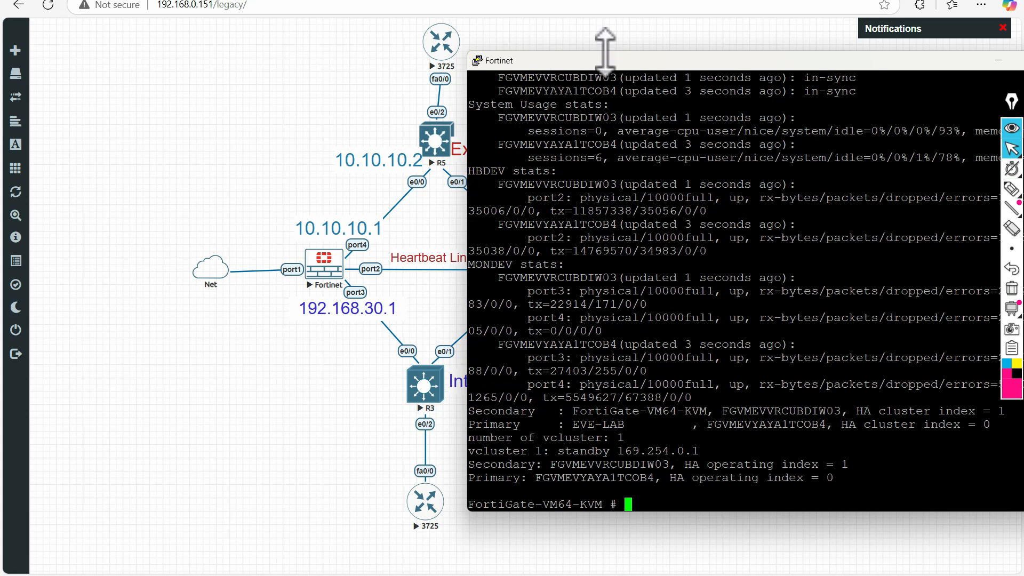
left_click_drag(614, 64, 359, 37)
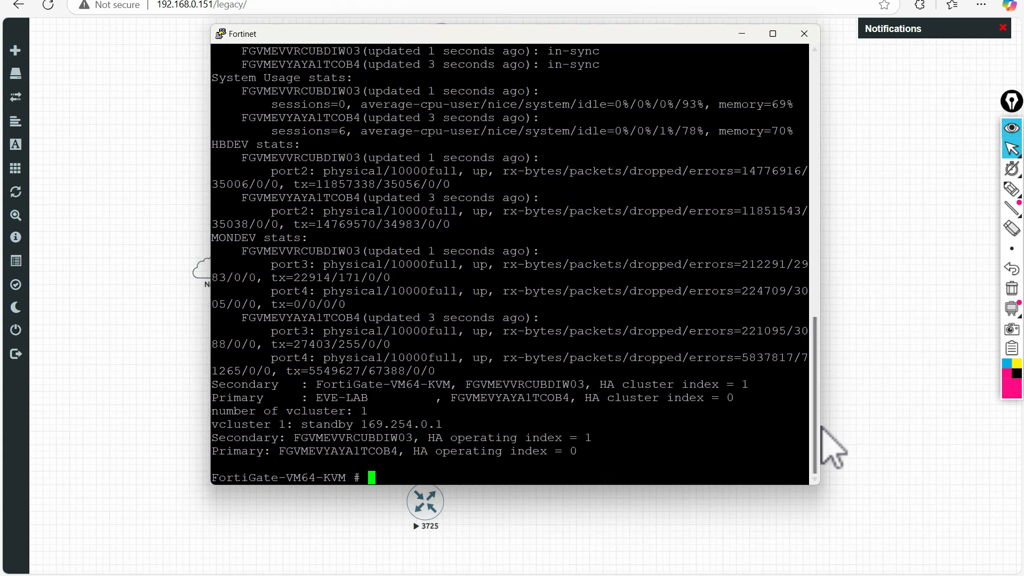
left_click_drag(821, 426, 818, 328)
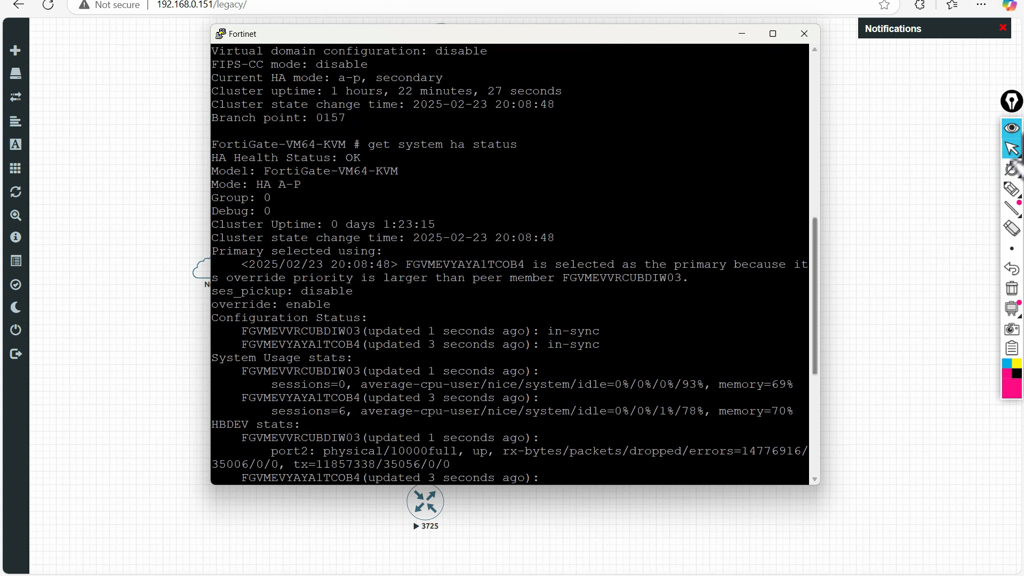
left_click(1012, 188)
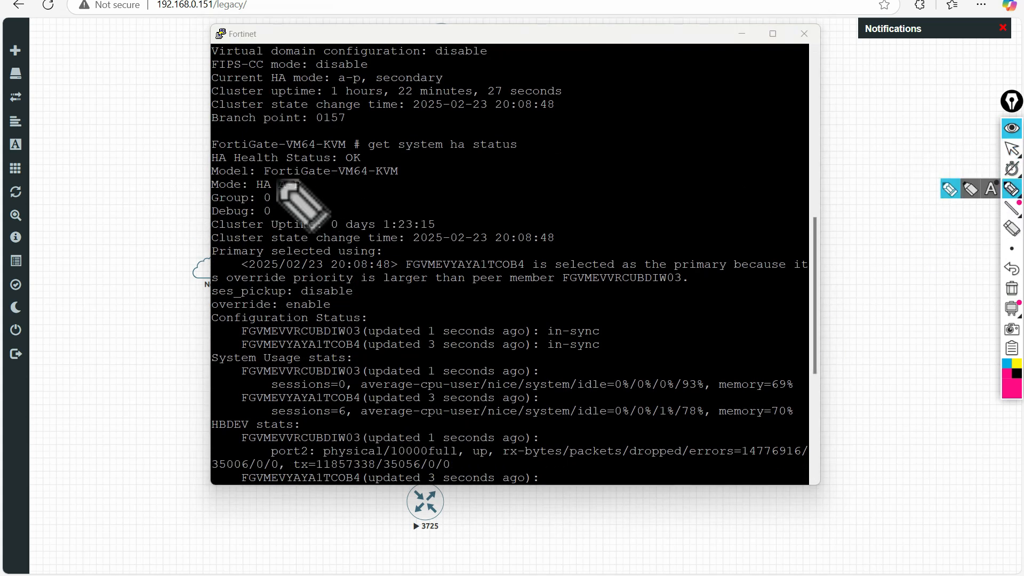
left_click_drag(276, 179, 385, 176)
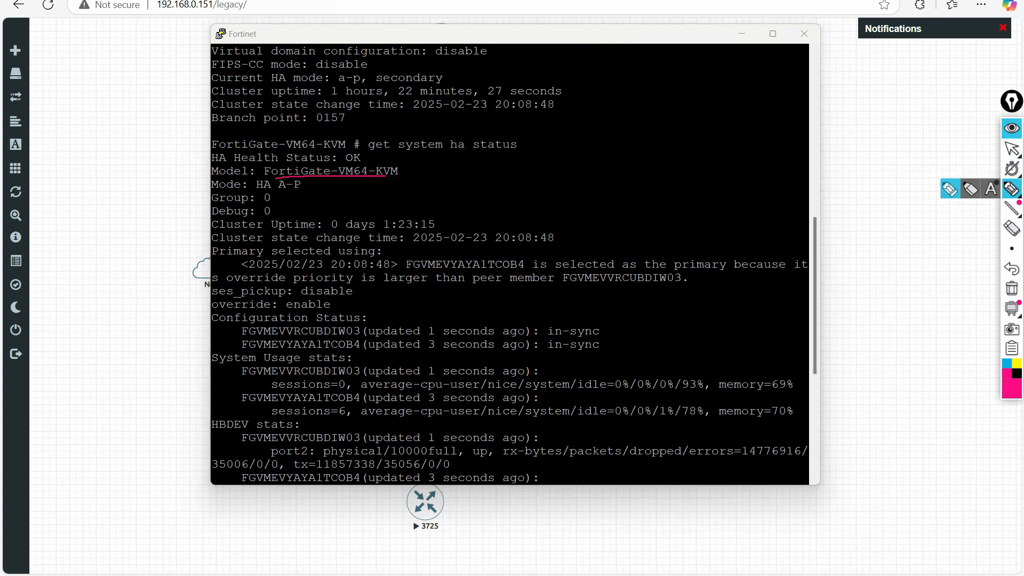
left_click(1012, 151)
key("Return")
key("Return")
key("Return")
key("Return")
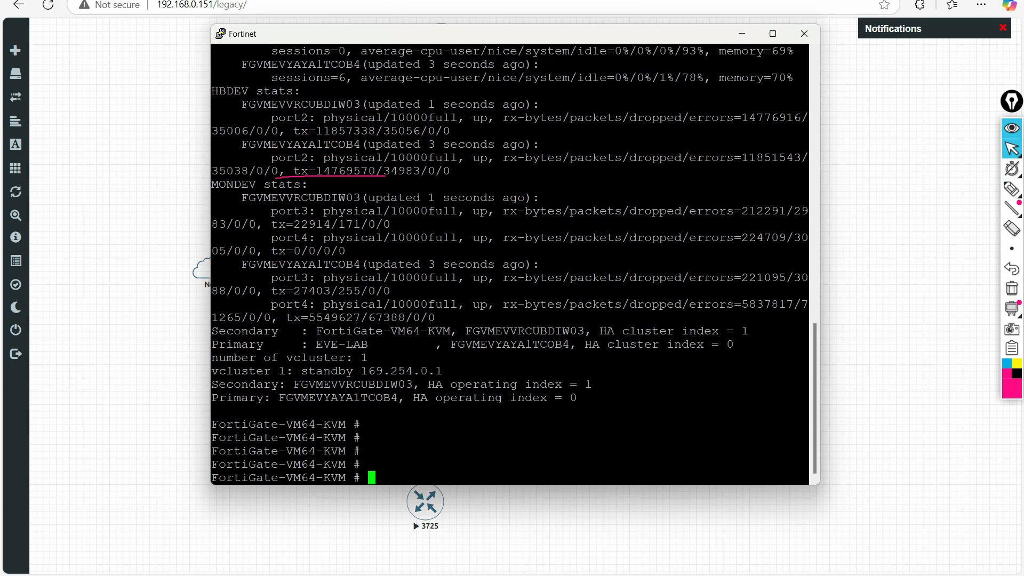
left_click(1011, 288)
mouse_move(1013, 154)
left_click_drag(459, 34, 454, 342)
- Open a telnet console to the primary FortiGate and arrange both PuTTY windows side by side
left_click(541, 273)
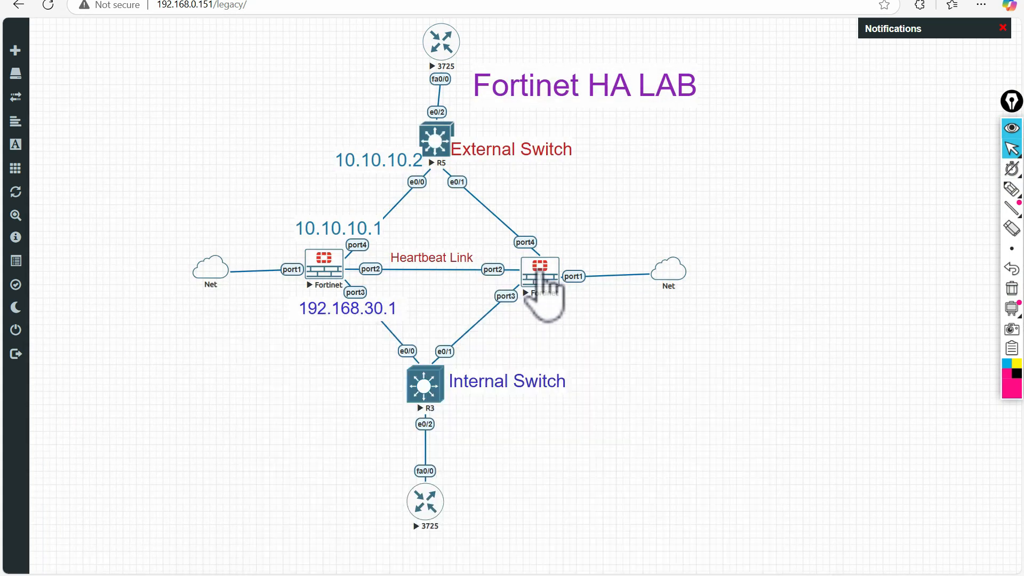
left_click(576, 77)
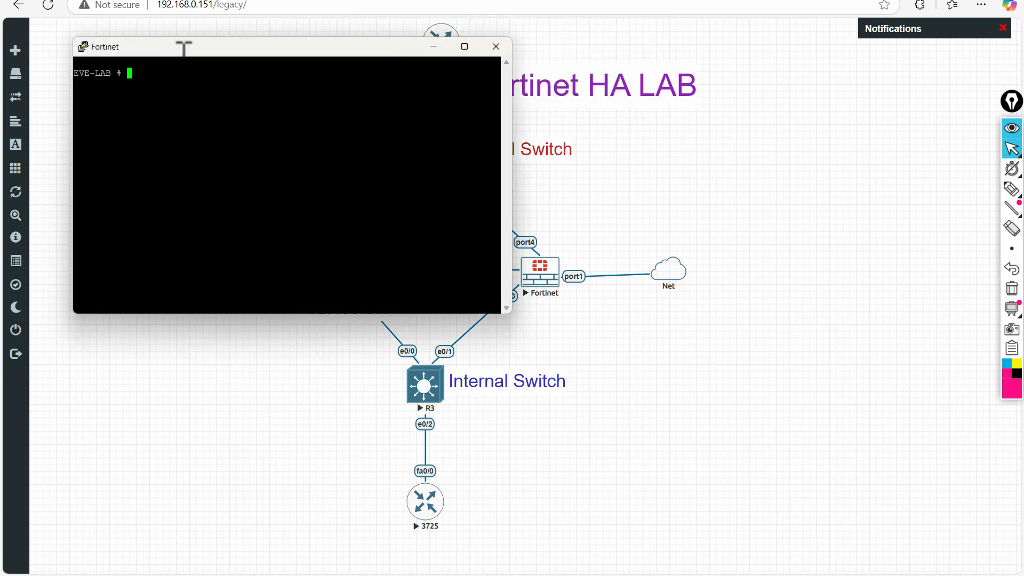
key("alt+Tab")
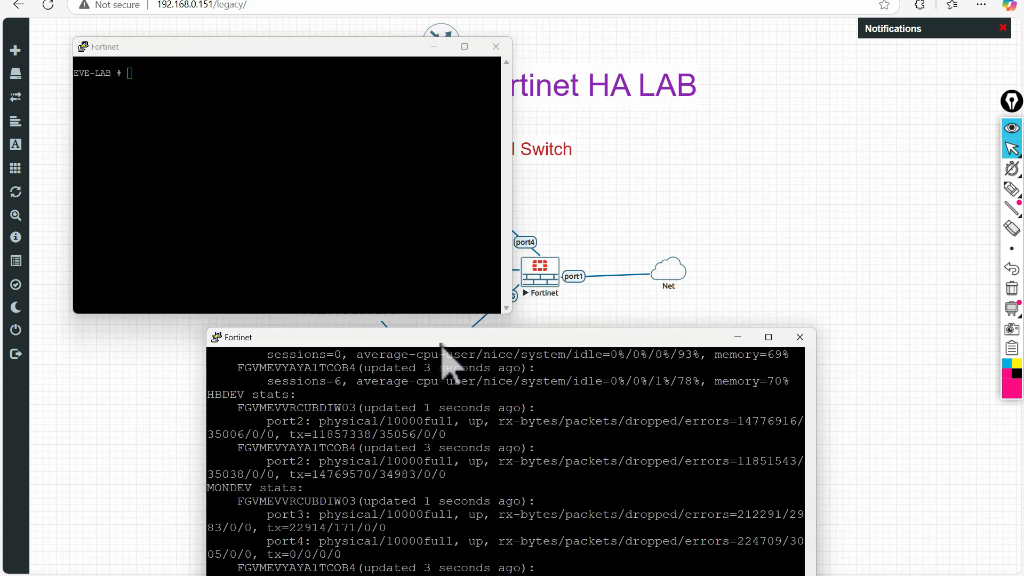
left_click_drag(441, 344, 621, 6)
mouse_move(255, 46)
left_mouse_down()
mouse_move(295, 104)
mouse_move(326, 48)
left_mouse_up()
- Mark the EVE-LAB and FortiGate-VM64-KVM prompts to distinguish the two consoles, then clear the marks
mouse_move(1012, 189)
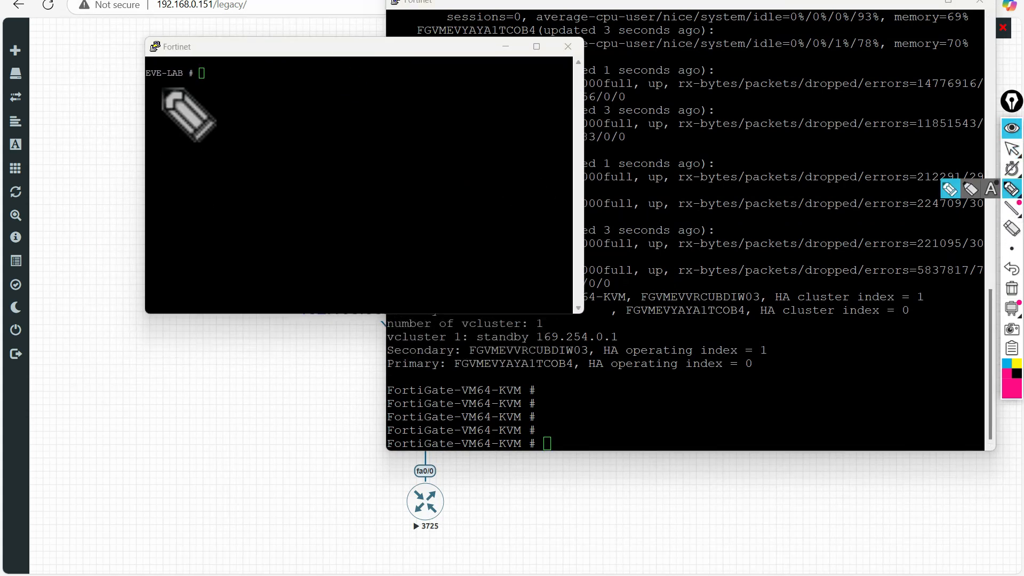
left_click_drag(149, 81, 188, 81)
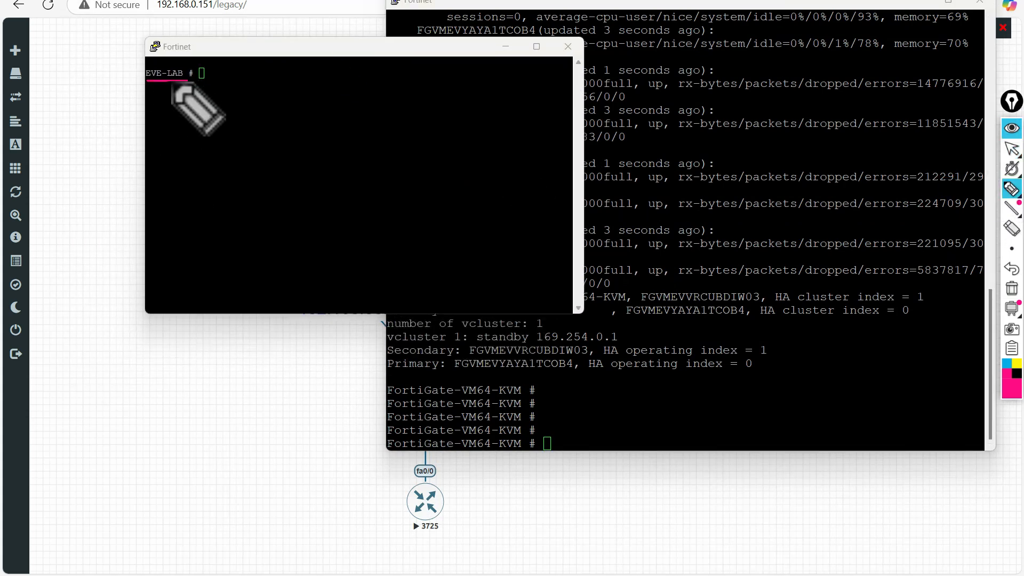
mouse_move(381, 381)
left_mouse_down()
mouse_move(521, 382)
mouse_move(524, 392)
mouse_move(422, 402)
mouse_move(382, 388)
left_mouse_up()
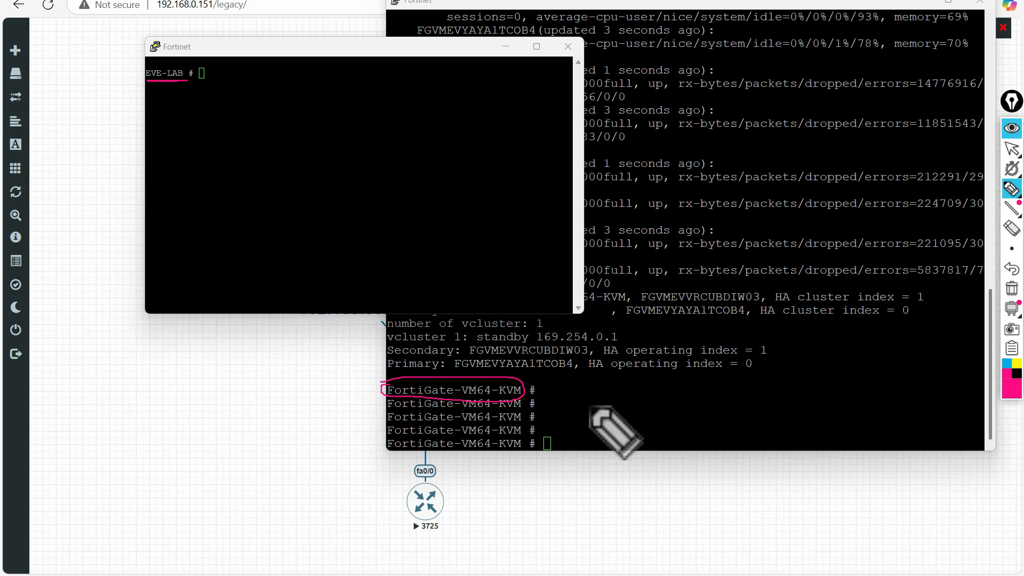
mouse_move(191, 62)
left_mouse_down()
mouse_move(150, 54)
mouse_move(182, 91)
mouse_move(201, 65)
mouse_move(192, 56)
left_mouse_up()
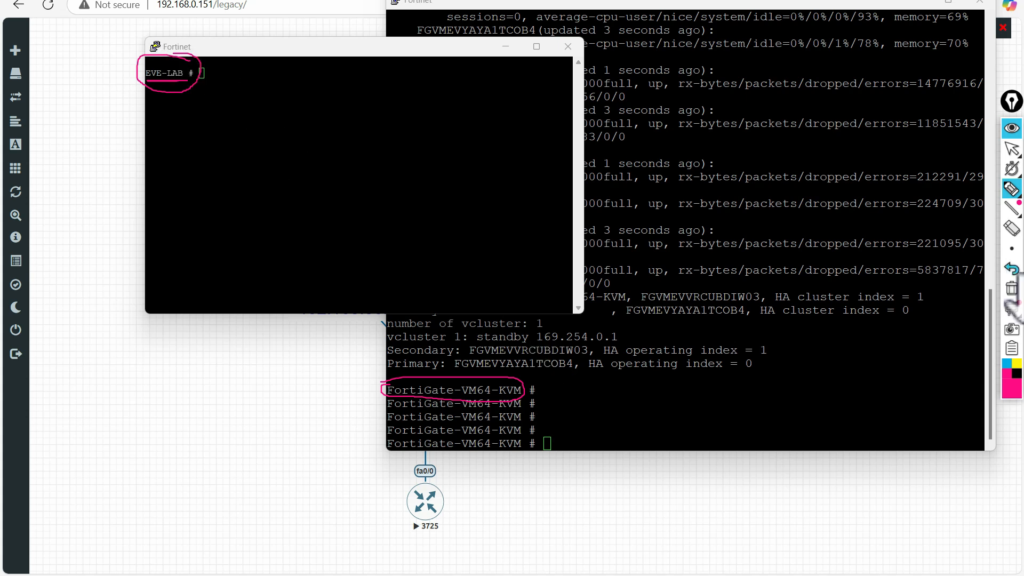
left_click(1012, 290)
mouse_move(1011, 155)
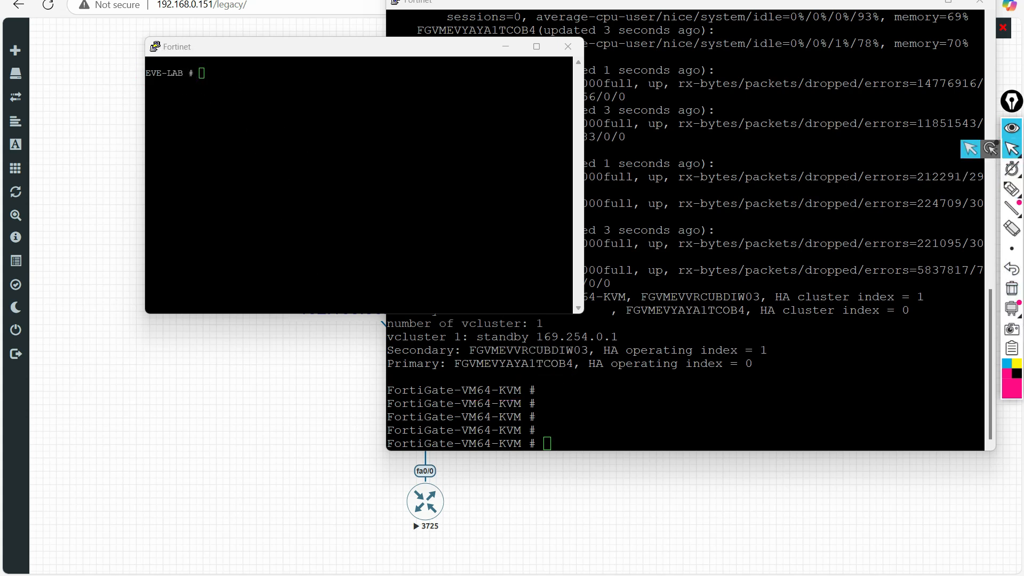
left_click(757, 203)
- Rerun get system ha status and highlight cluster uptime, the override-priority primary, and the lower-priority peer
key("Return")
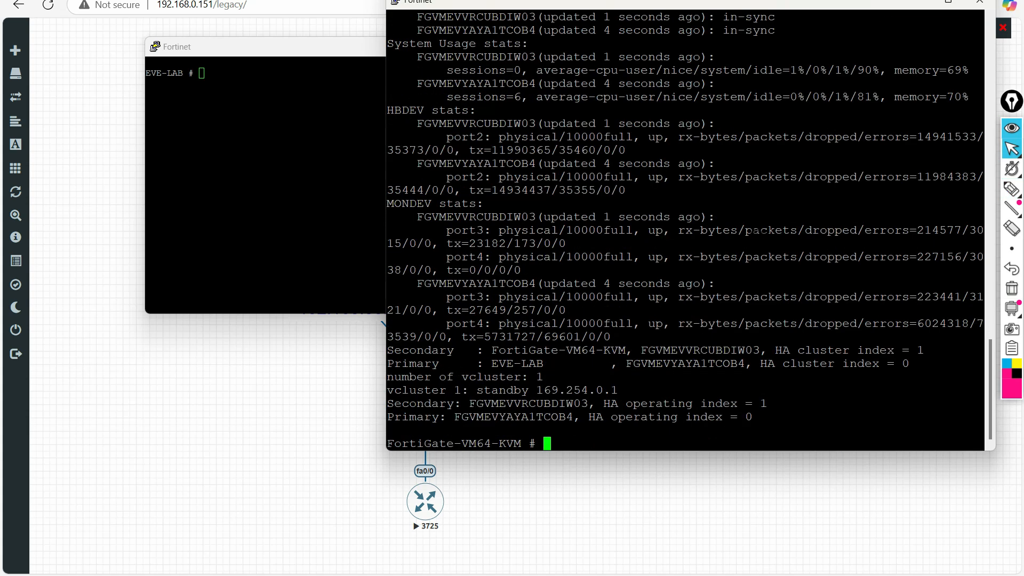
left_click_drag(739, 3, 657, 44)
left_click_drag(905, 413, 904, 343)
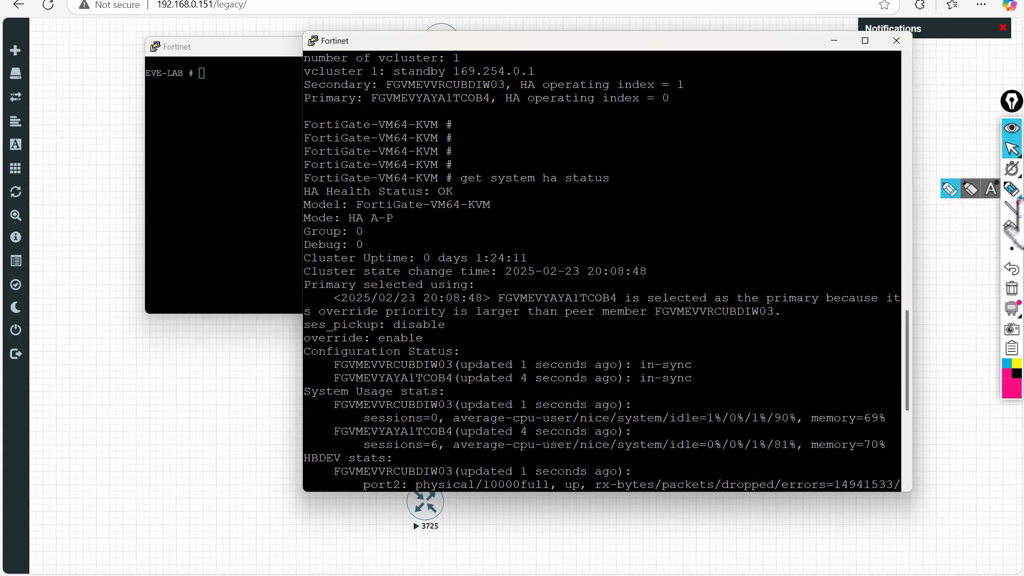
left_click(1011, 189)
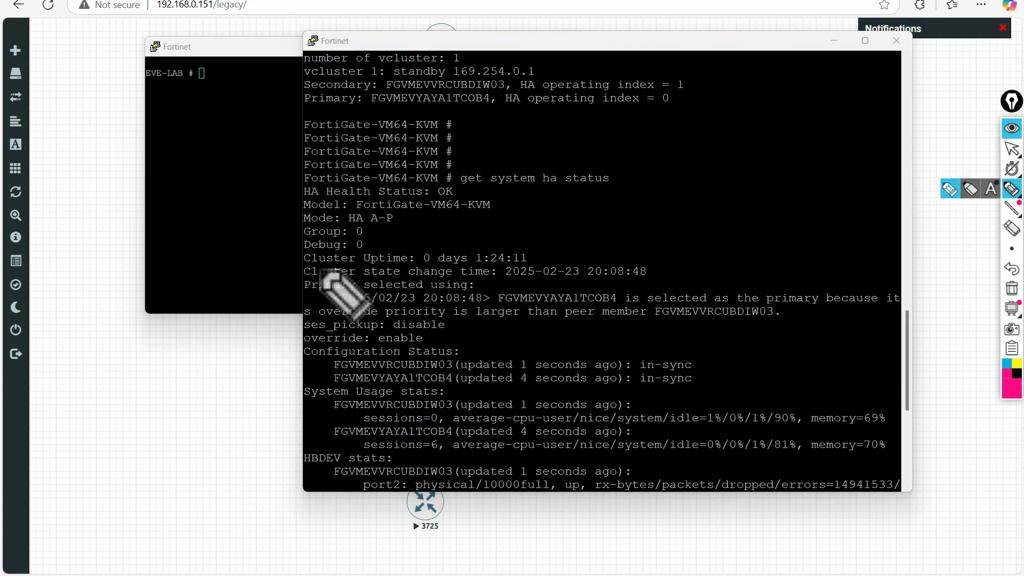
mouse_move(318, 263)
left_mouse_down()
mouse_move(533, 264)
mouse_move(538, 281)
mouse_move(640, 280)
left_mouse_up()
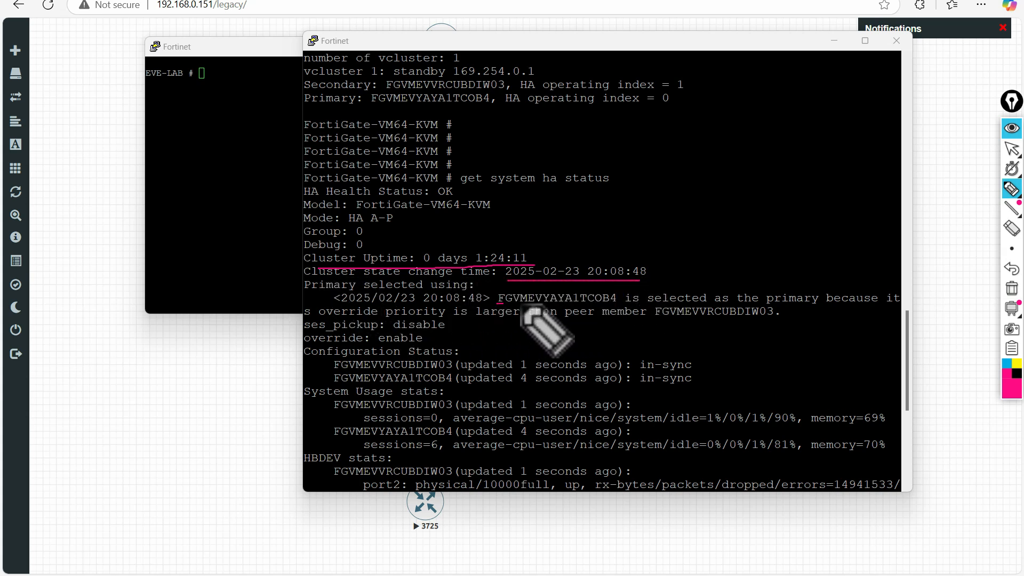
left_click_drag(499, 304, 755, 305)
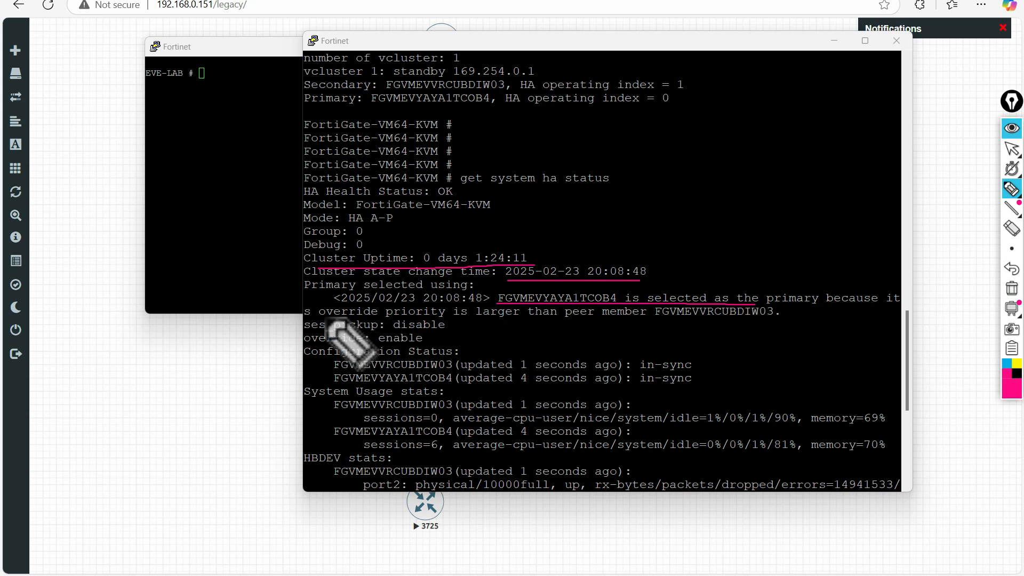
left_click_drag(320, 317, 414, 318)
left_click_drag(469, 318, 707, 319)
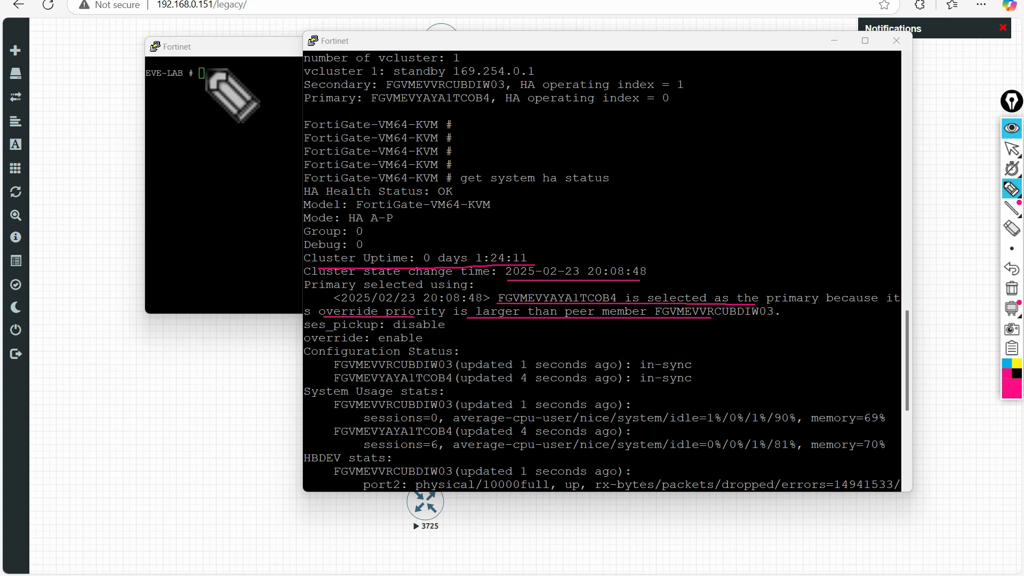
mouse_move(208, 63)
left_mouse_down()
mouse_move(145, 54)
mouse_move(217, 64)
left_mouse_up()
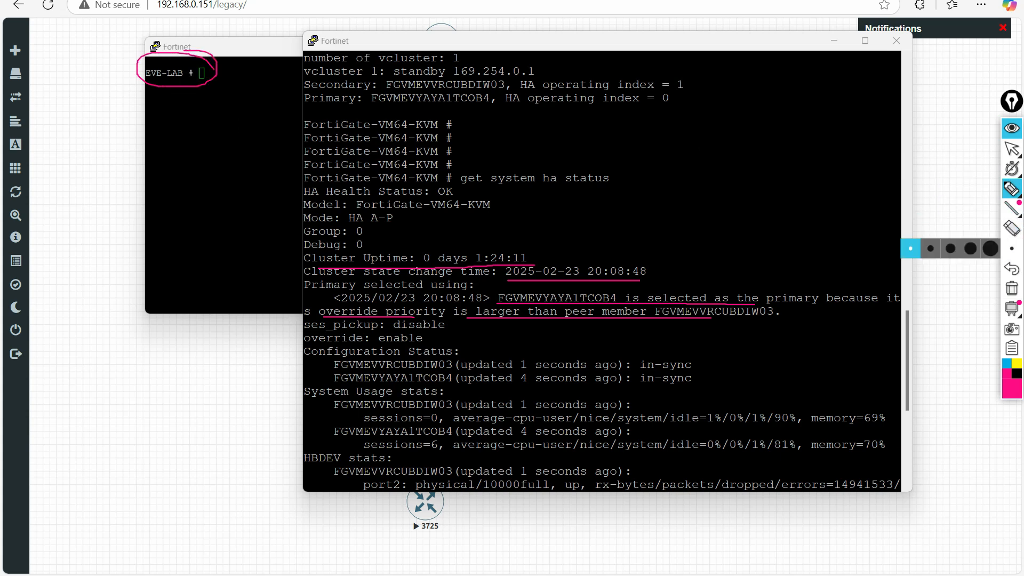
left_click(1012, 288)
- Compare HA monitor priorities, EVE-LAB primary at 129 versus secondary at 128, and open the HA edit form
mouse_move(1010, 152)
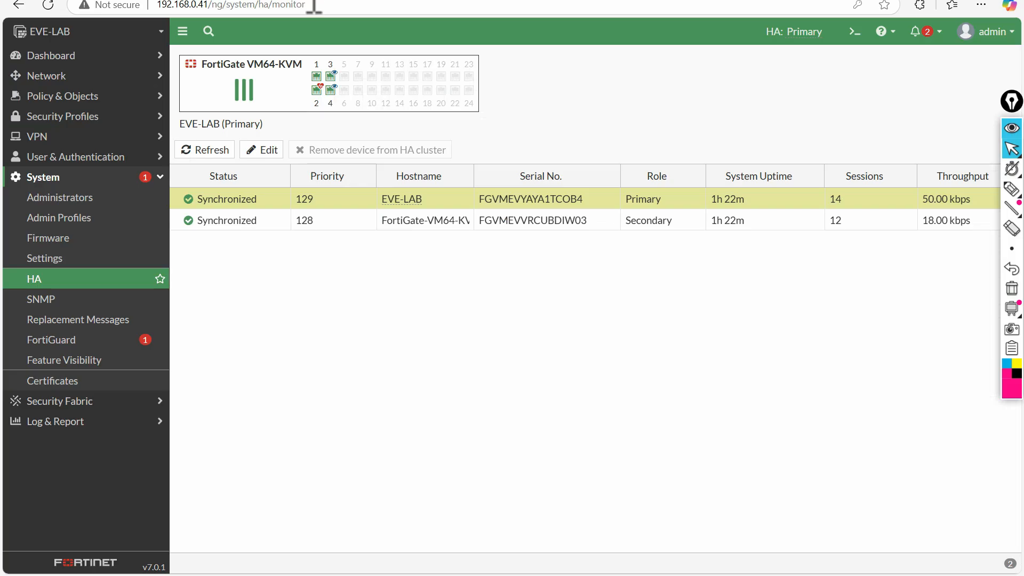
left_click(1012, 188)
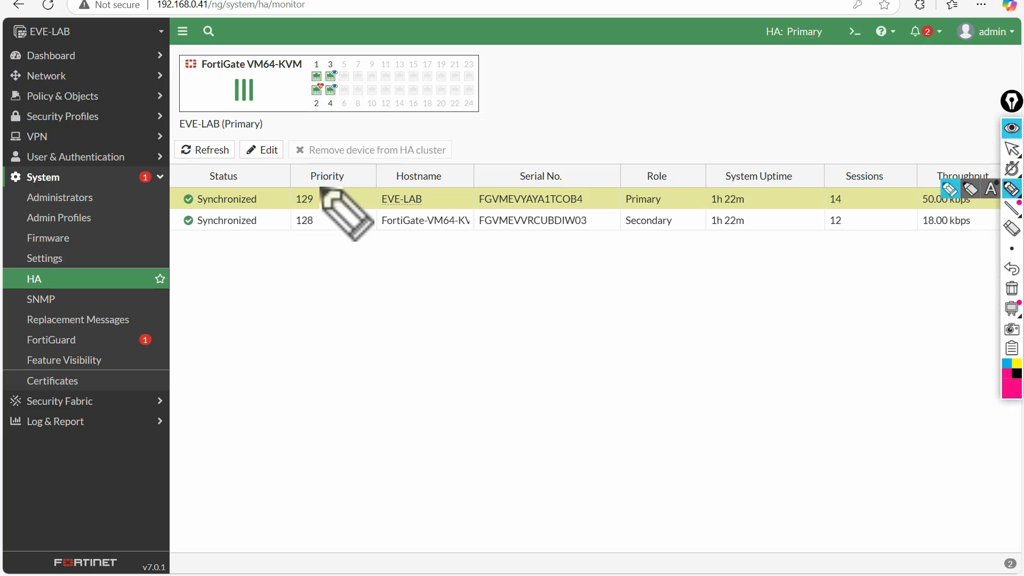
mouse_move(299, 184)
left_mouse_down()
mouse_move(293, 197)
mouse_move(327, 201)
mouse_move(319, 189)
left_mouse_up()
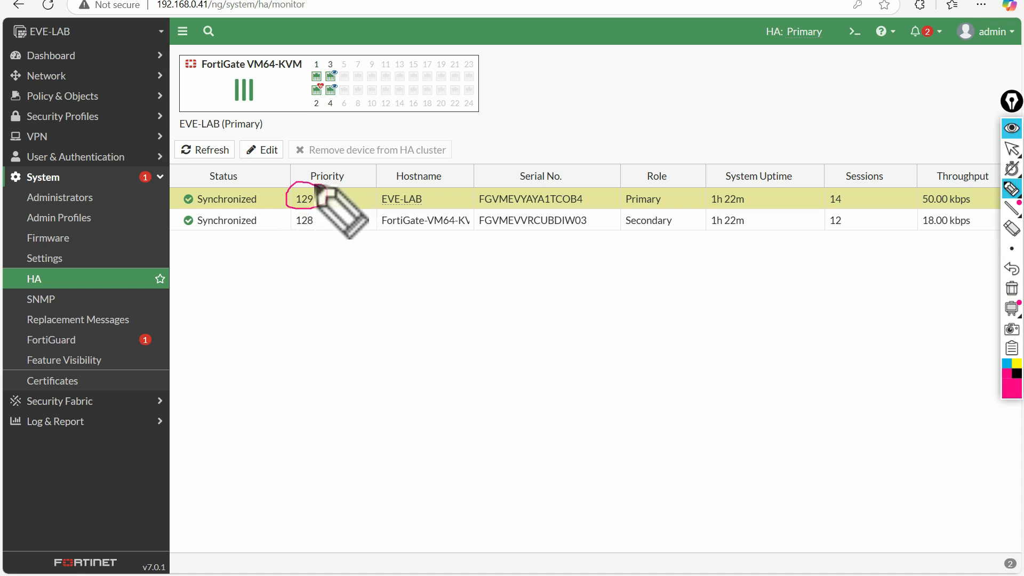
left_click_drag(380, 205, 430, 205)
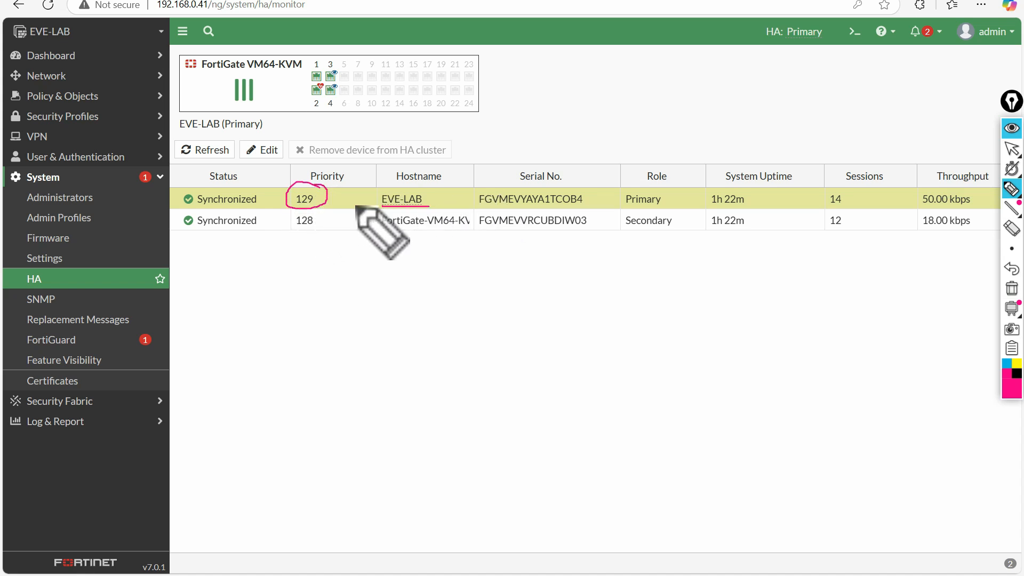
mouse_move(319, 197)
left_mouse_down()
mouse_move(323, 203)
mouse_move(332, 185)
left_mouse_up()
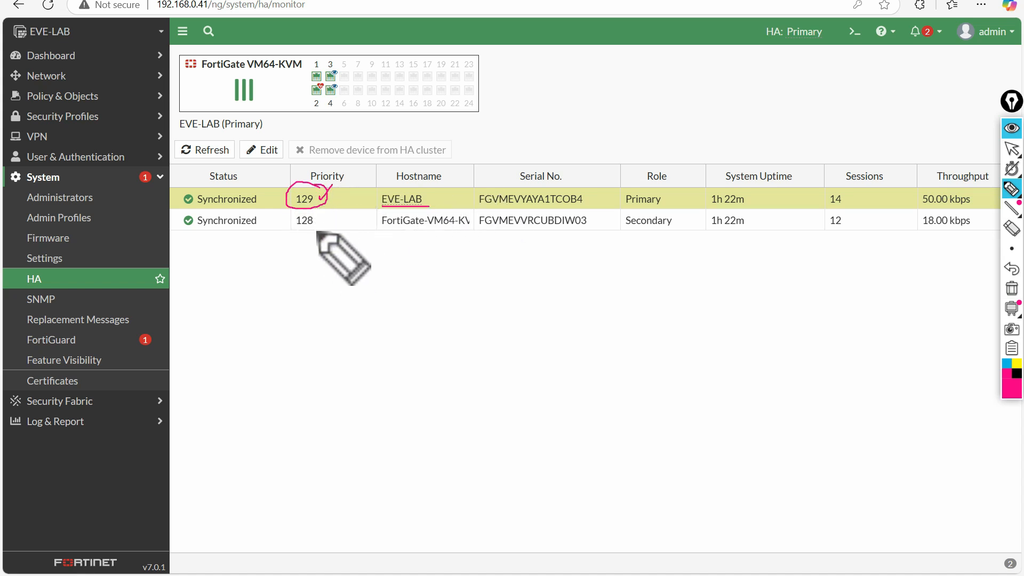
left_click(1012, 288)
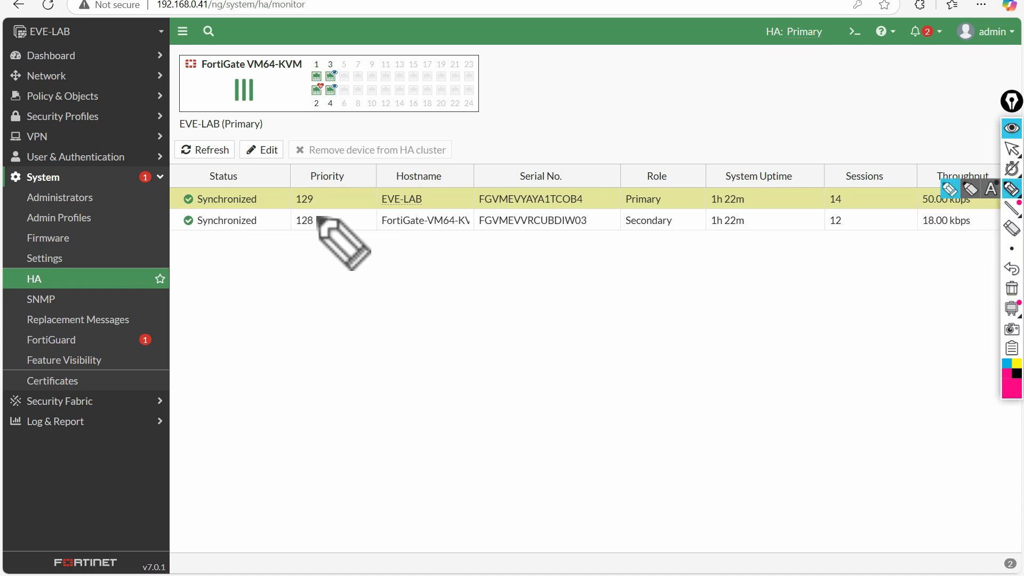
mouse_move(317, 213)
left_mouse_down()
mouse_move(292, 213)
mouse_move(320, 229)
mouse_move(314, 211)
left_mouse_up()
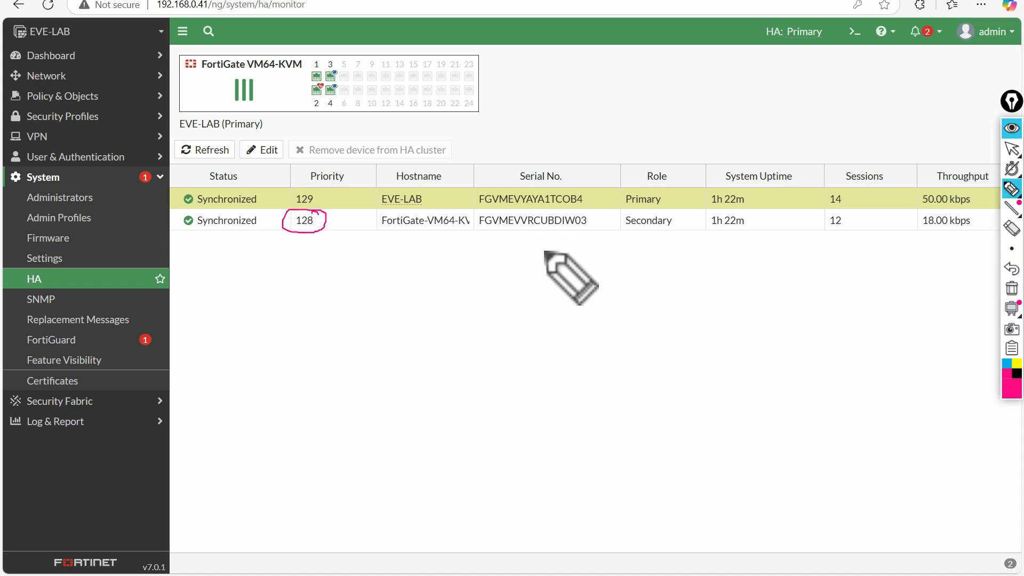
left_click(1012, 148)
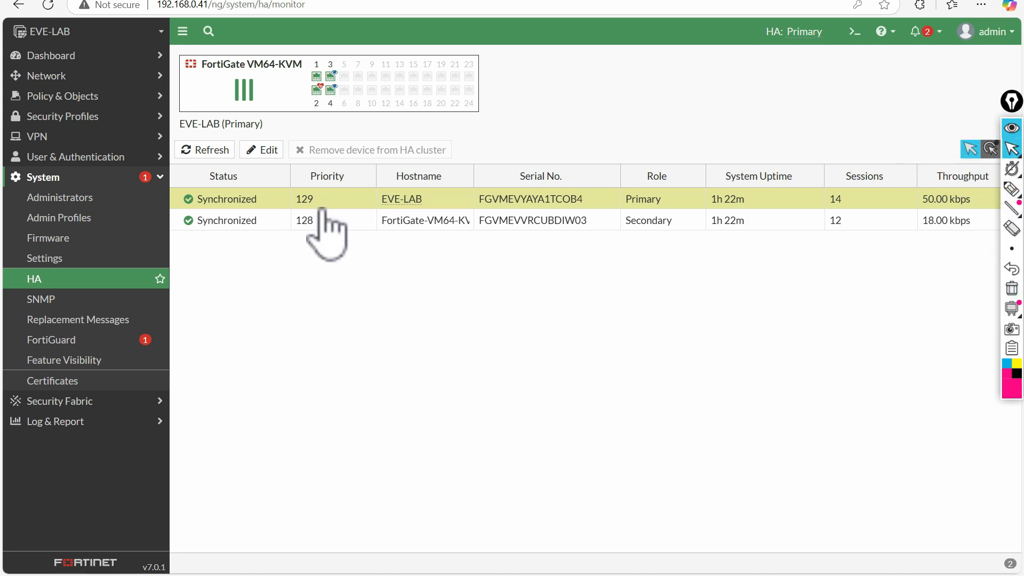
left_click(262, 149)
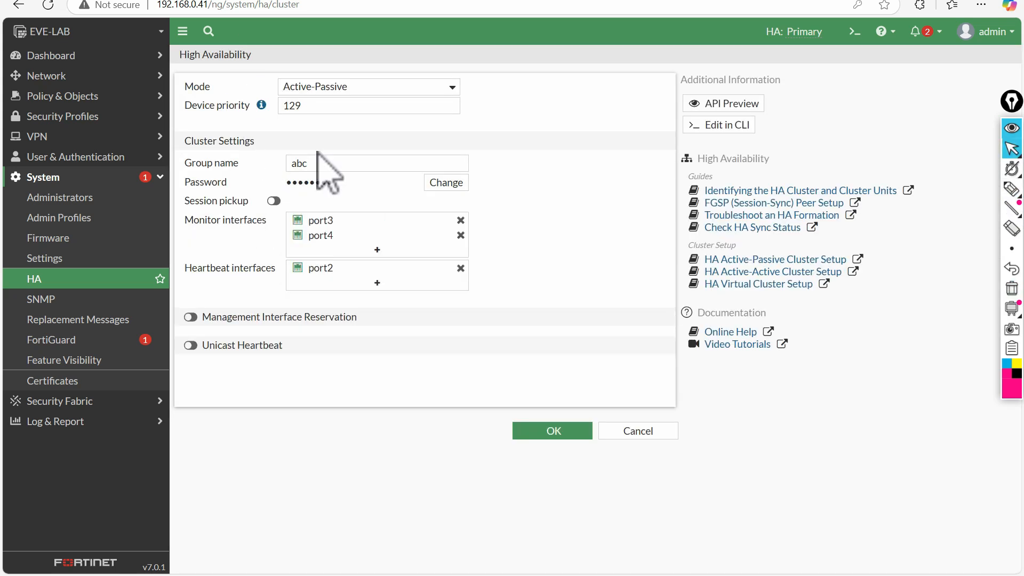
left_click(652, 433)
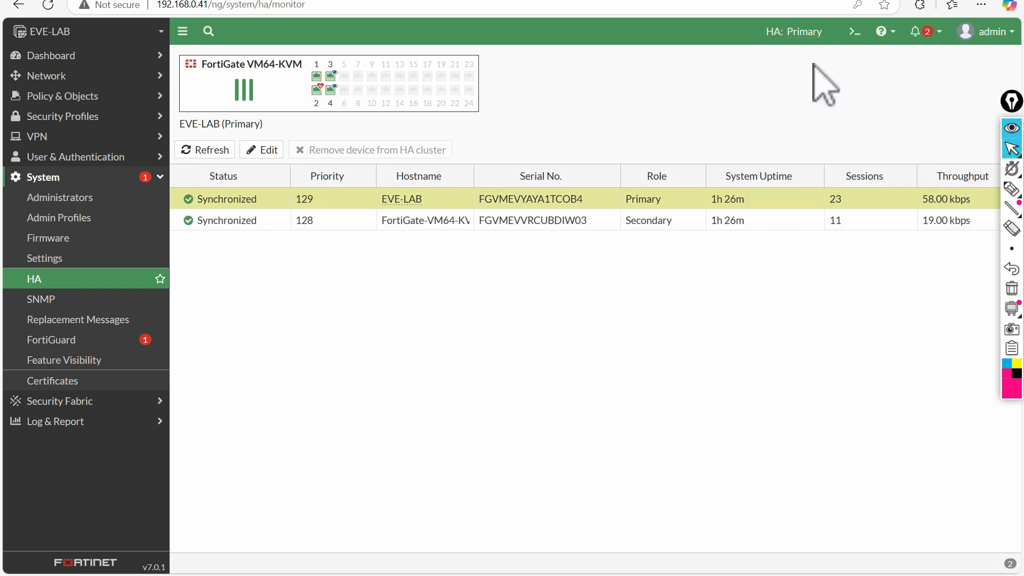
right_click(293, 200)
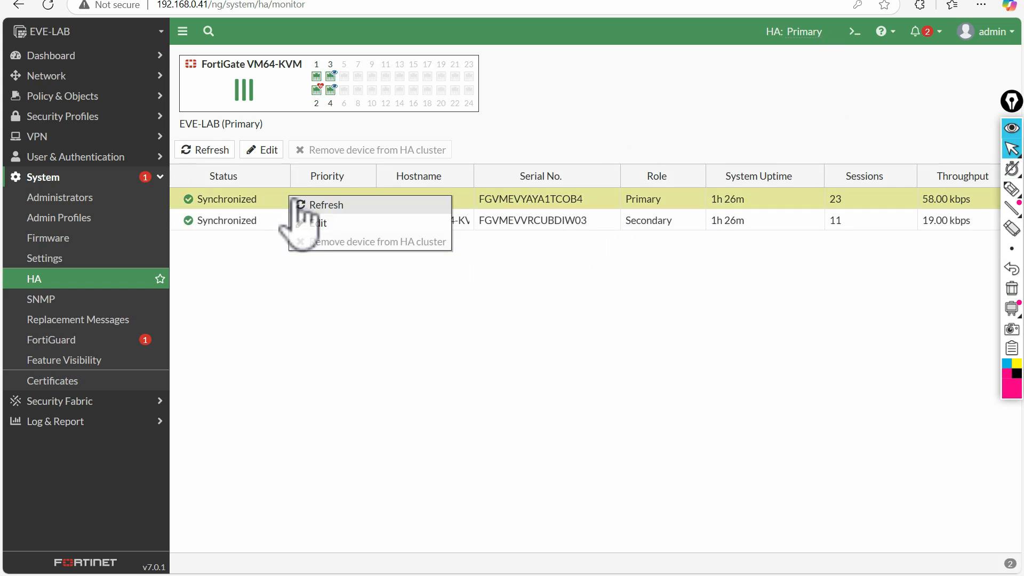
left_click(318, 222)
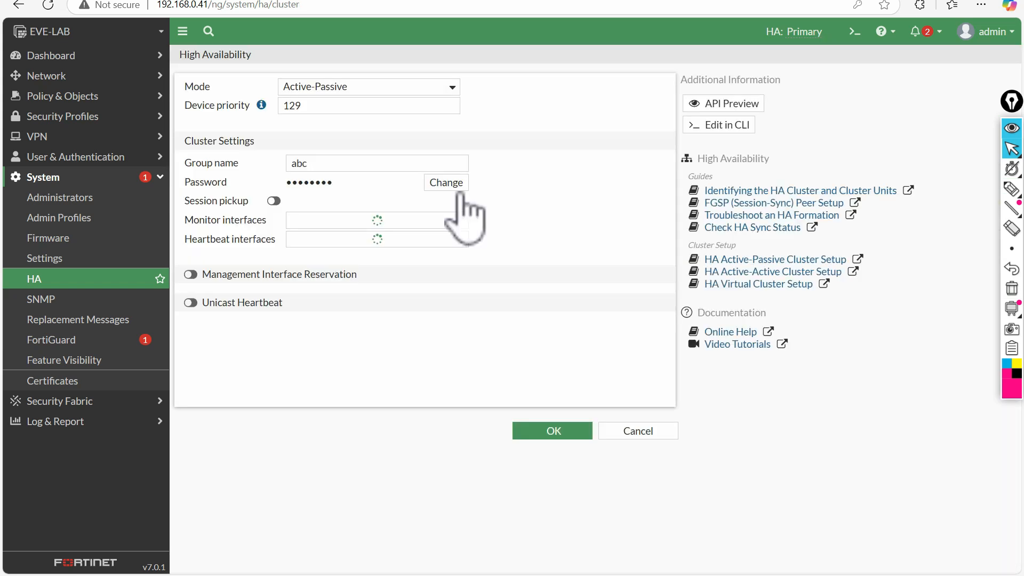
left_click(721, 126)
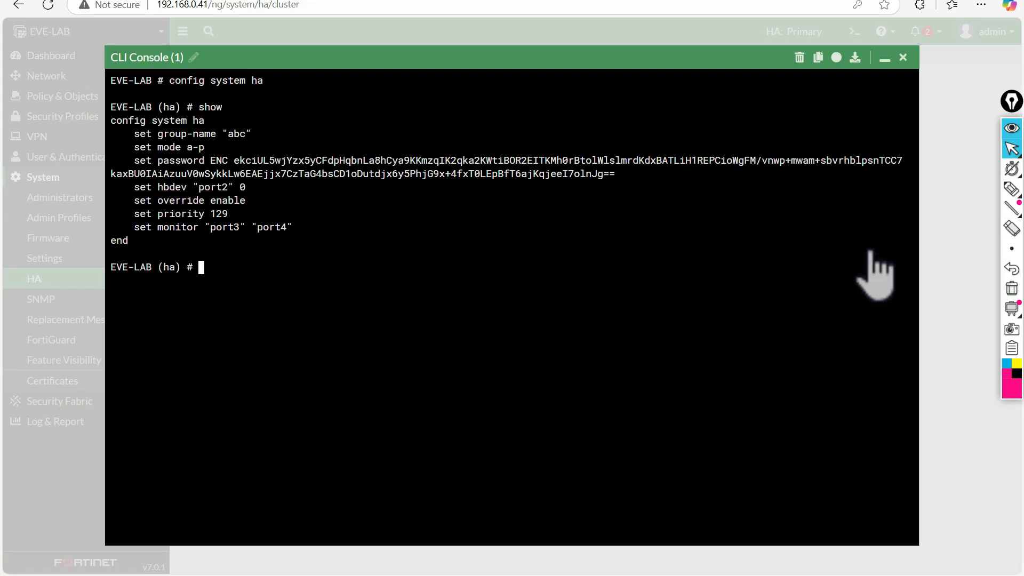
left_click(1011, 189)
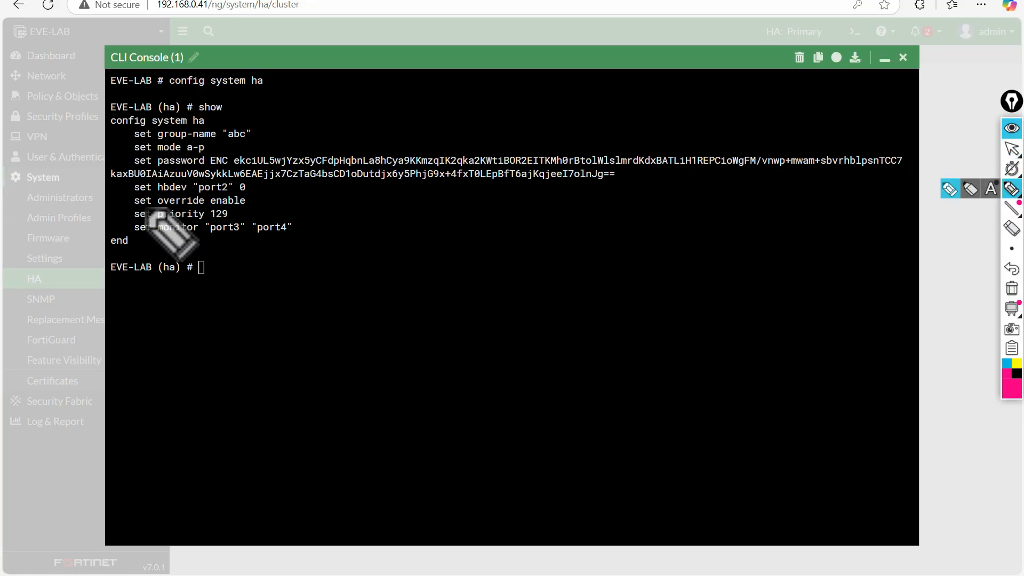
mouse_move(133, 205)
left_mouse_down()
mouse_move(255, 205)
mouse_move(124, 198)
mouse_move(133, 207)
left_mouse_up()
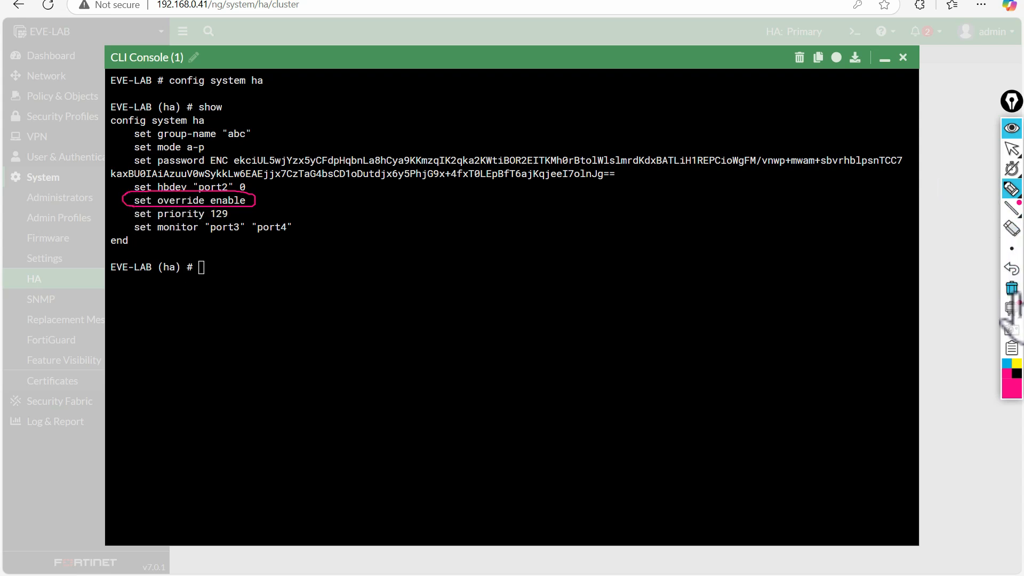
left_click_drag(257, 197, 266, 184)
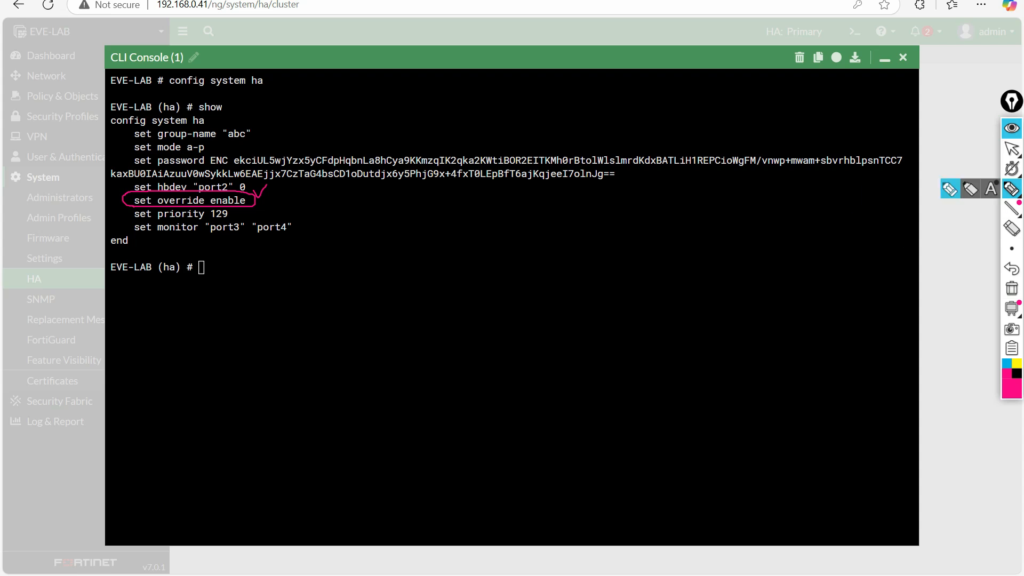
left_click(1012, 148)
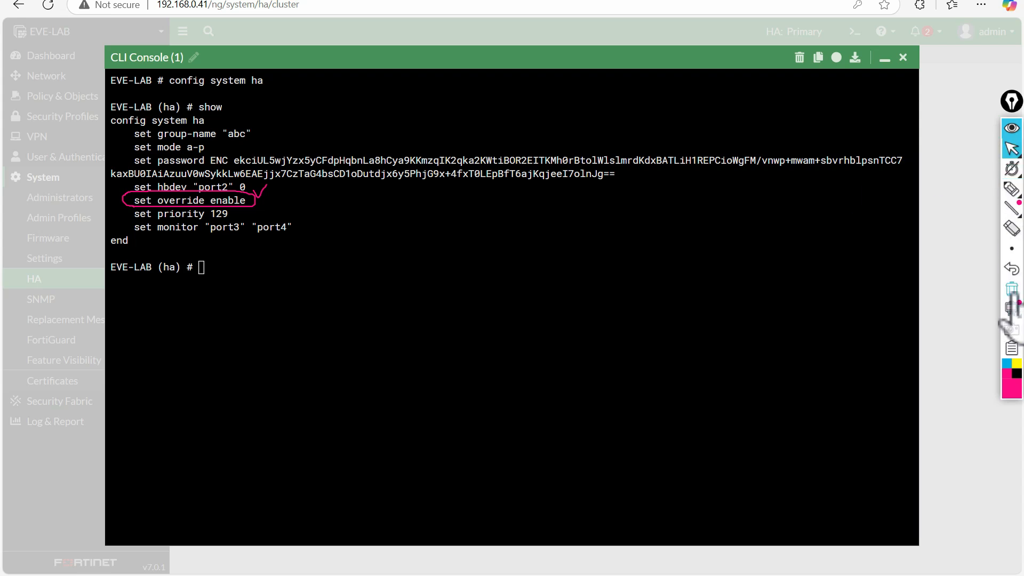
left_click(1010, 291)
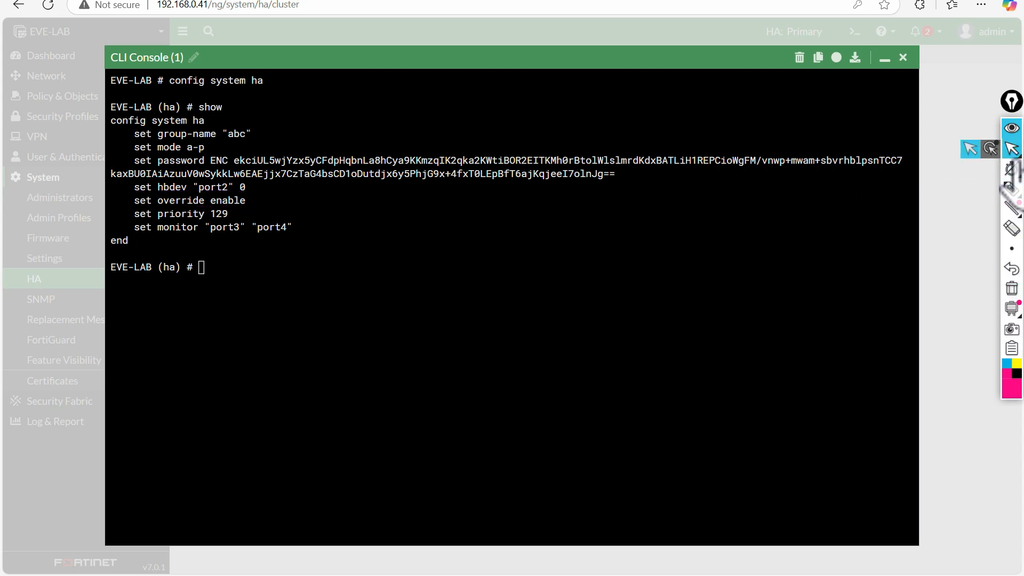
left_click(903, 58)
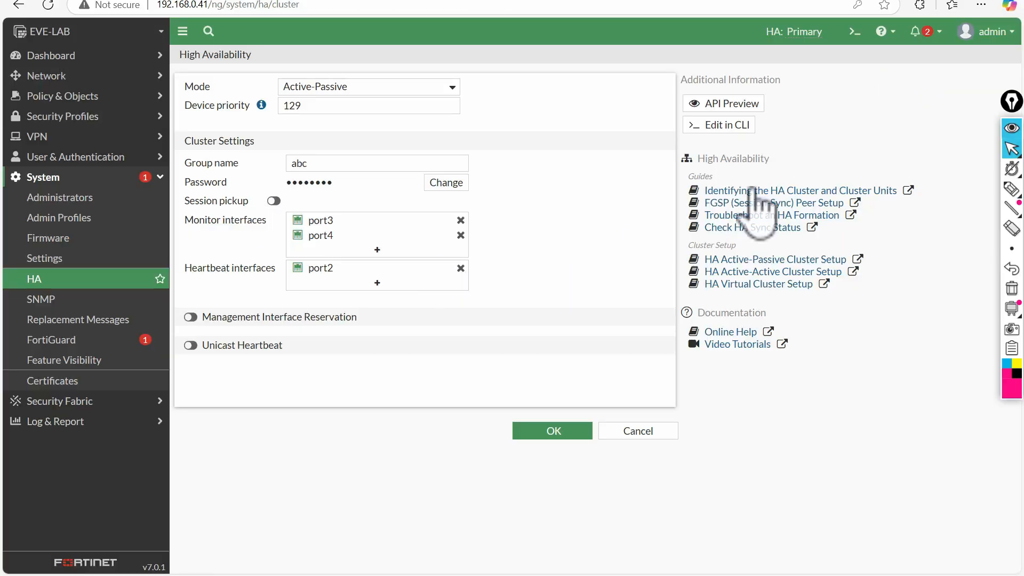
- Preview the Edit in CLI option and highlight the Cluster Settings fields on the HA page
left_click(718, 126)
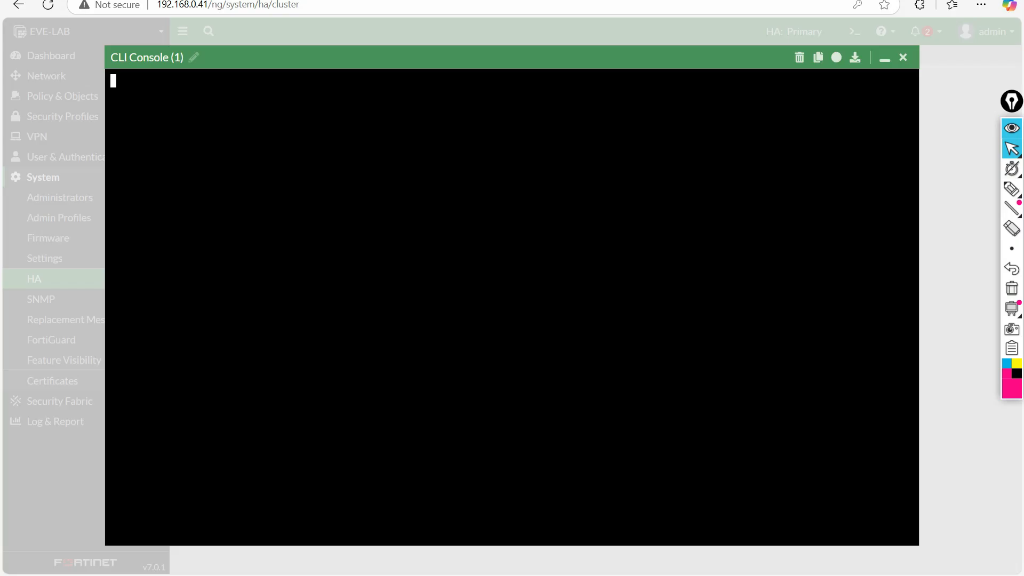
left_click(902, 58)
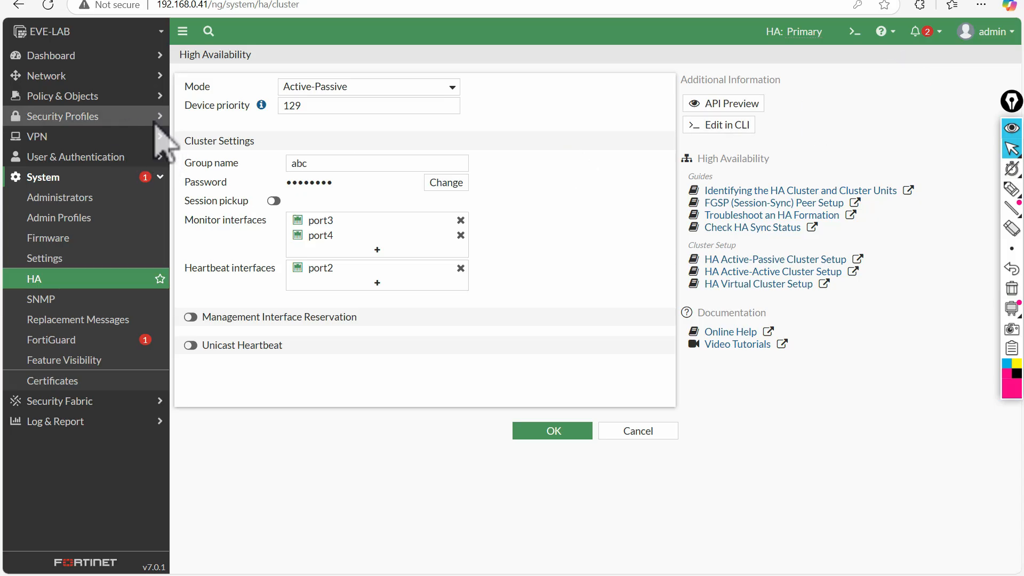
left_click(1012, 188)
mouse_move(758, 117)
left_mouse_down()
mouse_move(676, 118)
mouse_move(763, 130)
left_mouse_up()
mouse_move(304, 130)
left_mouse_down()
mouse_move(367, 320)
mouse_move(386, 134)
mouse_move(330, 135)
left_mouse_up()
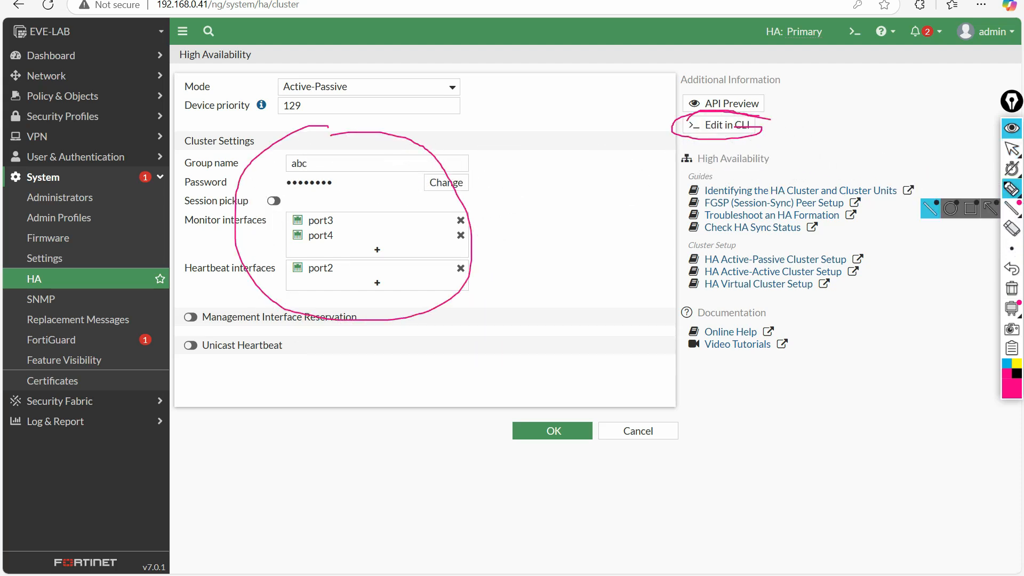
left_click(1012, 288)
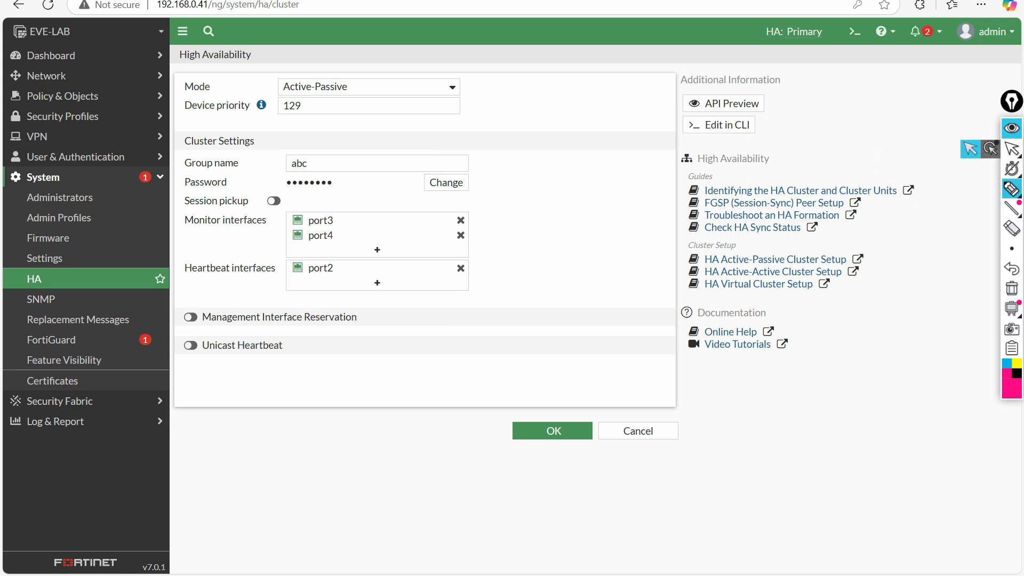
- Open the HA CLI console and select the set lines from group-name abc to priority 129
left_click(718, 126)
left_click_drag(134, 134, 251, 214)
left_click(249, 223)
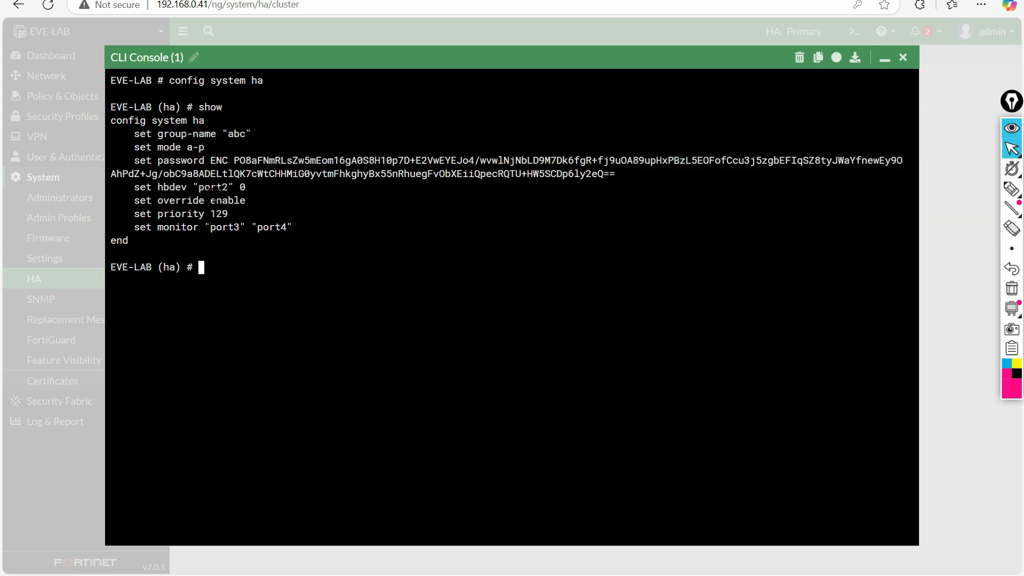
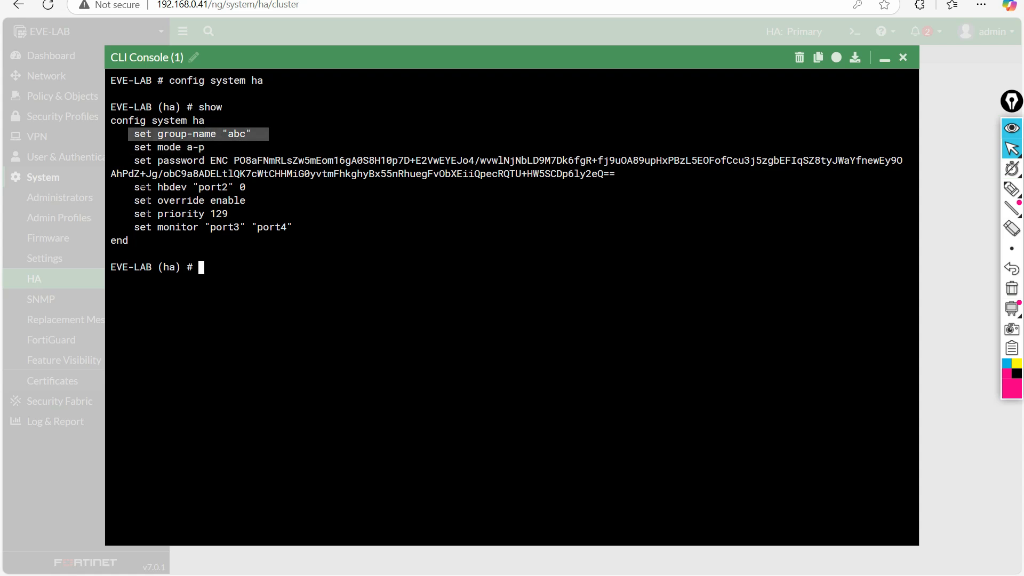
- Highlight the 'set override enable' and 'set priority 129' lines in the HA CLI output
left_click_drag(134, 200, 230, 200)
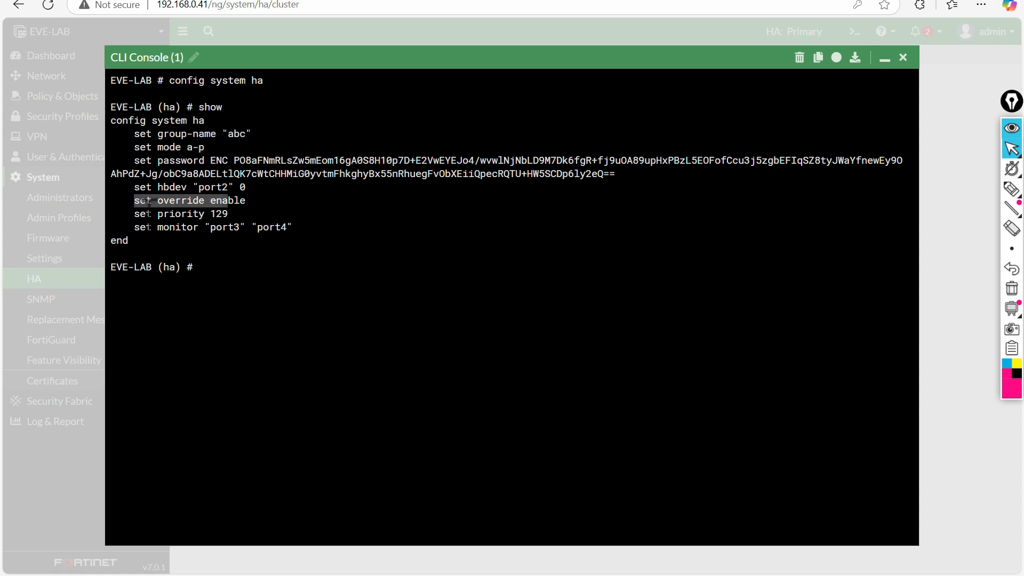
left_click_drag(140, 213, 263, 214)
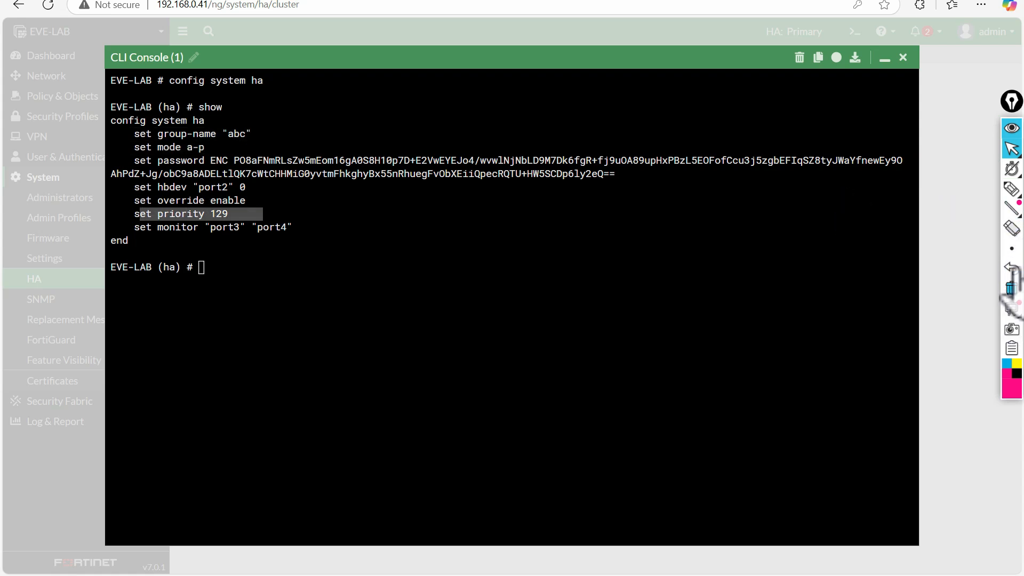
- Close the console, cancel the HA form, and reopen the primary unit's HA settings with Active-Passive mode
left_click(903, 57)
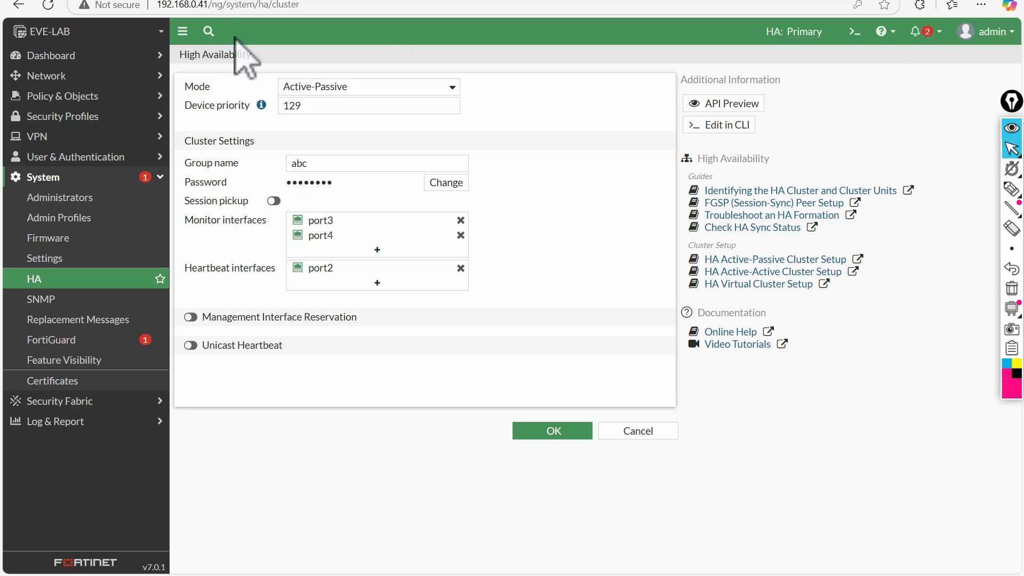
left_click(642, 430)
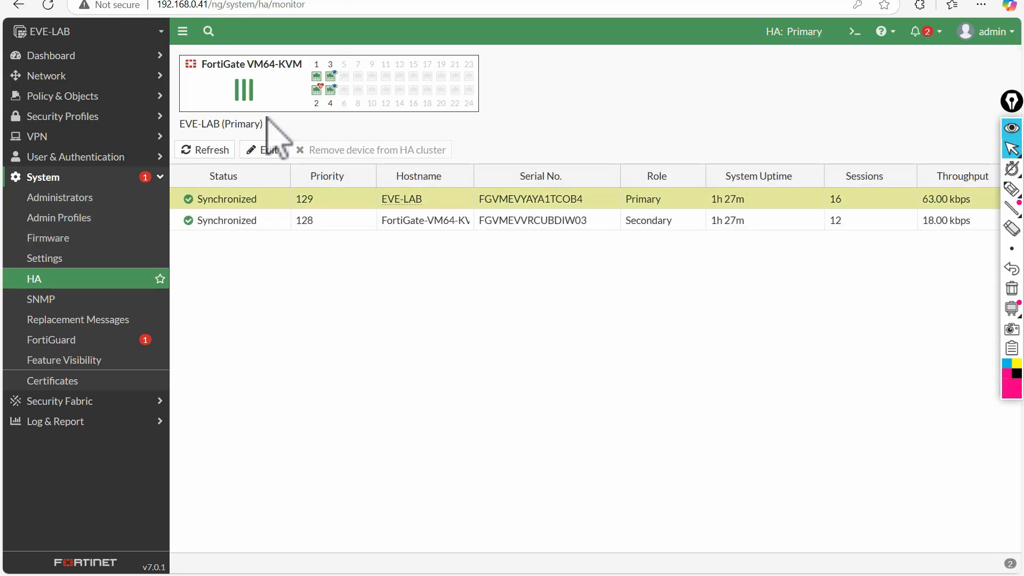
double_click(333, 201)
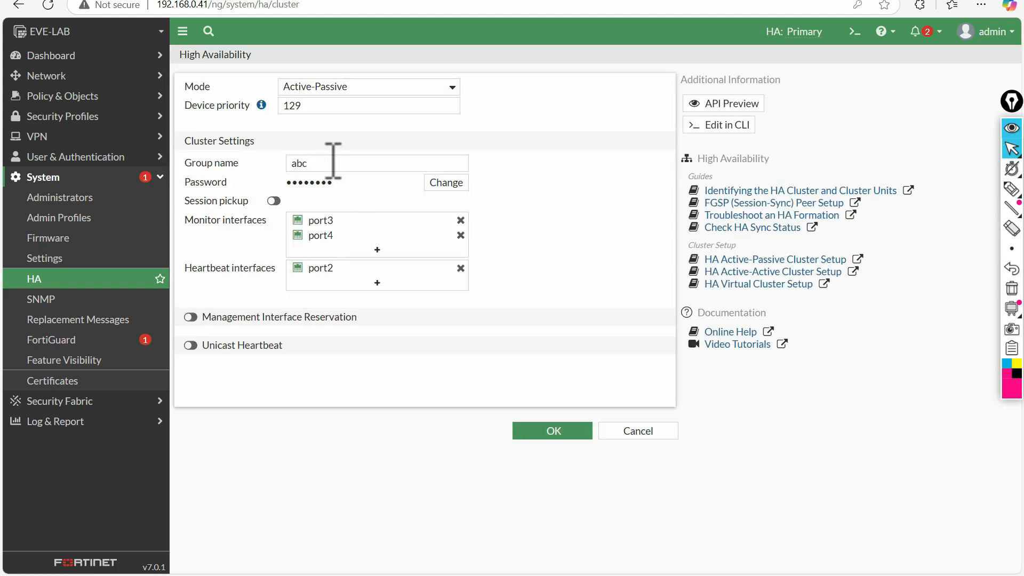
left_click(308, 87)
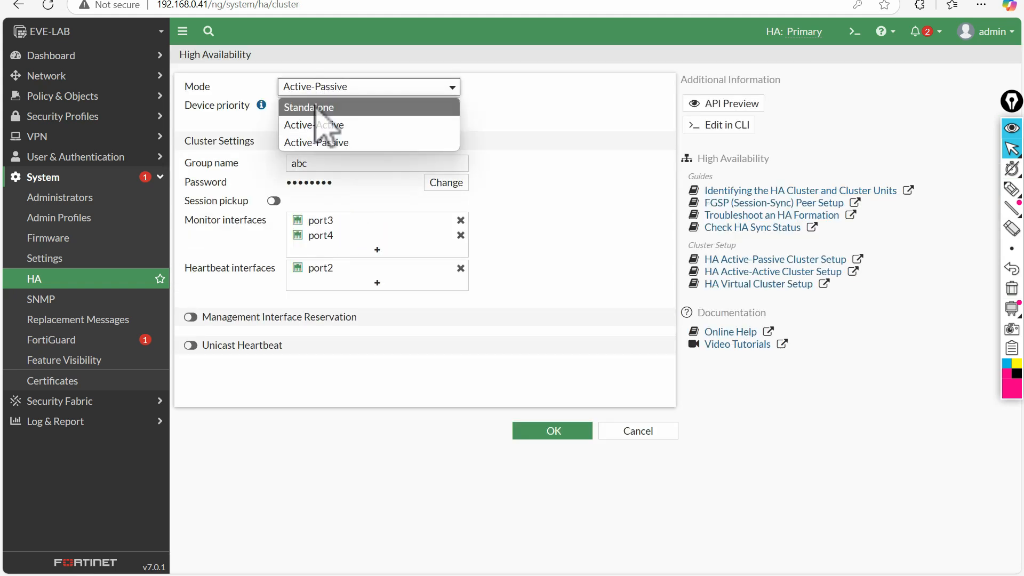
left_click(315, 143)
- Review device priority 129, group name abc, hidden password and monitored interfaces, then discard the form
double_click(326, 105)
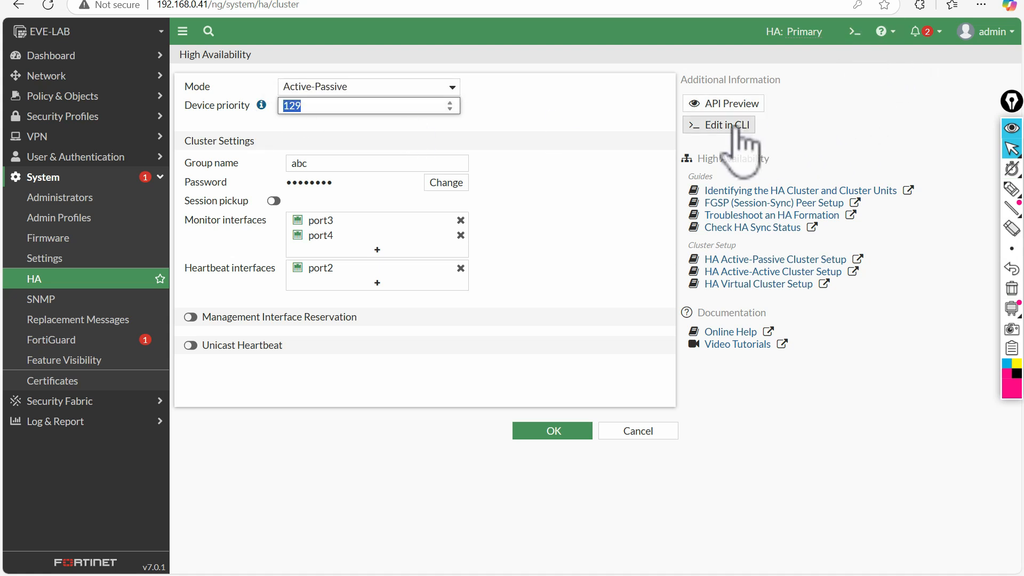
left_click(312, 119)
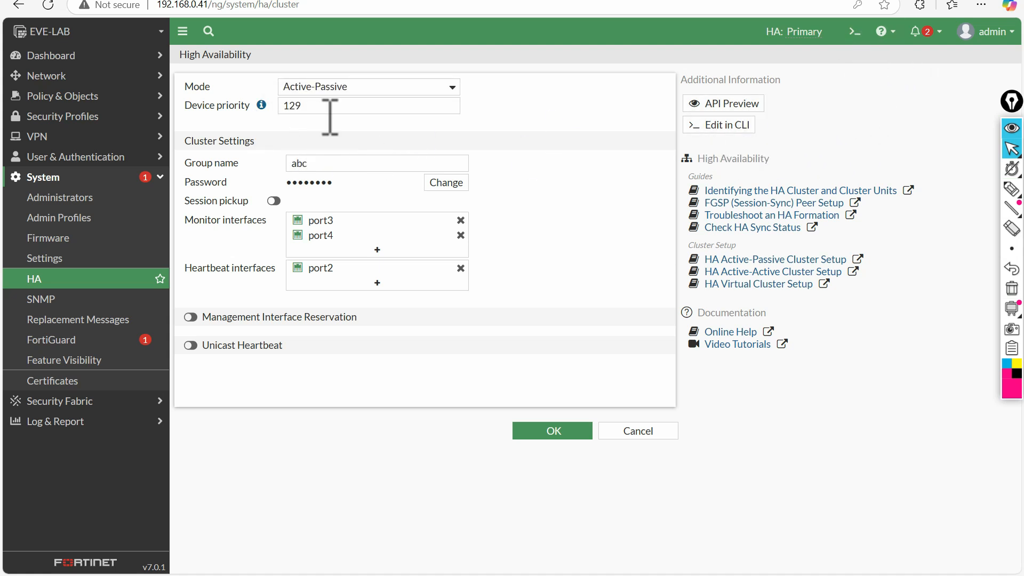
left_click_drag(329, 107, 236, 105)
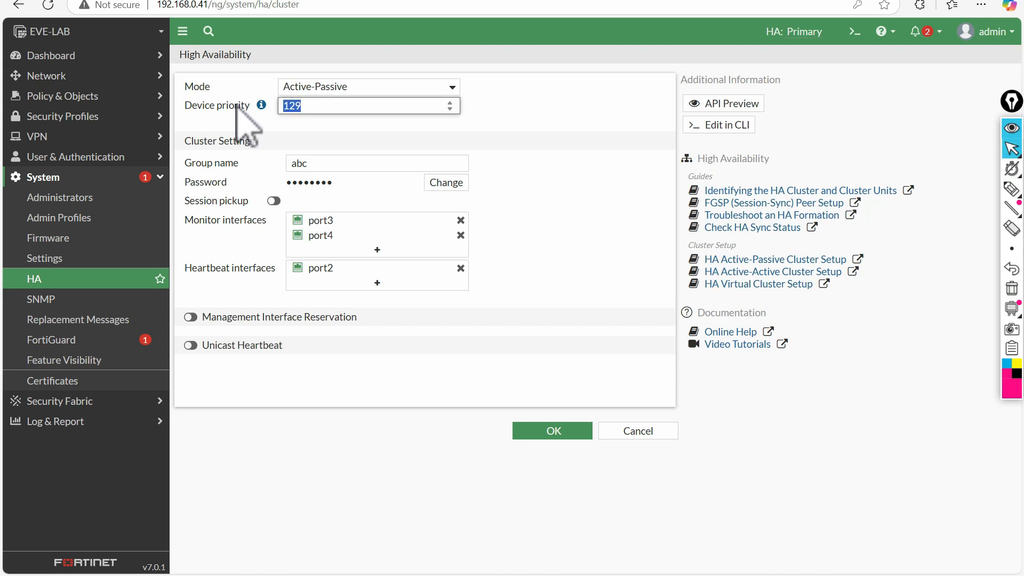
left_click(327, 163)
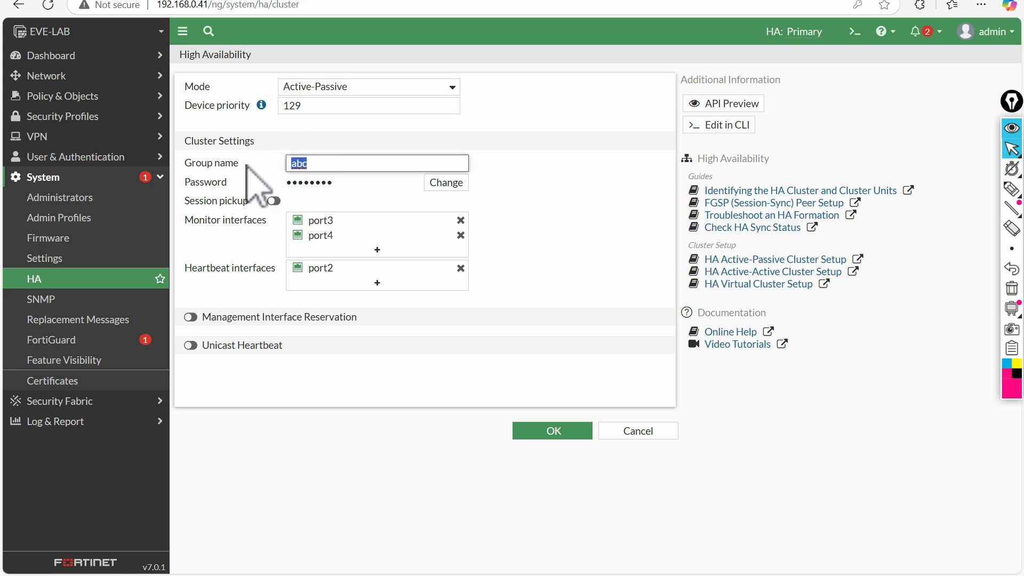
left_click(261, 182)
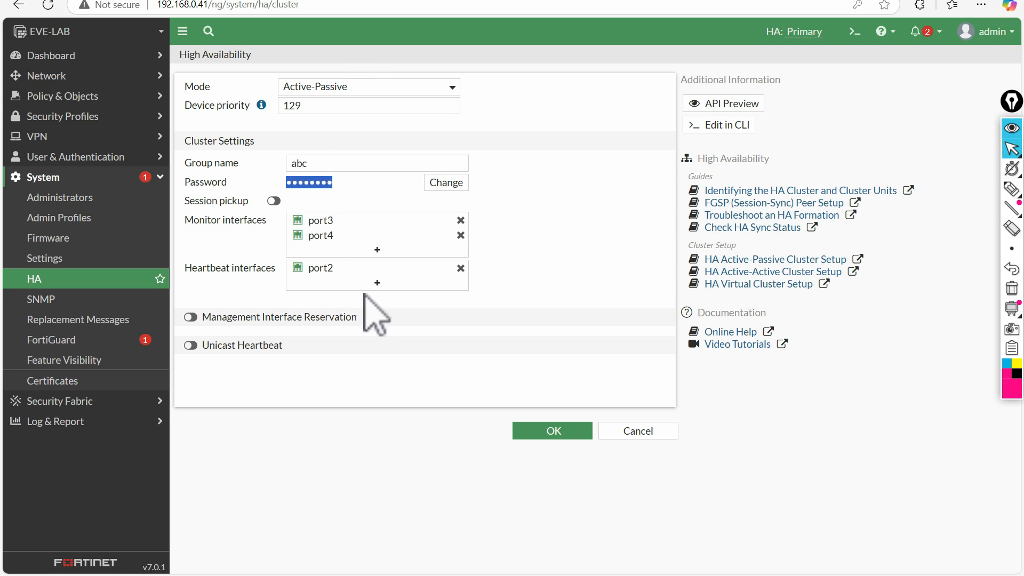
left_click_drag(194, 220, 262, 220)
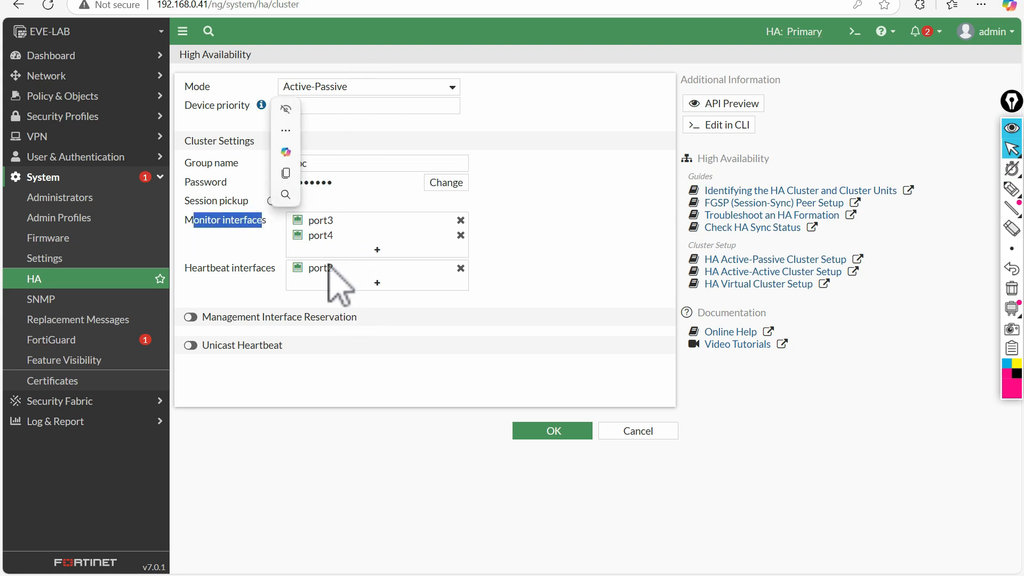
left_click(216, 268)
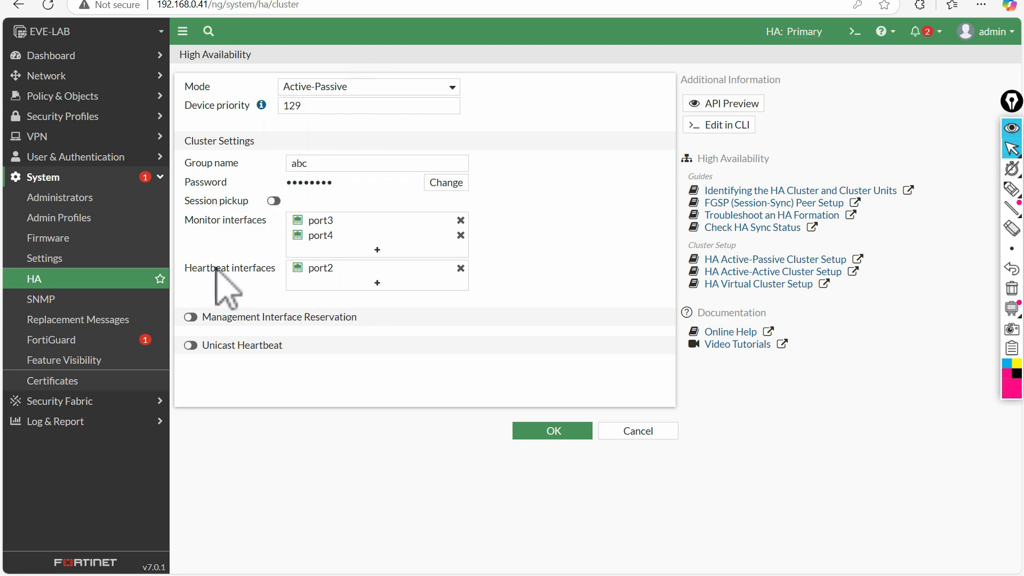
left_click(630, 430)
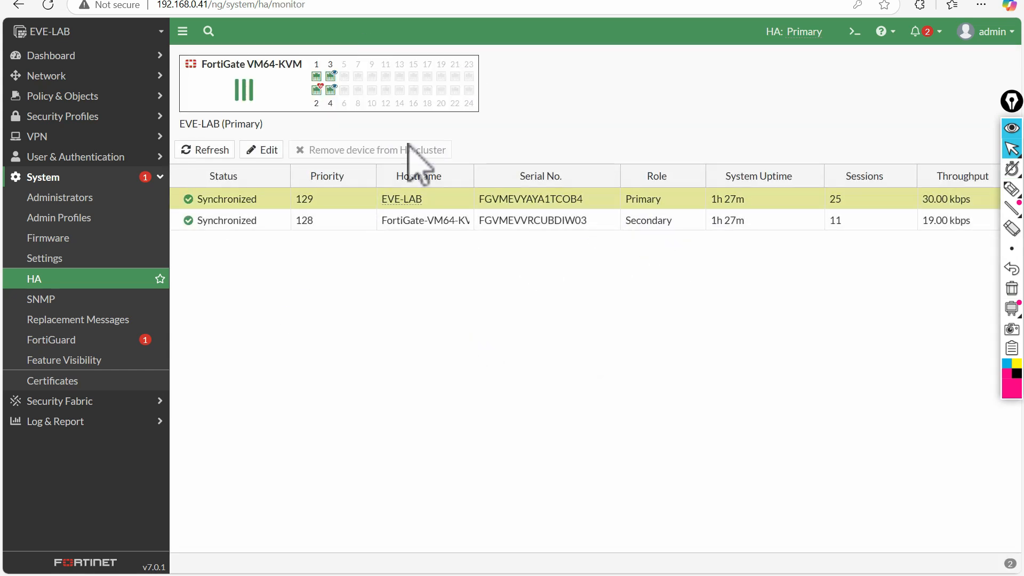
- Refresh the HA monitor, select the secondary unit and highlight its heartbeat port description
left_click(75, 279)
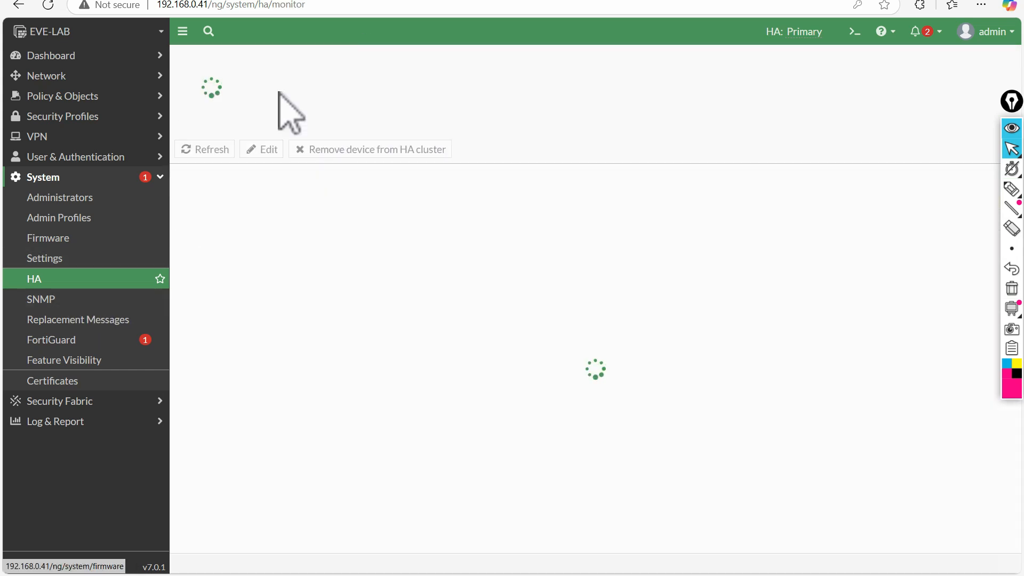
left_click(339, 221)
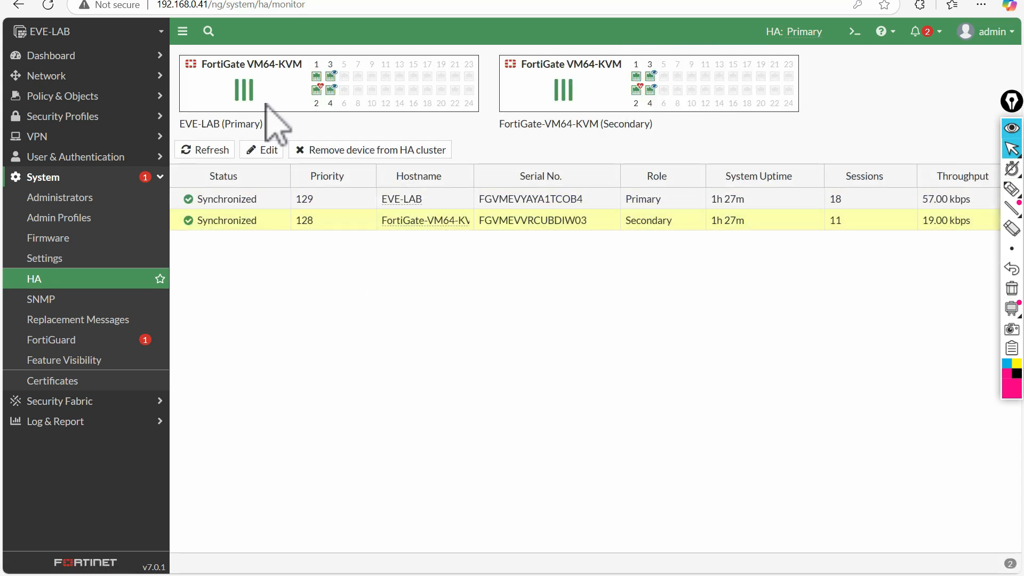
mouse_move(317, 94)
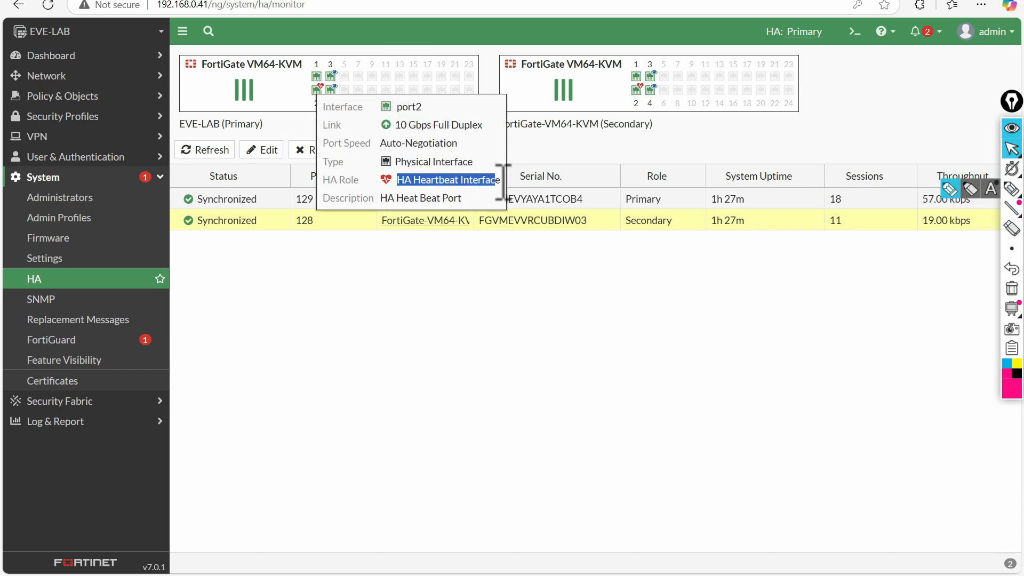
left_click(406, 200)
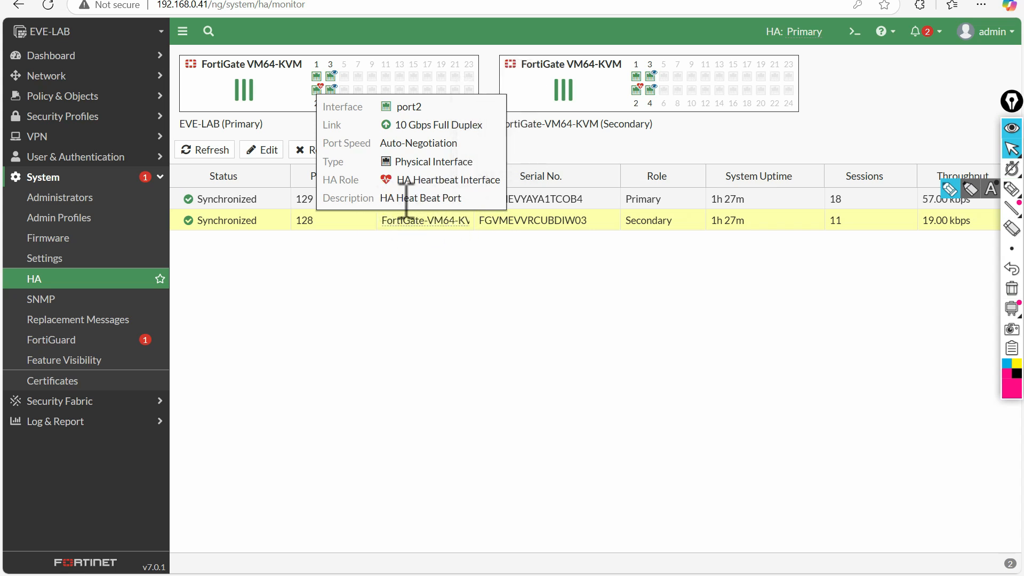
left_click_drag(469, 200, 361, 199)
left_click(581, 142)
mouse_move(637, 94)
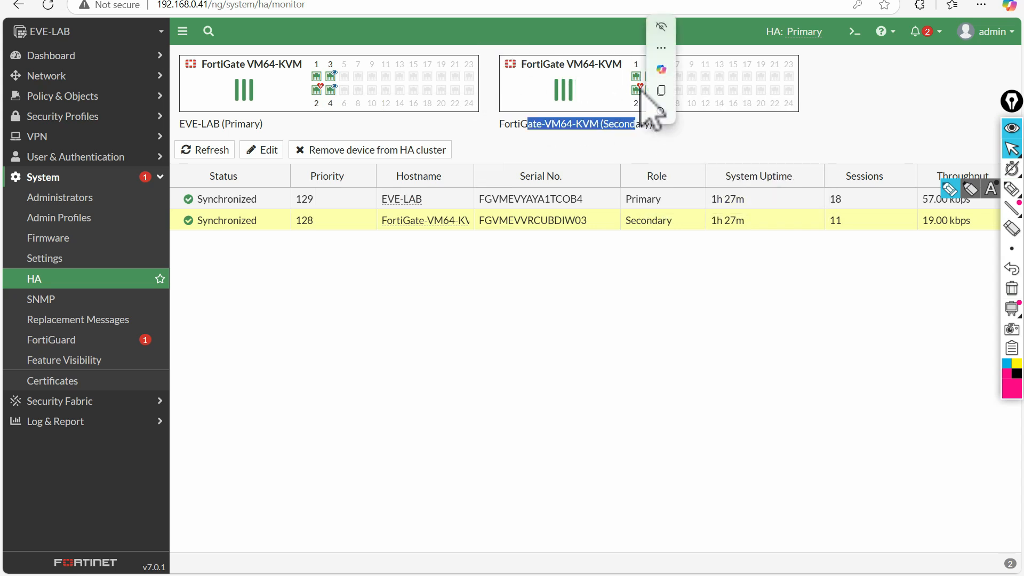
left_click(613, 160)
- Circle port3 on both cluster units, then refresh the status and reselect the secondary unit
mouse_move(654, 76)
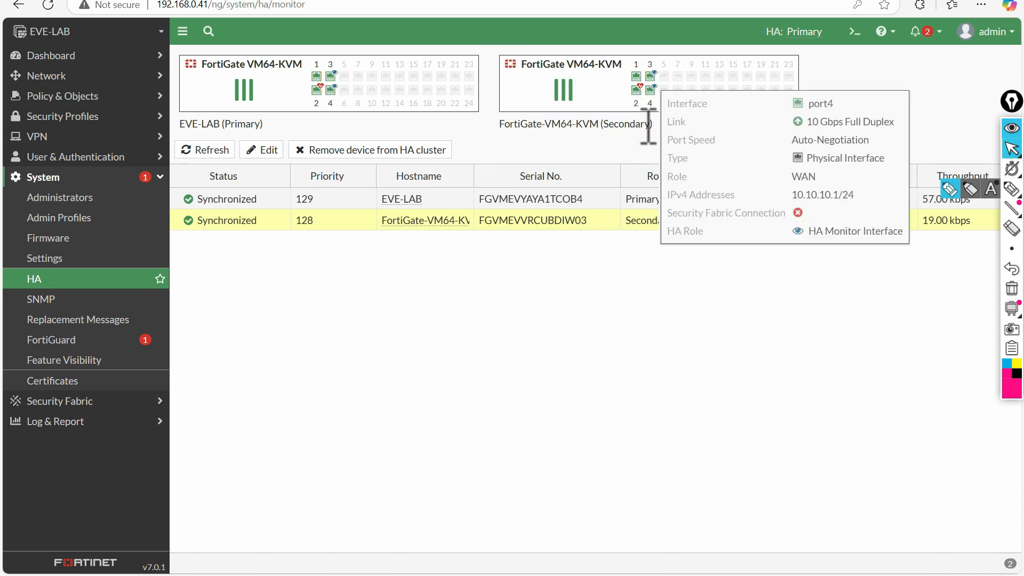
left_click(1009, 191)
mouse_move(657, 58)
left_mouse_down()
mouse_move(640, 71)
mouse_move(663, 58)
left_mouse_up()
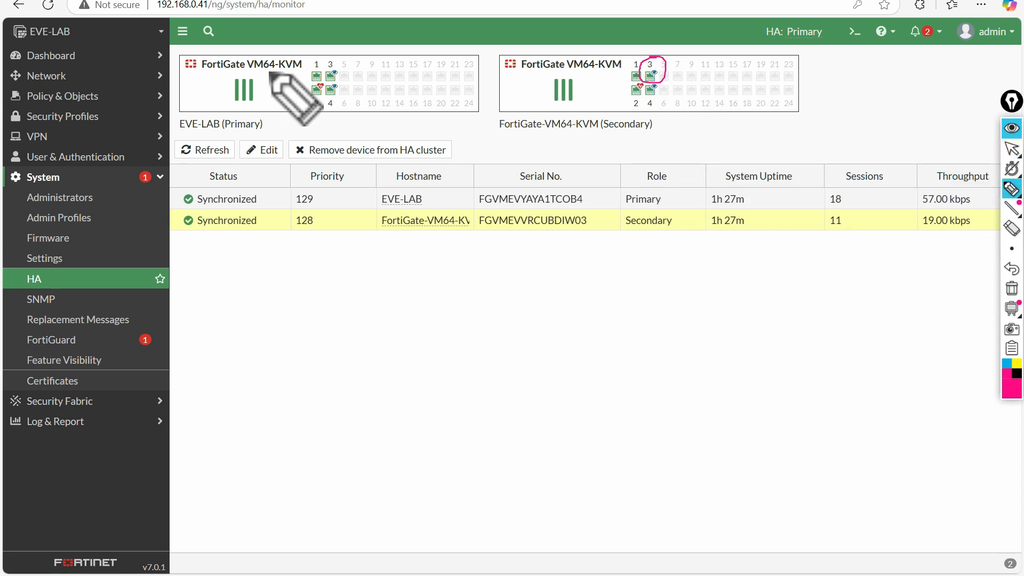
mouse_move(336, 58)
left_mouse_down()
mouse_move(323, 67)
mouse_move(323, 95)
mouse_move(341, 84)
left_mouse_up()
left_click(1011, 149)
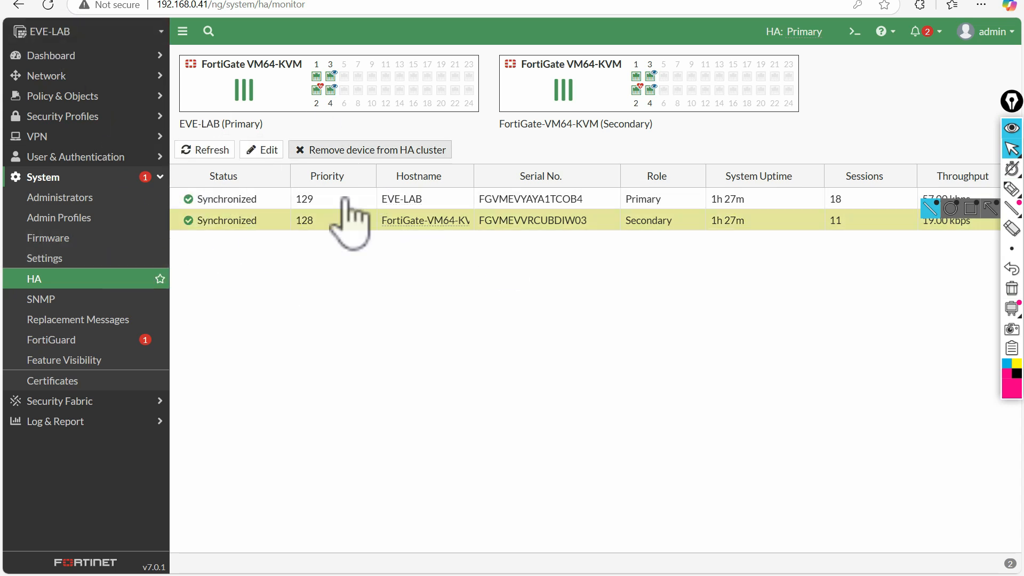
left_click(203, 151)
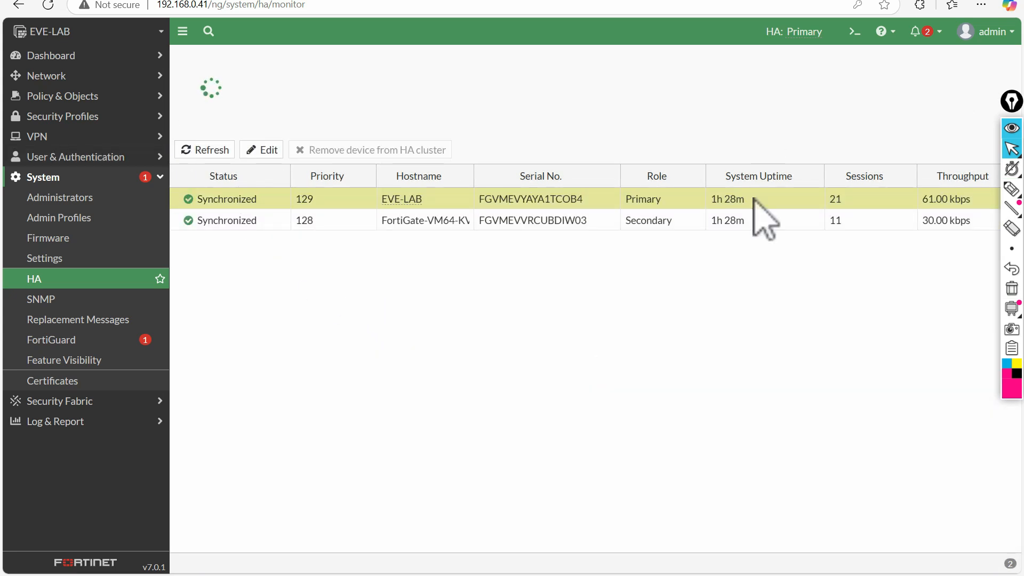
left_click(220, 220)
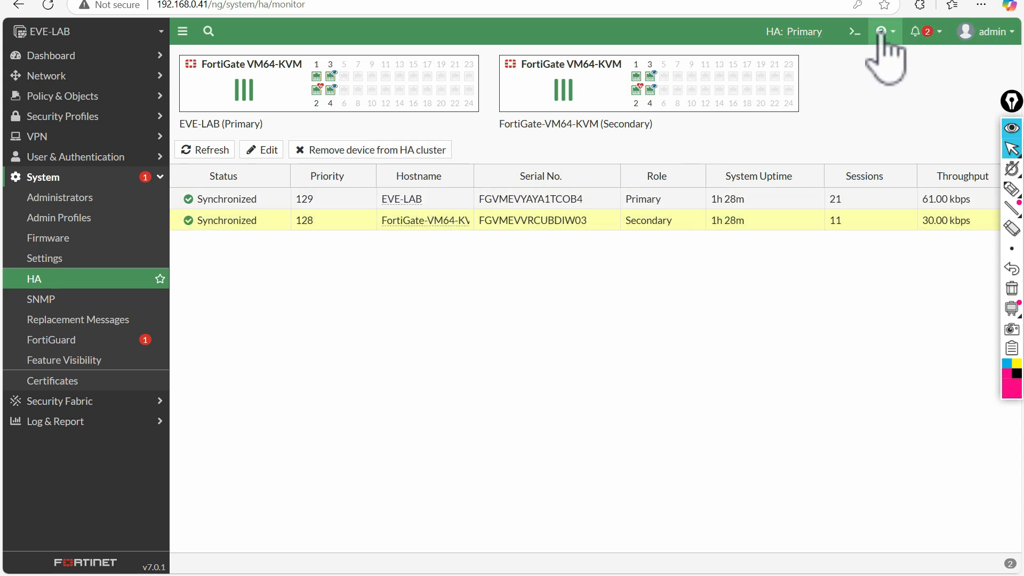
left_click(855, 32)
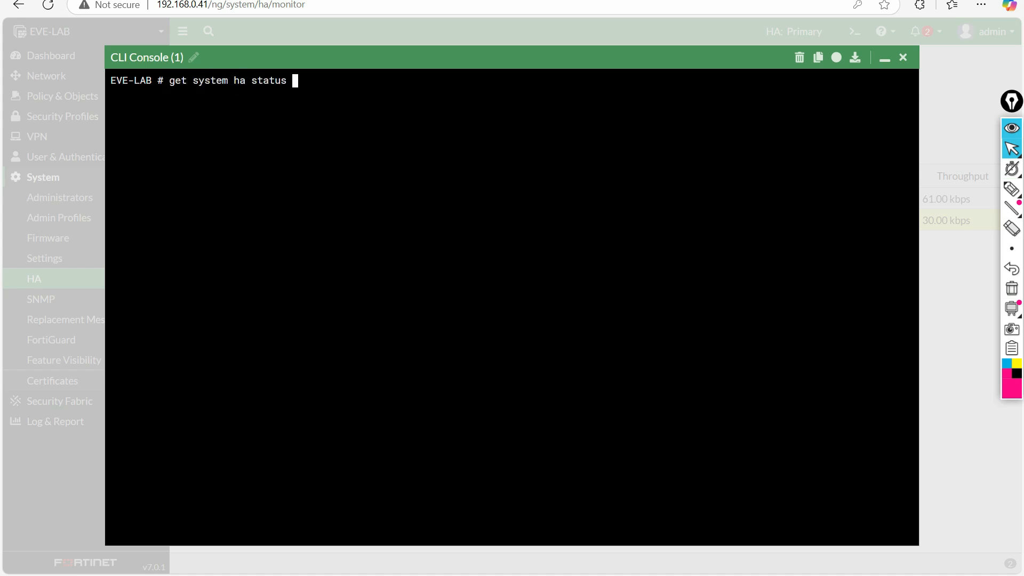
- Run 'get system ha status' and mark the in-sync lines, usage stats and 'number of vcluster: 1'
type("get system ha status")
key("Return")
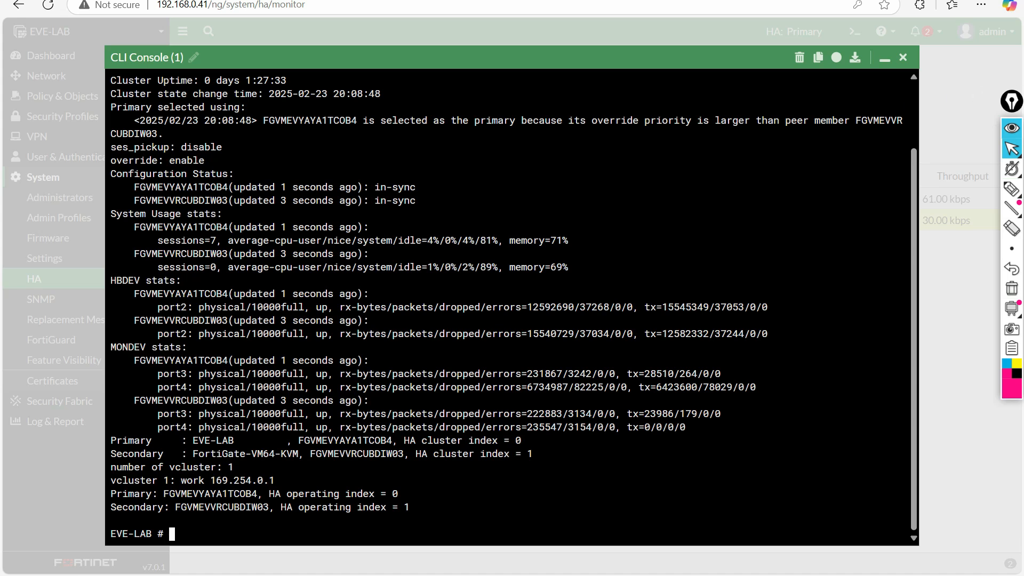
left_click(1011, 188)
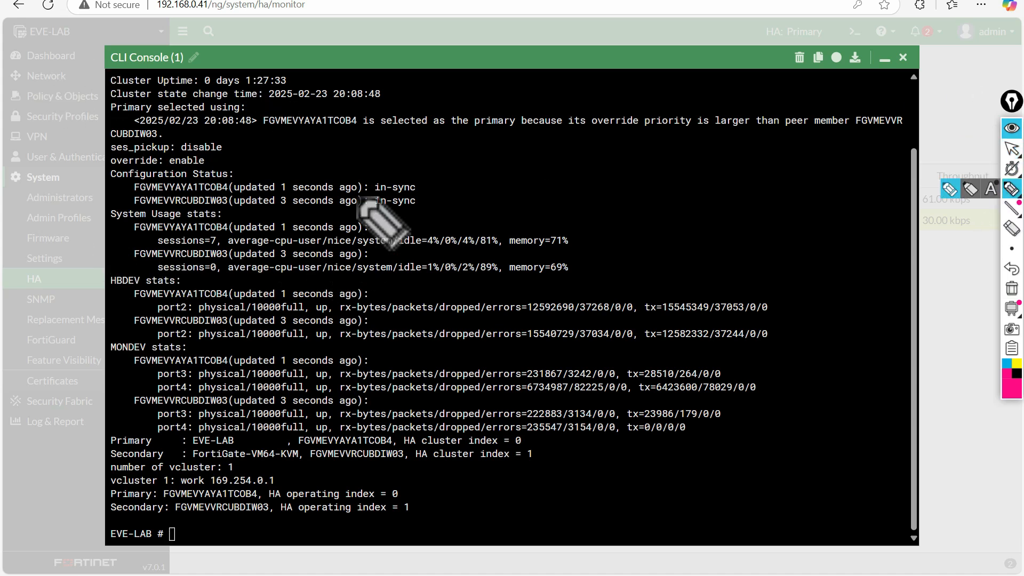
mouse_move(425, 177)
left_mouse_down()
mouse_move(270, 183)
mouse_move(293, 213)
mouse_move(423, 198)
mouse_move(424, 181)
left_mouse_up()
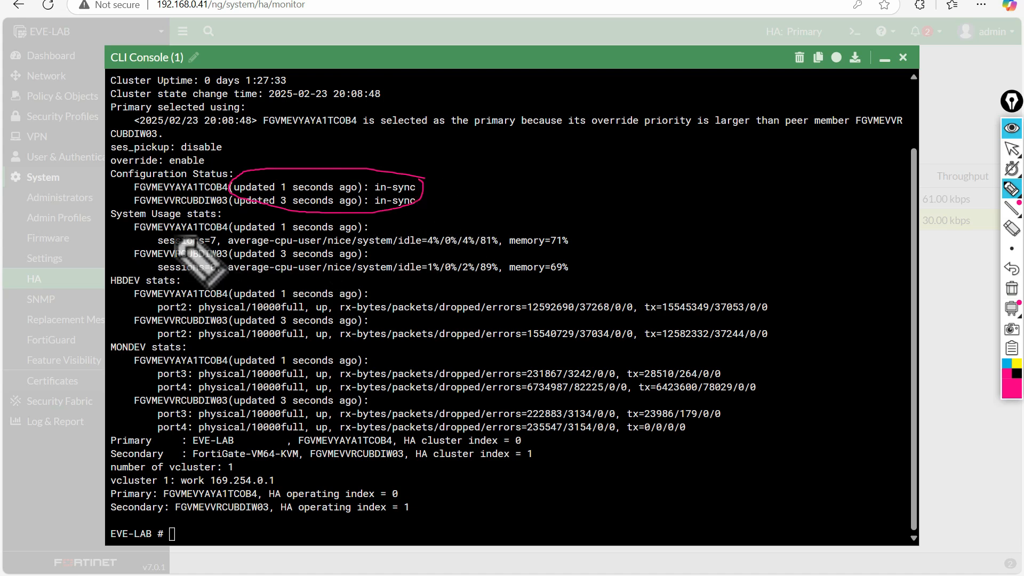
left_click_drag(148, 233, 175, 219)
left_click_drag(152, 264, 163, 255)
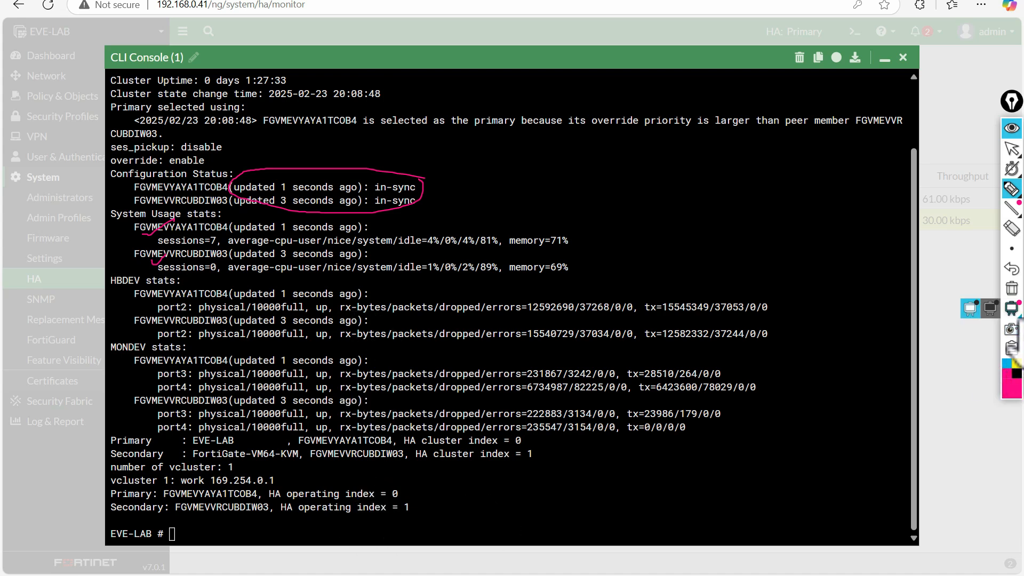
left_click_drag(112, 472, 256, 472)
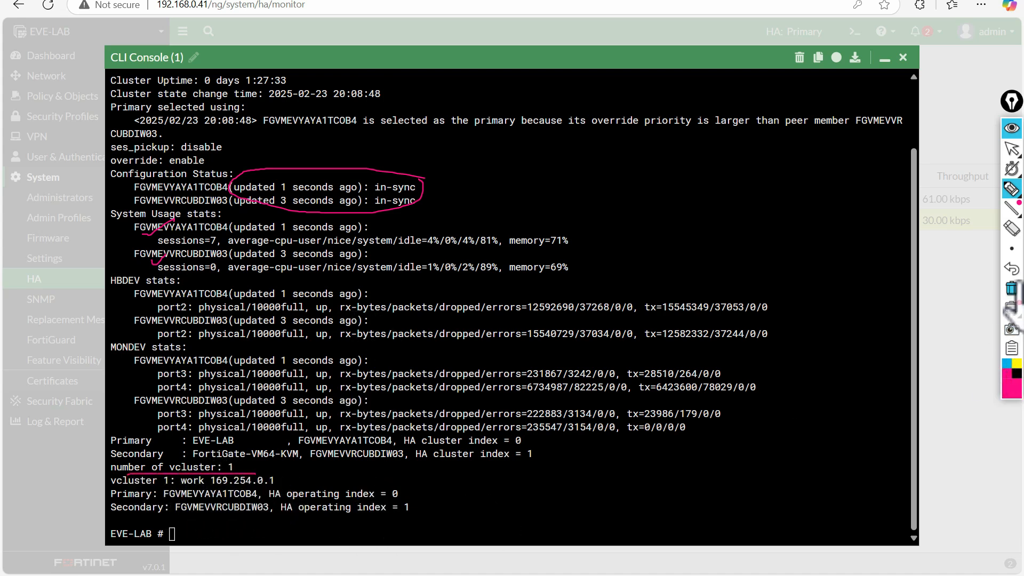
left_click(1012, 290)
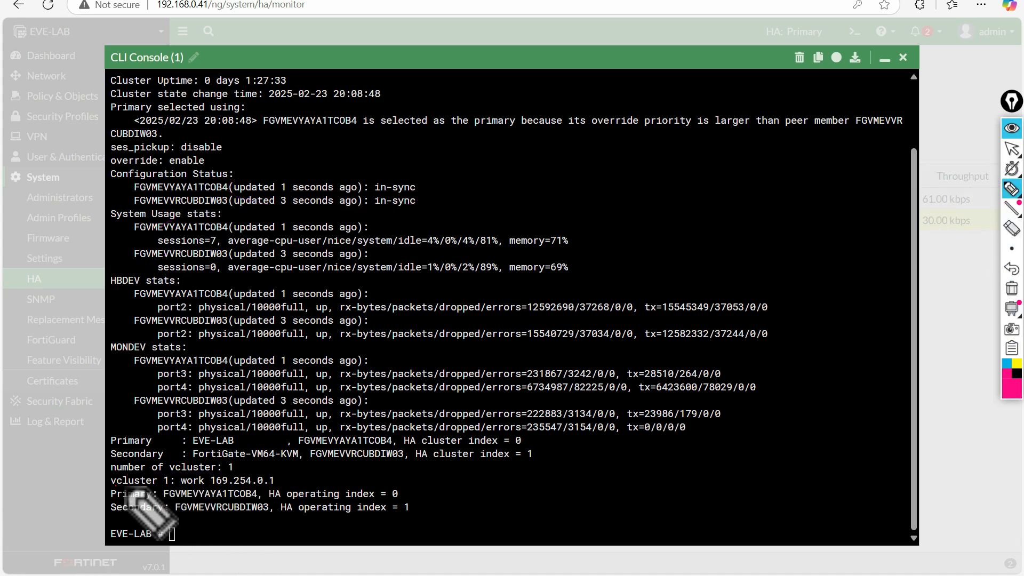
- Underline the 'vcluster 1: work 169.254.0.1' line, list 'get system ha ?' options, and close the console
mouse_move(112, 487)
left_mouse_down()
mouse_move(292, 483)
mouse_move(240, 473)
mouse_move(107, 477)
mouse_move(127, 485)
left_mouse_up()
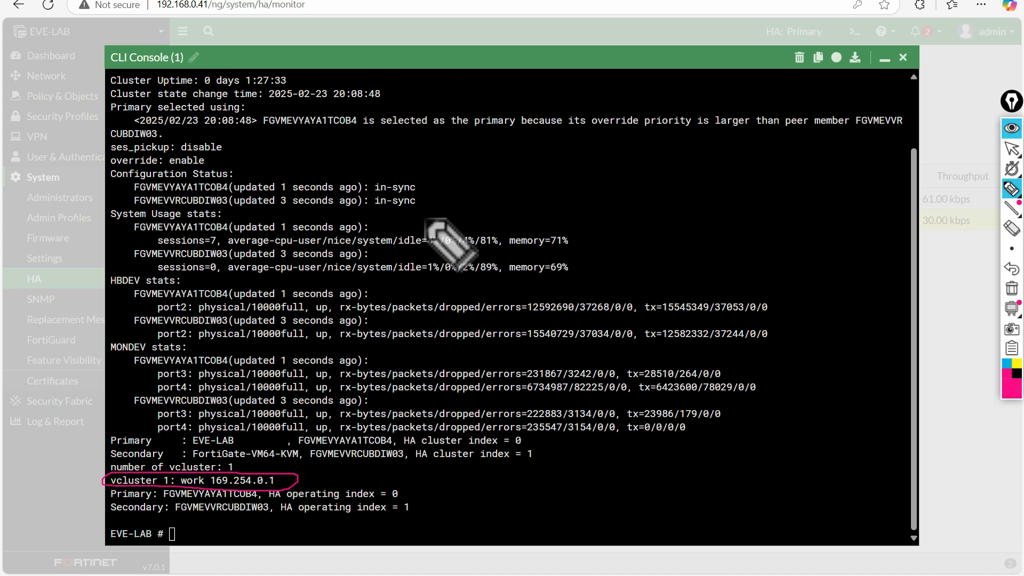
left_click(1011, 288)
left_click(1012, 150)
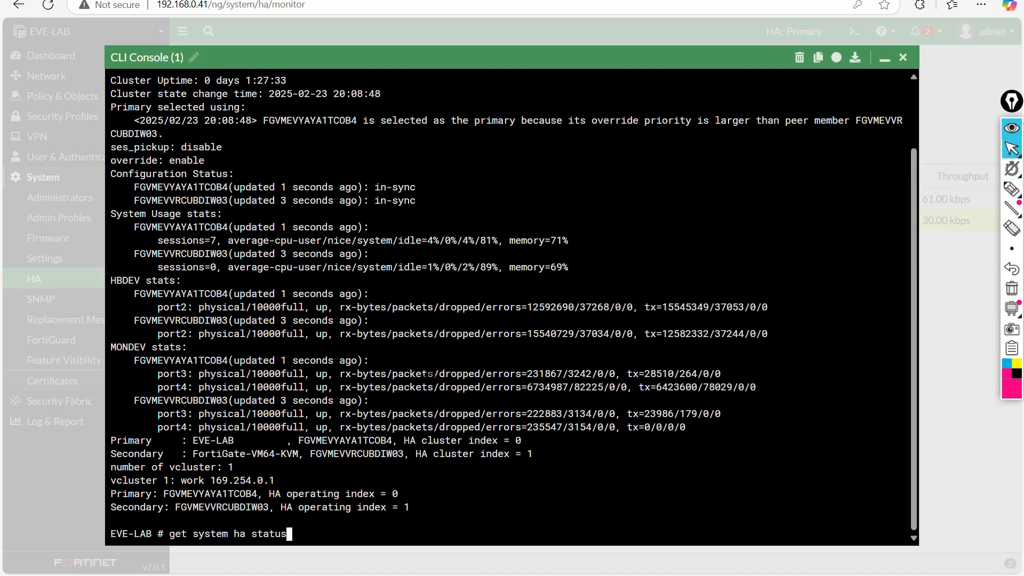
key("question")
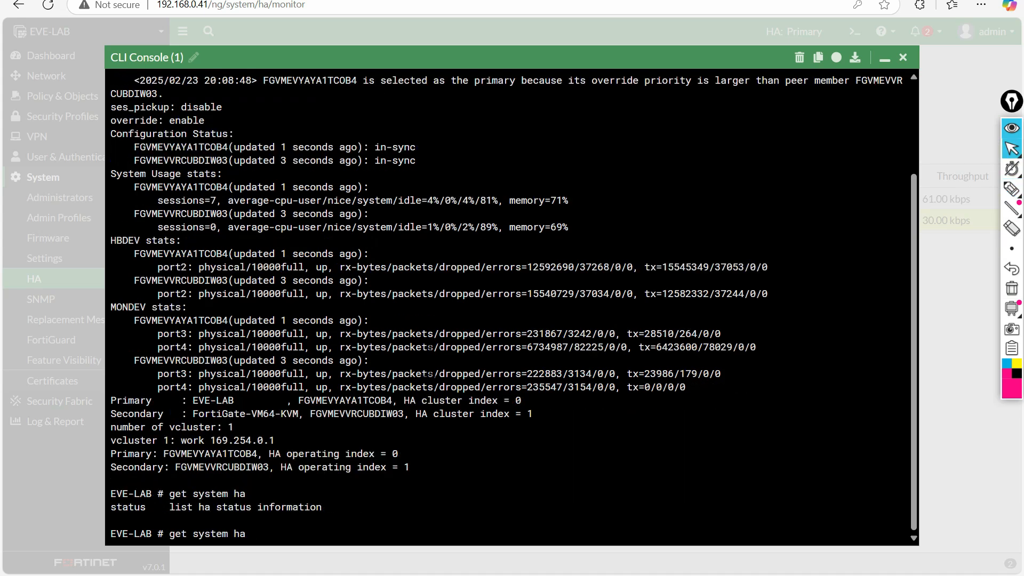
left_click(903, 57)
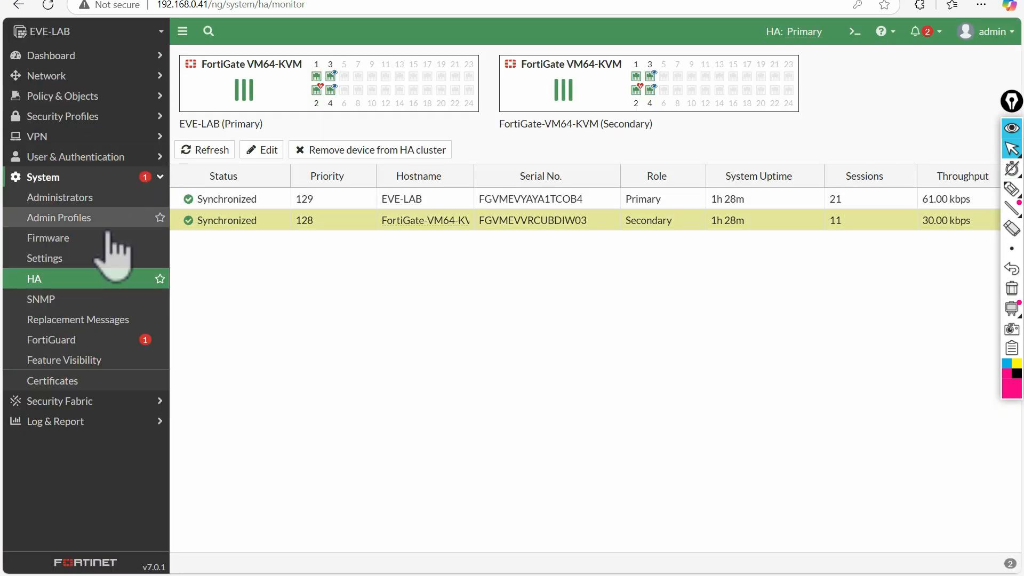
- Compare port3 192.168.30.1 and port4 10.10.10.1 on Network > Interfaces against the EVE-NG lab diagram
left_click(67, 78)
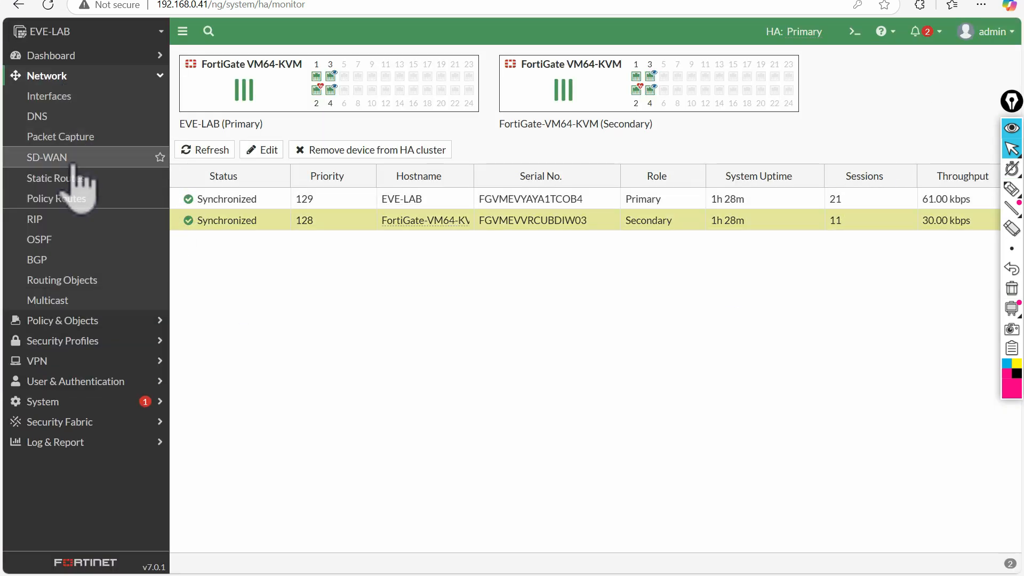
left_click(54, 97)
left_click(184, 1)
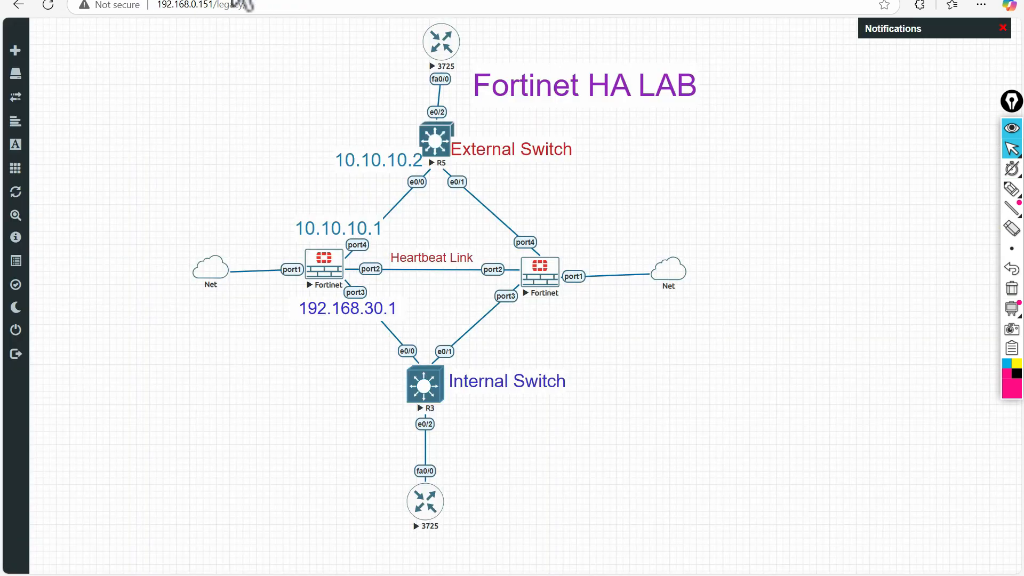
left_click(293, 4)
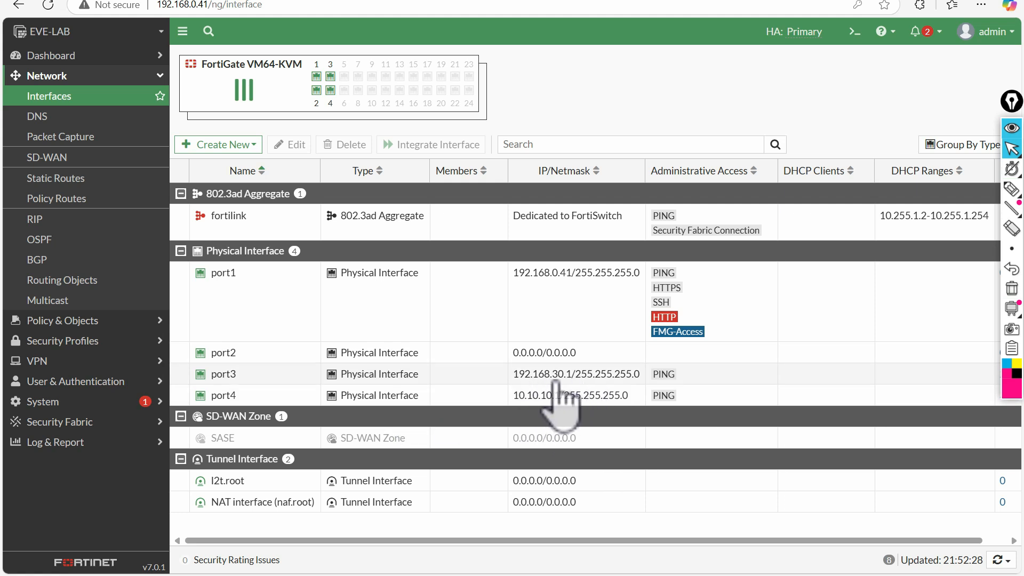
left_click(155, 2)
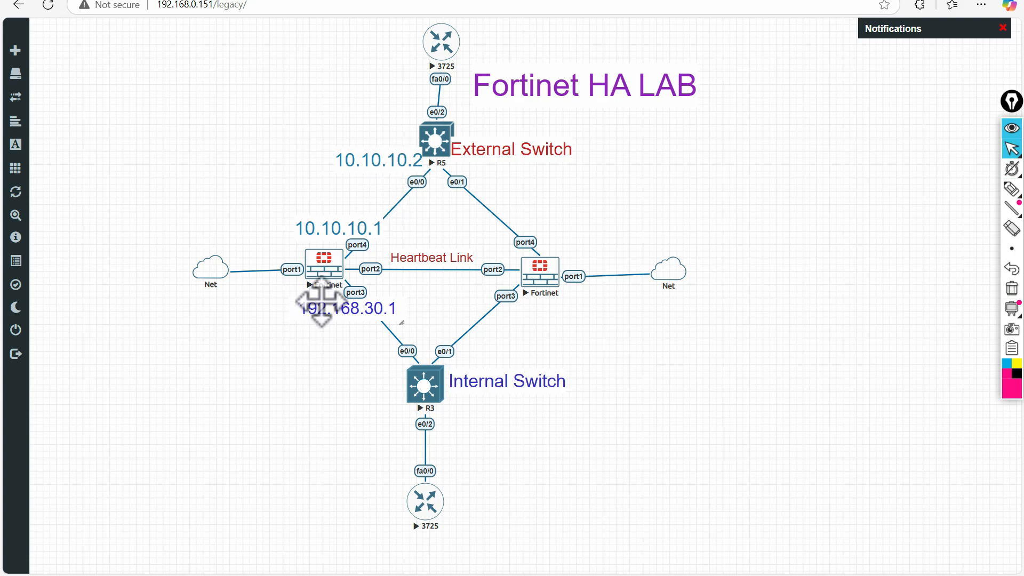
left_click(307, 3)
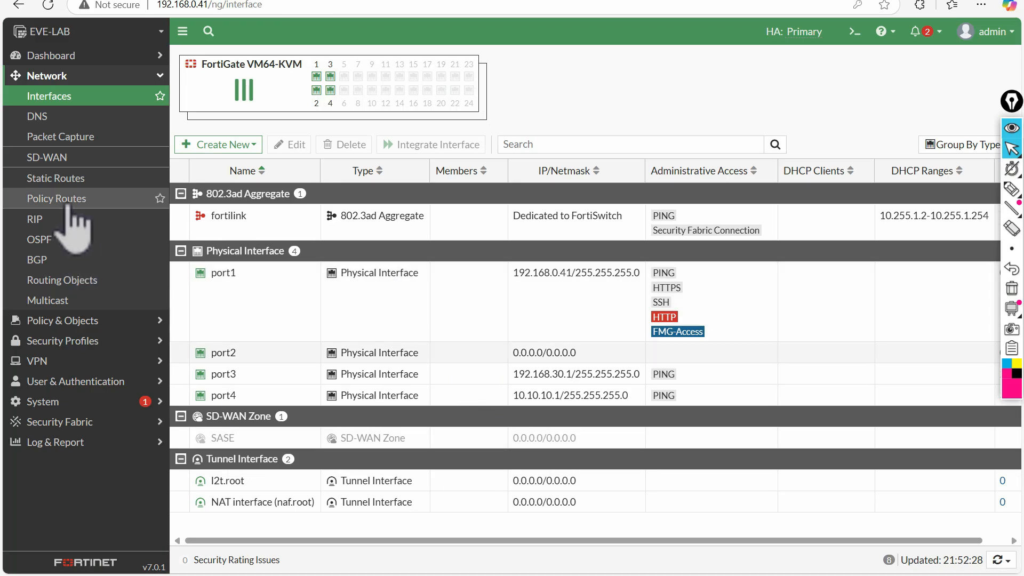
- Open Static Routes and trace the path from the bottom 3725 router through the Fortinet to External Switch
left_click(55, 178)
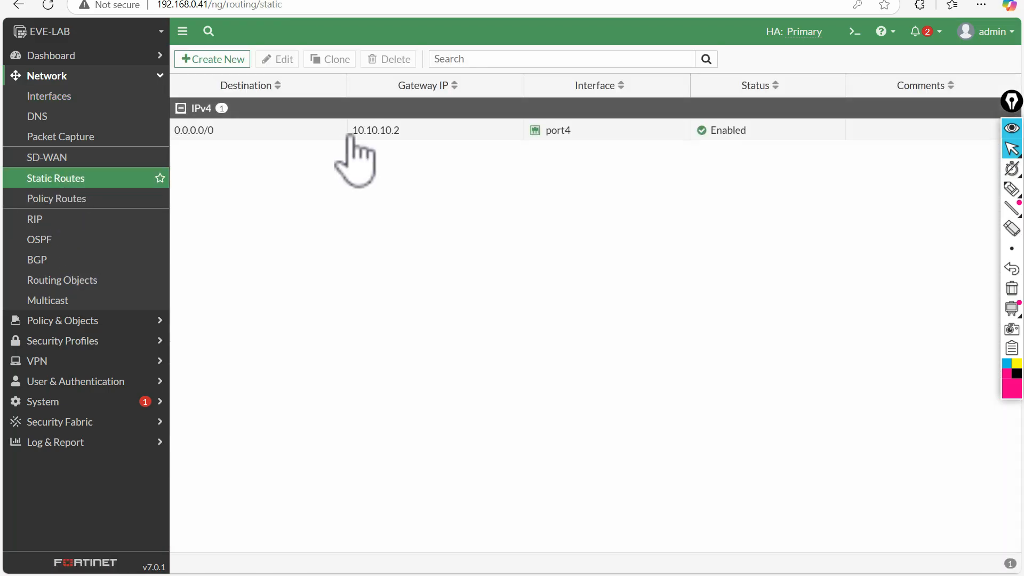
left_click(205, 1)
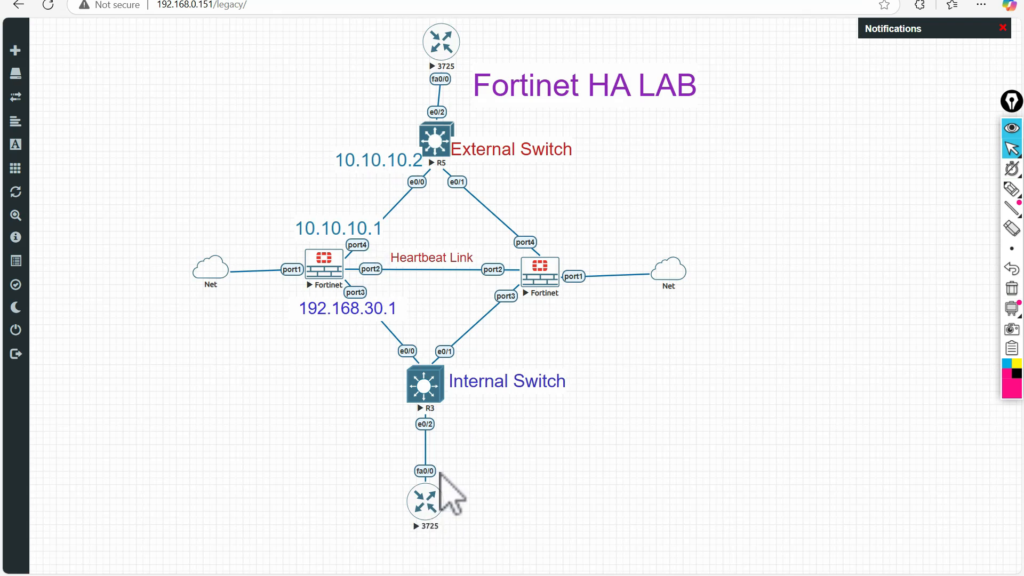
left_click(1012, 189)
mouse_move(456, 462)
left_mouse_down()
mouse_move(405, 473)
mouse_move(477, 459)
mouse_move(448, 453)
left_mouse_up()
mouse_move(400, 502)
left_mouse_down()
mouse_move(331, 444)
mouse_move(244, 290)
mouse_move(265, 302)
left_mouse_up()
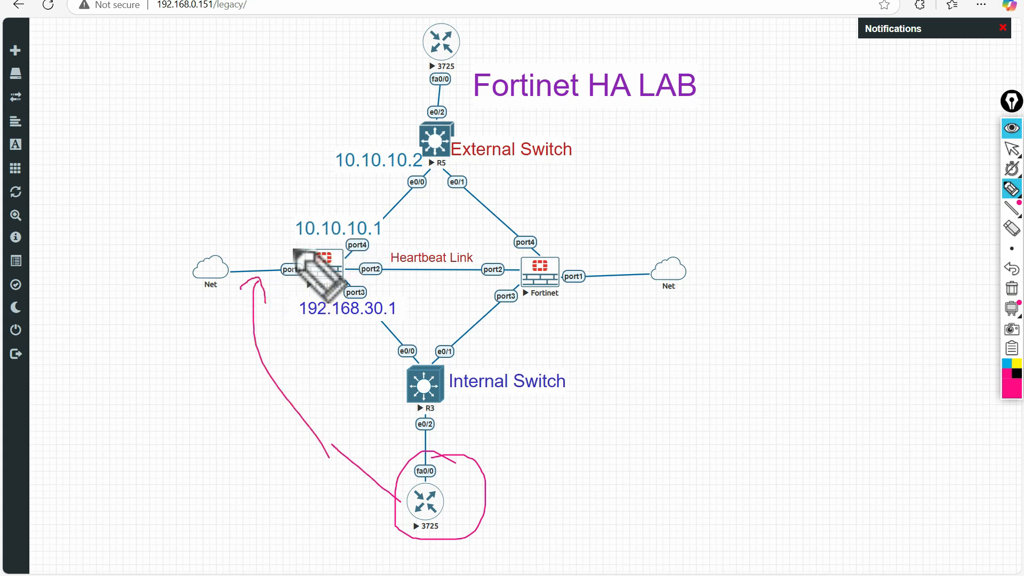
mouse_move(286, 251)
left_mouse_down()
mouse_move(405, 118)
mouse_move(399, 106)
mouse_move(414, 117)
left_mouse_up()
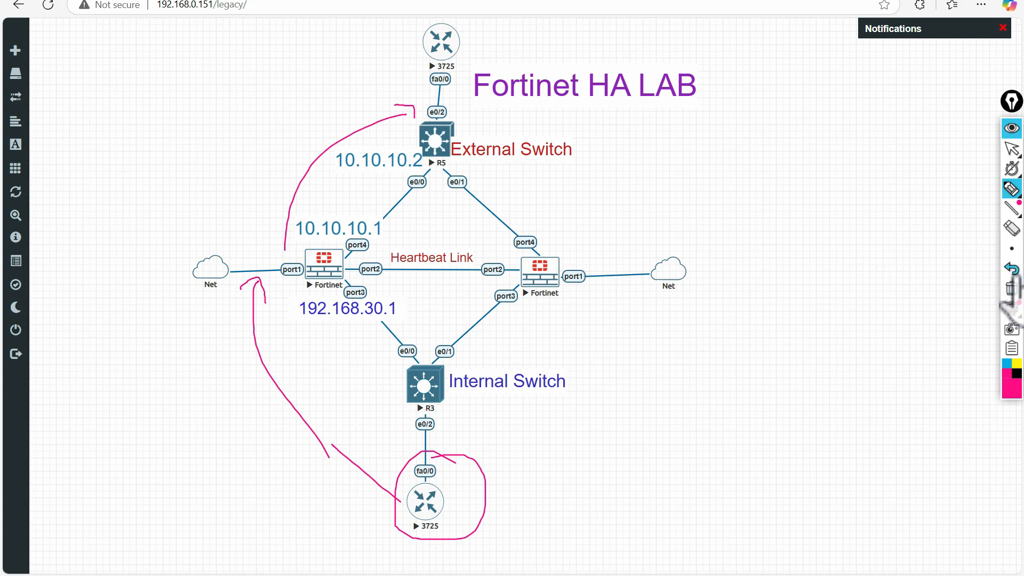
left_click(1012, 150)
- Mark the default route 0.0.0.0/0 via gateway 10.10.10.2 and compare it with the topology
left_click(419, 2)
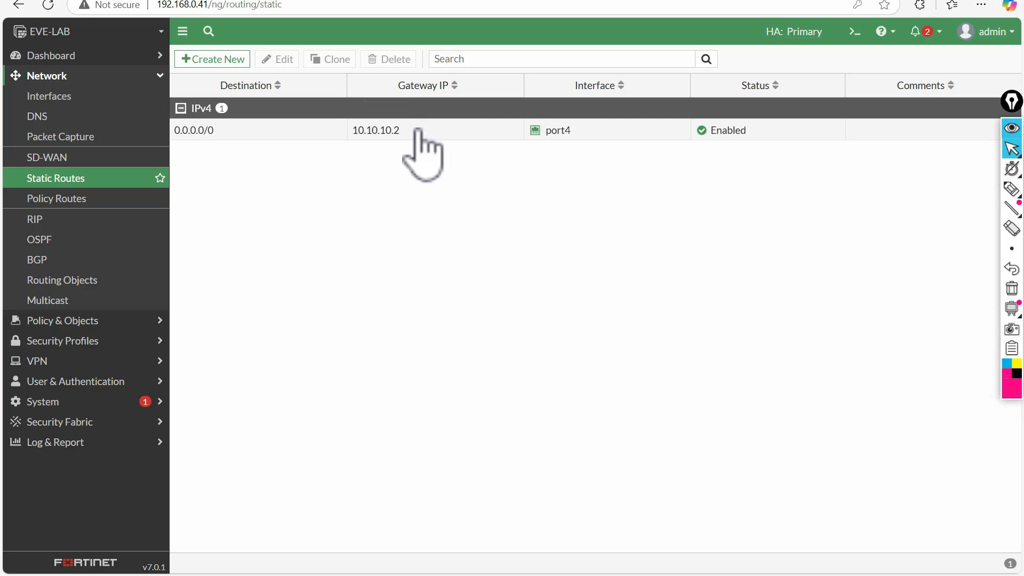
left_click(1011, 188)
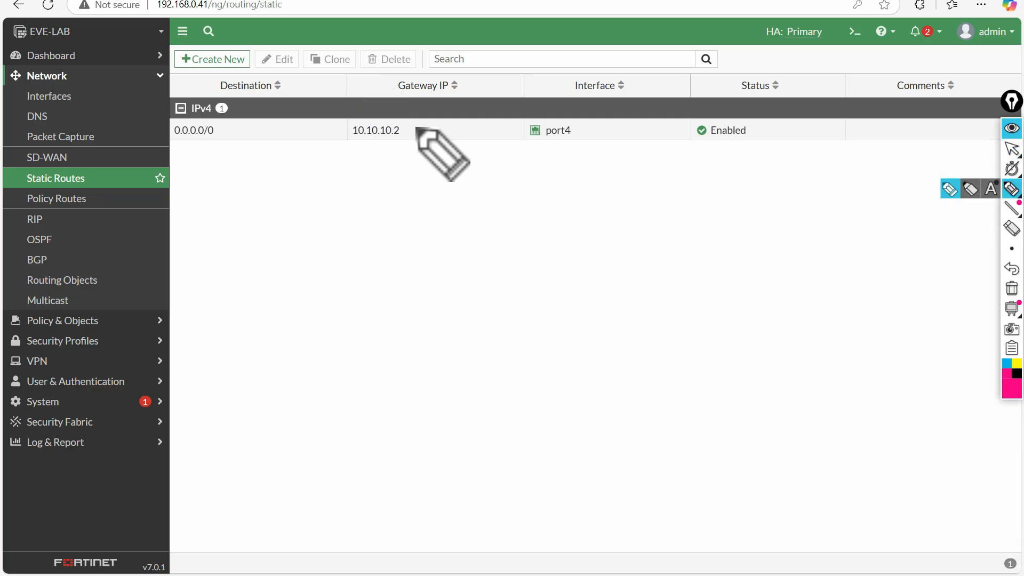
mouse_move(415, 126)
left_mouse_down()
mouse_move(394, 144)
mouse_move(397, 113)
left_mouse_up()
mouse_move(183, 119)
left_mouse_down()
mouse_move(176, 144)
mouse_move(183, 117)
mouse_move(212, 120)
left_mouse_up()
left_click_drag(482, 130, 403, 130)
mouse_move(1011, 248)
left_click(1010, 291)
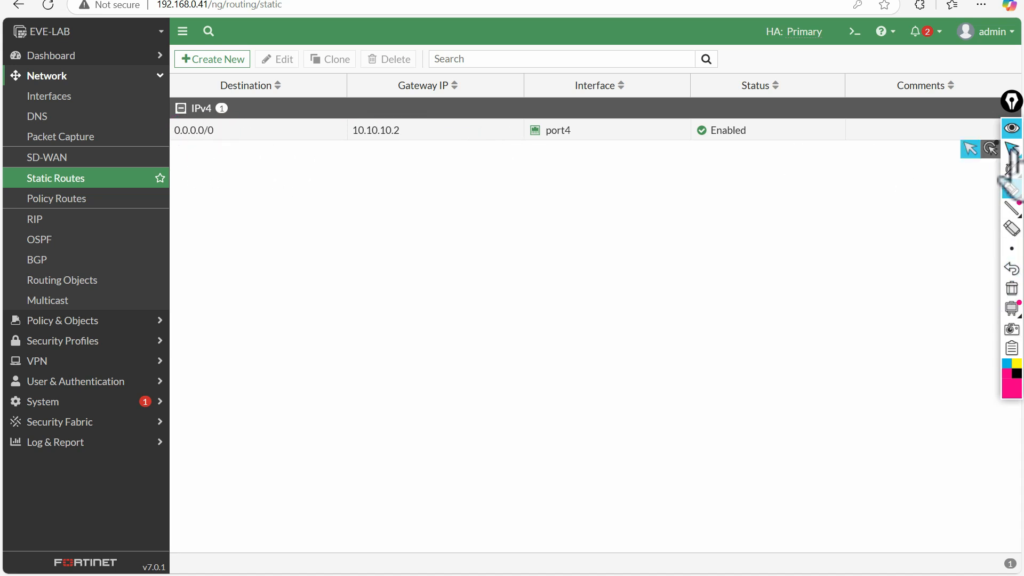
left_click(1005, 148)
left_click(103, 0)
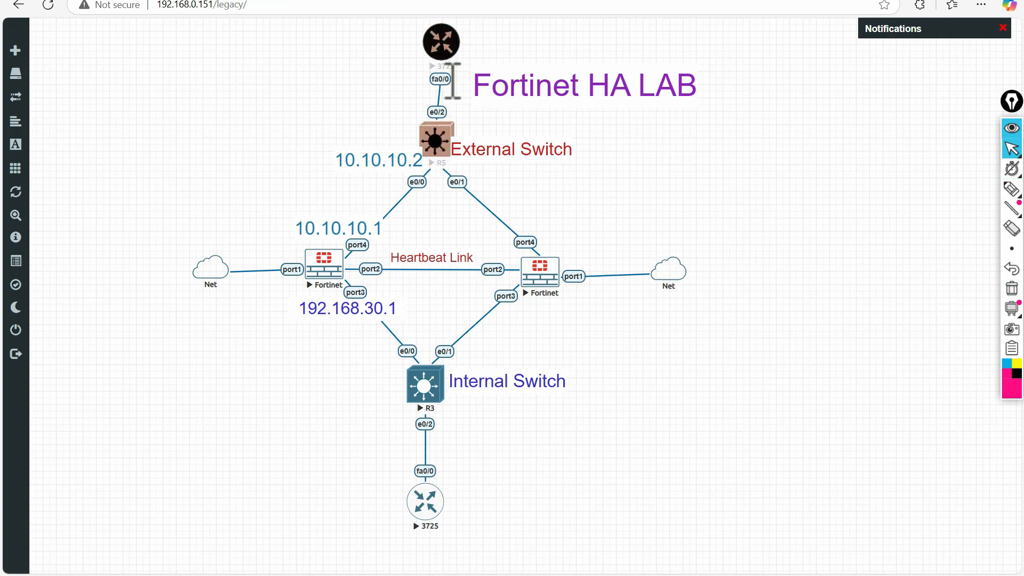
left_click(314, 0)
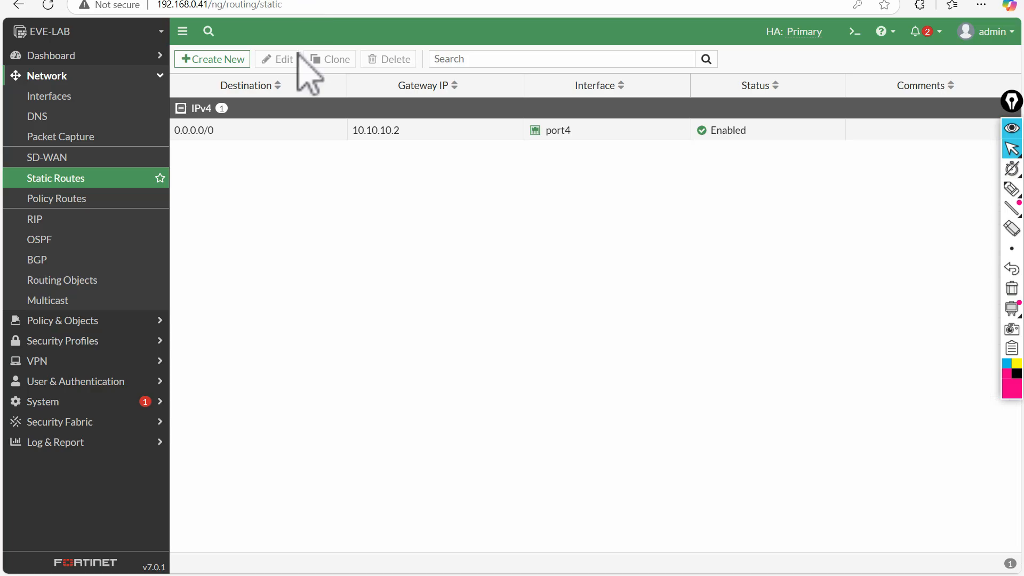
- Open the Firewall Policy list and sketch the LAN-to-WAN traffic path via 192.168.30.1 on the diagram
left_click(62, 320)
left_click(60, 116)
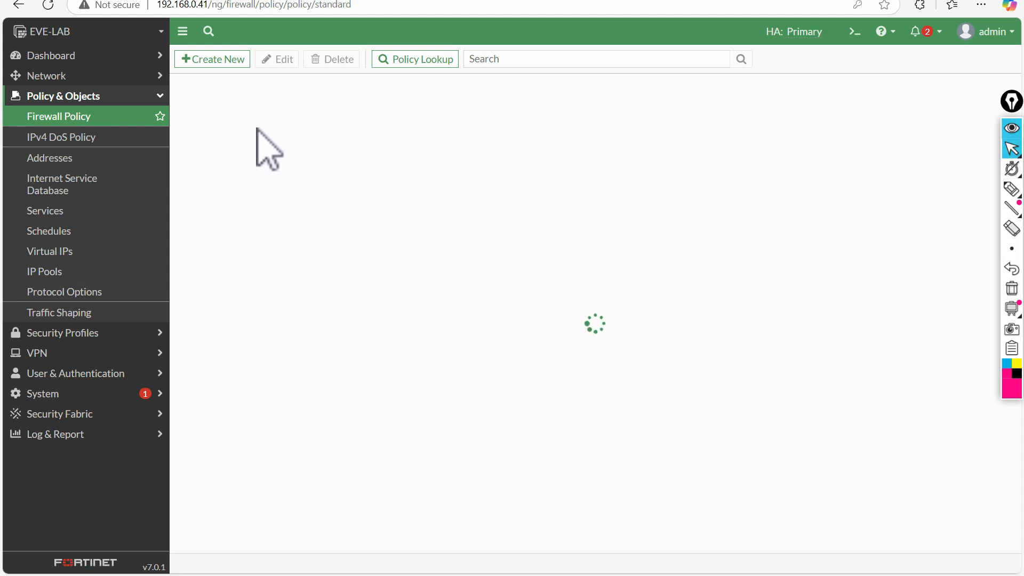
left_click(143, 0)
left_click(1012, 189)
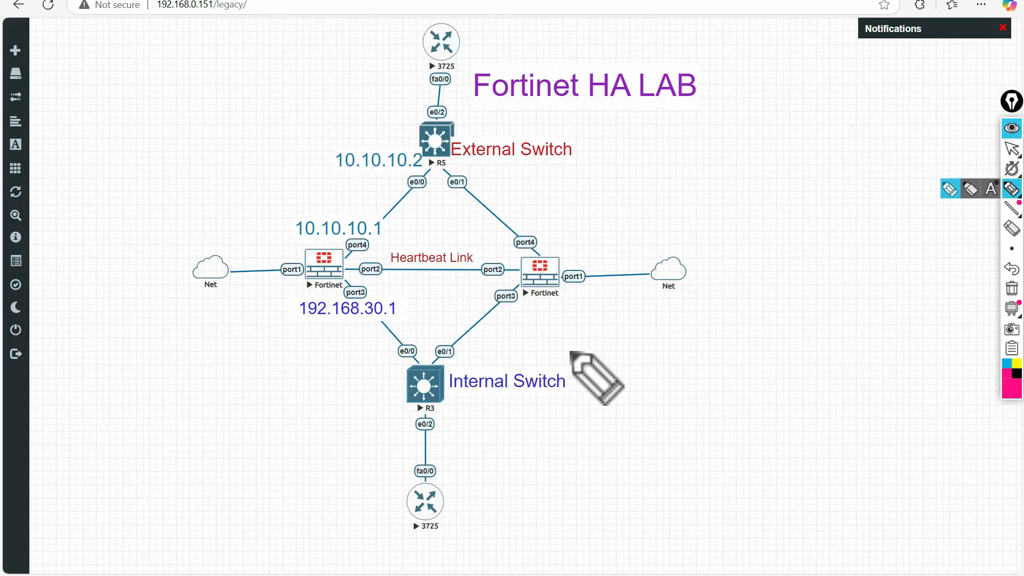
mouse_move(378, 509)
left_mouse_down()
mouse_move(373, 332)
mouse_move(362, 350)
left_mouse_up()
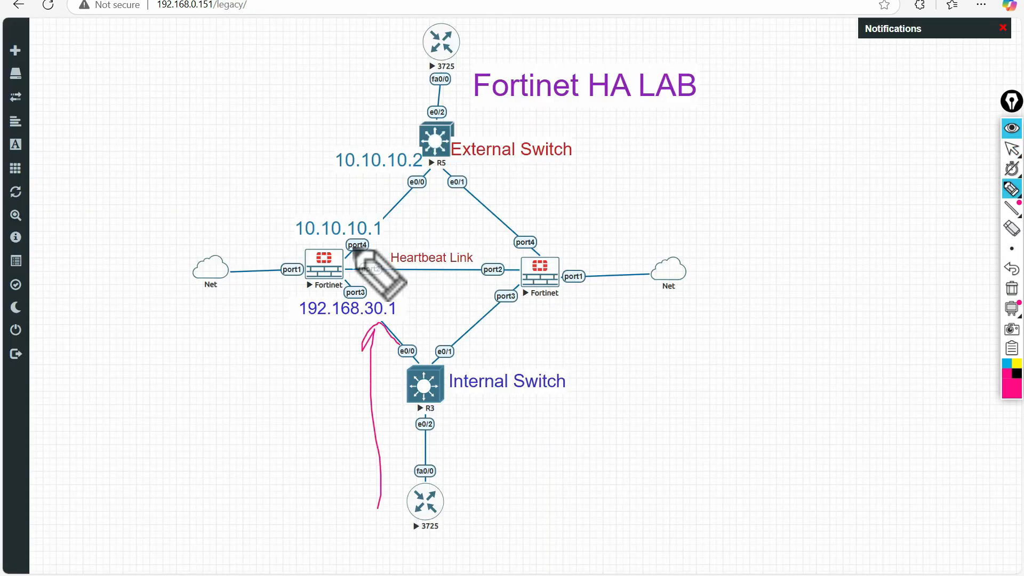
mouse_move(281, 197)
left_mouse_down()
mouse_move(368, 123)
mouse_move(363, 144)
left_mouse_up()
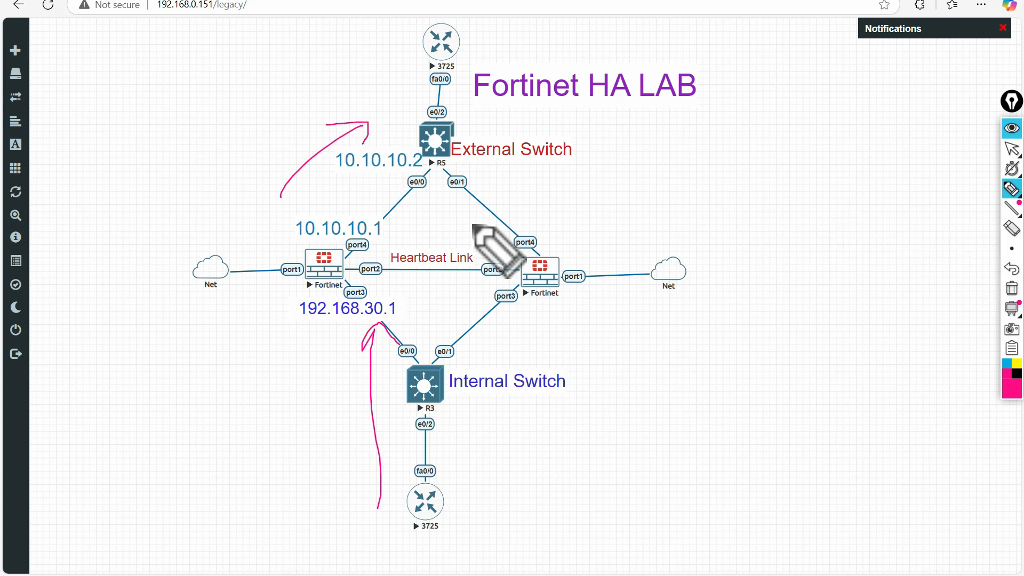
left_click_drag(181, 182, 182, 216)
left_click_drag(179, 200, 172, 197)
left_click_drag(200, 196, 215, 201)
left_click_drag(219, 183, 217, 195)
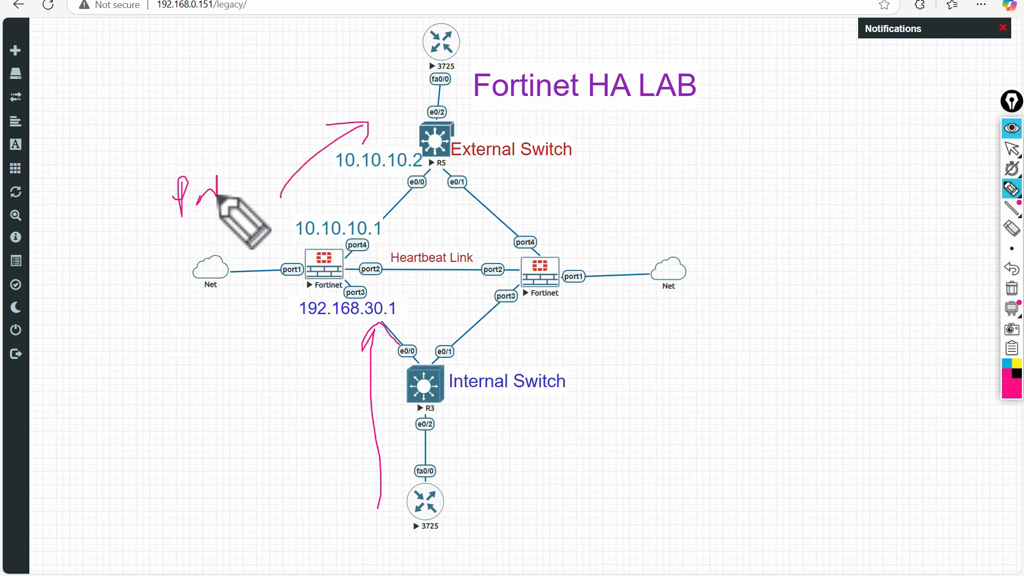
left_click(1013, 288)
left_click(1012, 149)
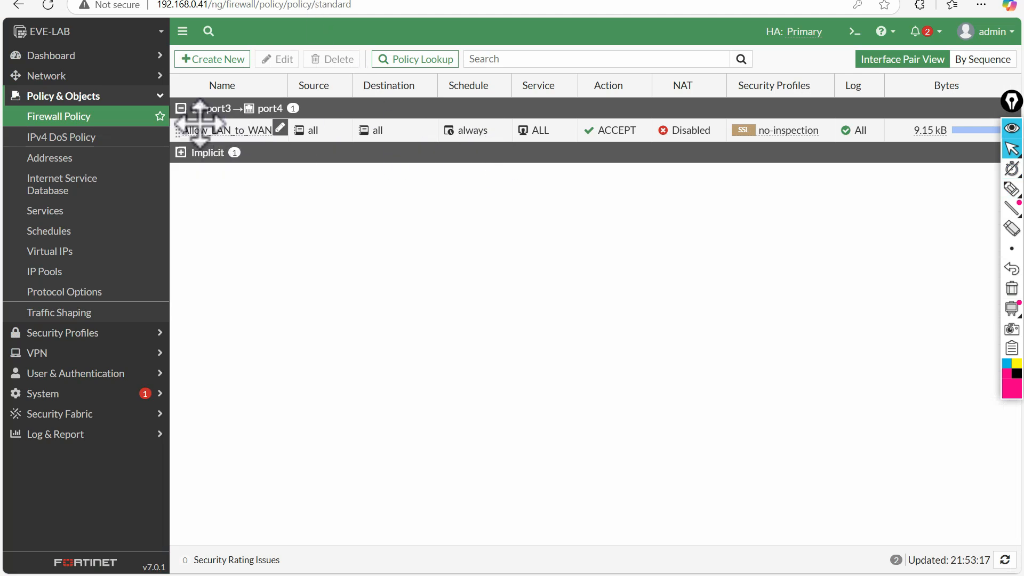
- Clear the Allow_LAN_to_WAN policy's counters and save the policy
left_click(199, 134)
double_click(200, 132)
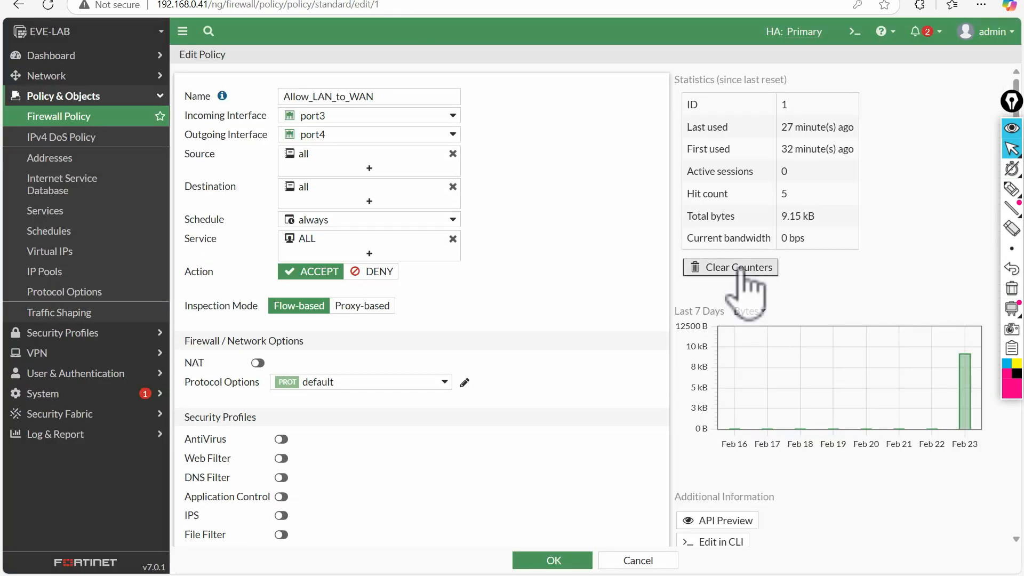
left_click(747, 206)
left_click(836, 560)
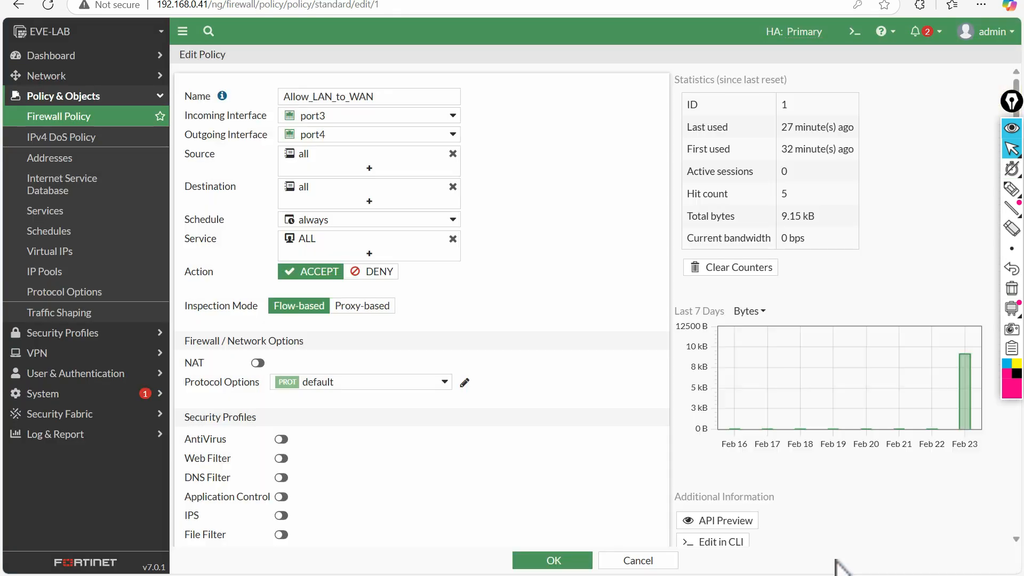
left_click(589, 560)
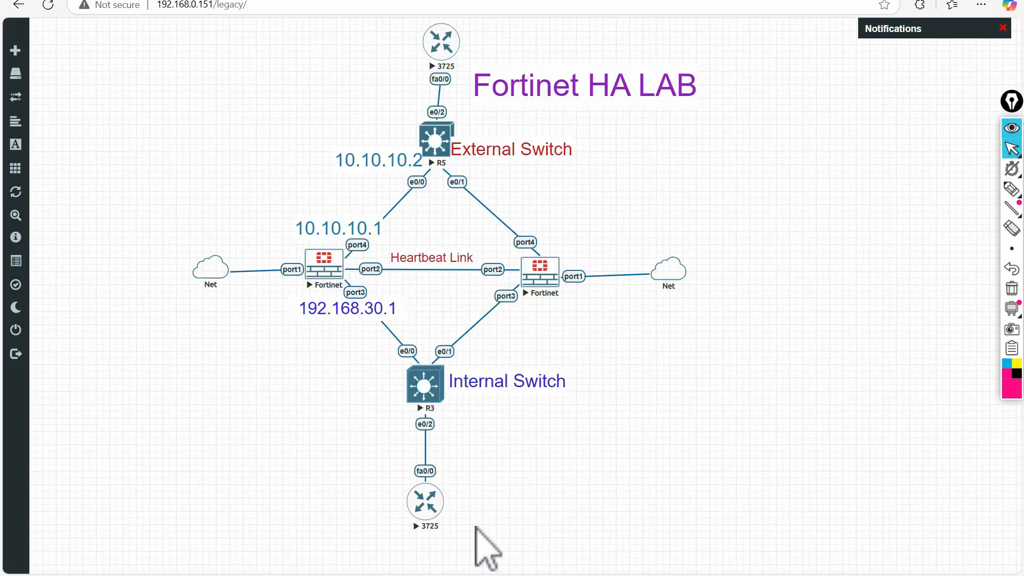
- Open the internal 3725 router's PuTTY console and set its font size to 12
left_click(427, 510)
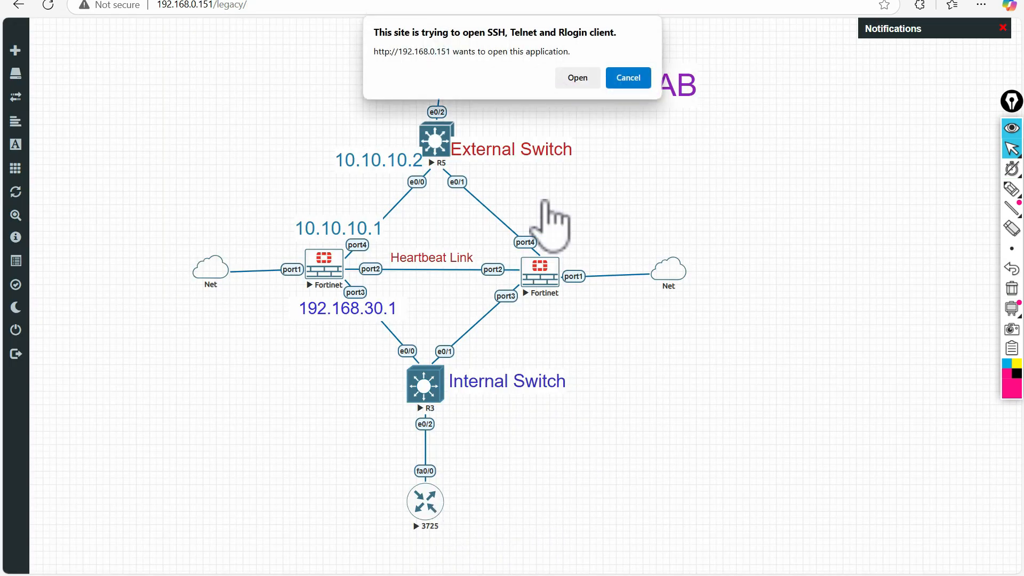
left_click(575, 77)
left_click_drag(320, 85, 540, 86)
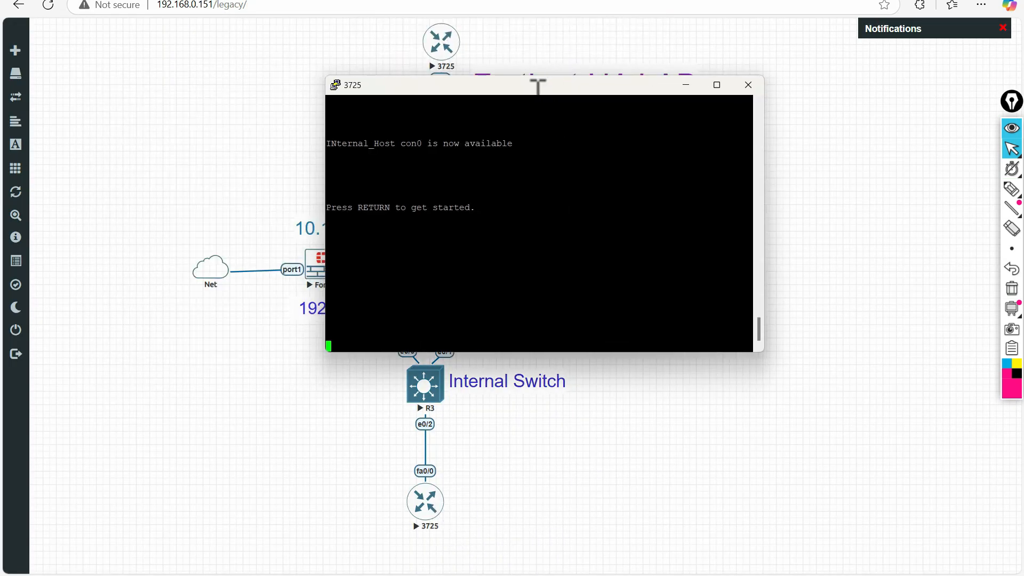
right_click(543, 86)
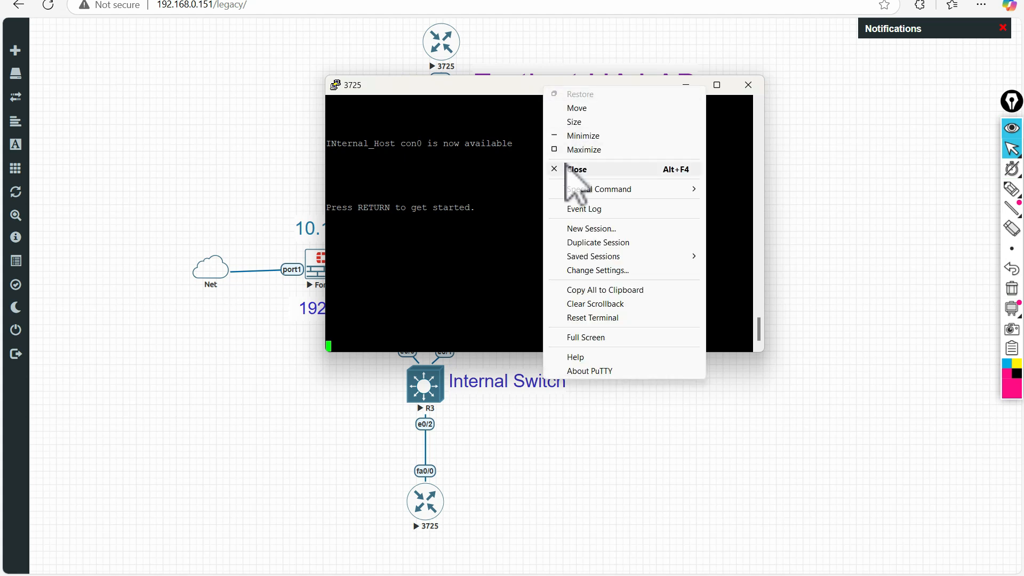
left_click(597, 270)
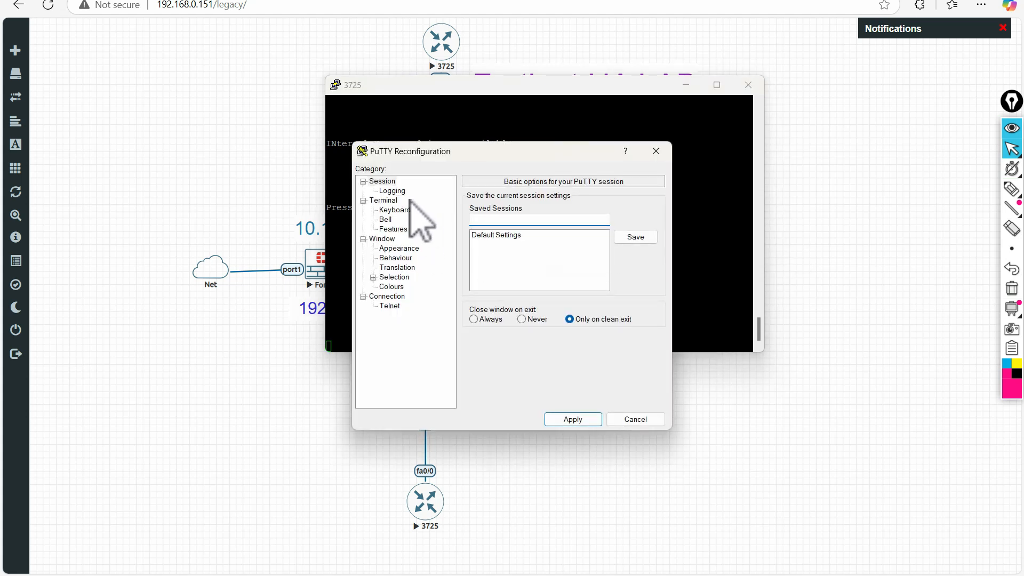
left_click(399, 248)
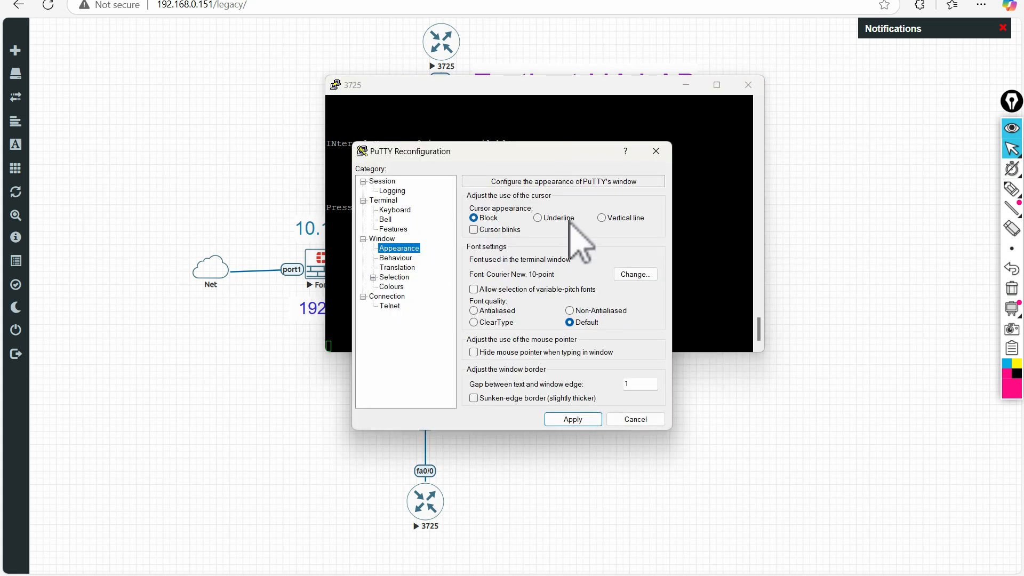
left_click(635, 274)
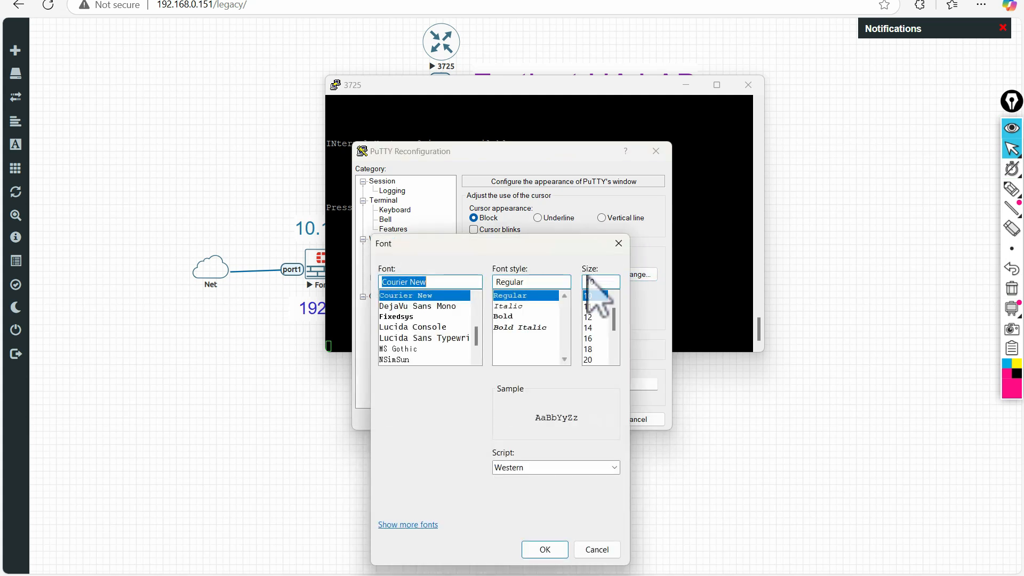
left_click(595, 317)
left_click(545, 550)
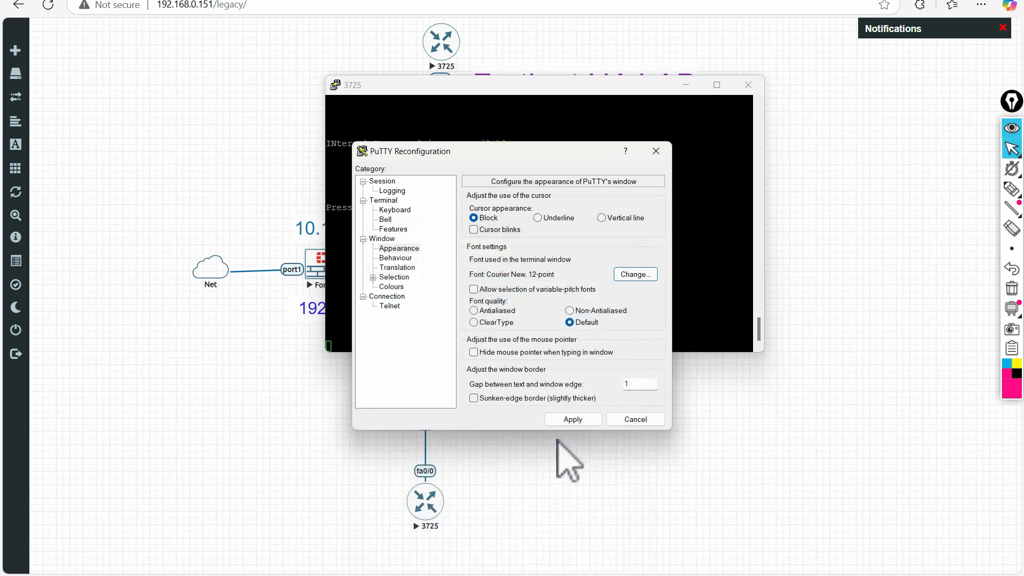
left_click(573, 419)
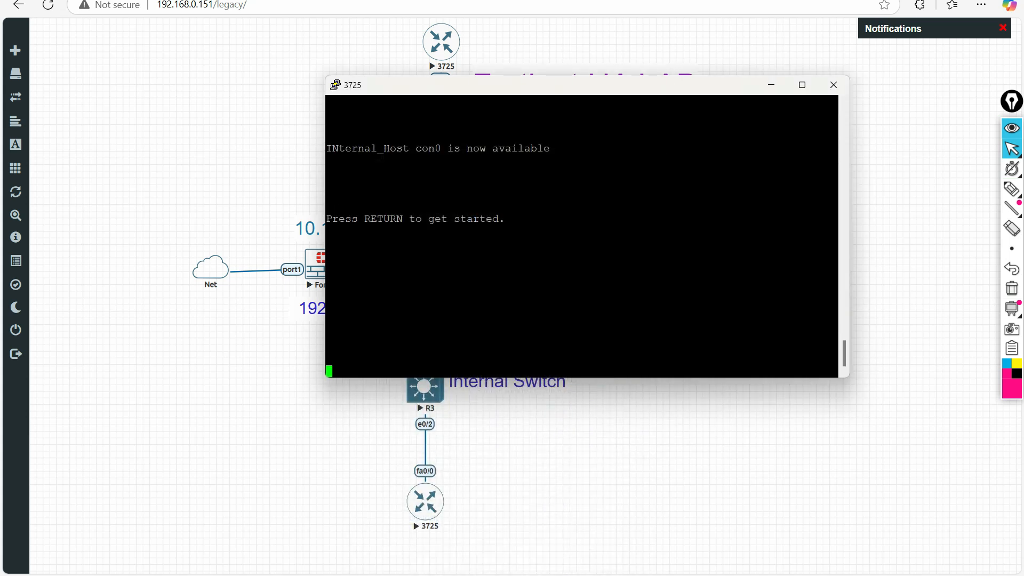
- Enter privileged mode with 'en' and ping 5.5.5.5 from the internal host
key("Return")
key("Return")
key("Return")
key("Return")
key("Return")
key("Return")
key("Return")
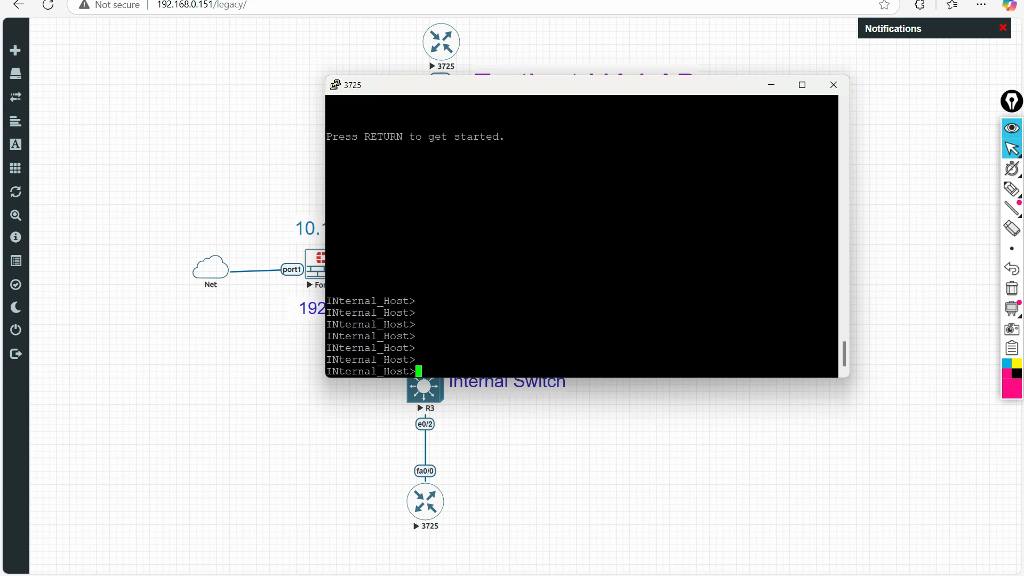
type("en")
key("Return")
key("Return")
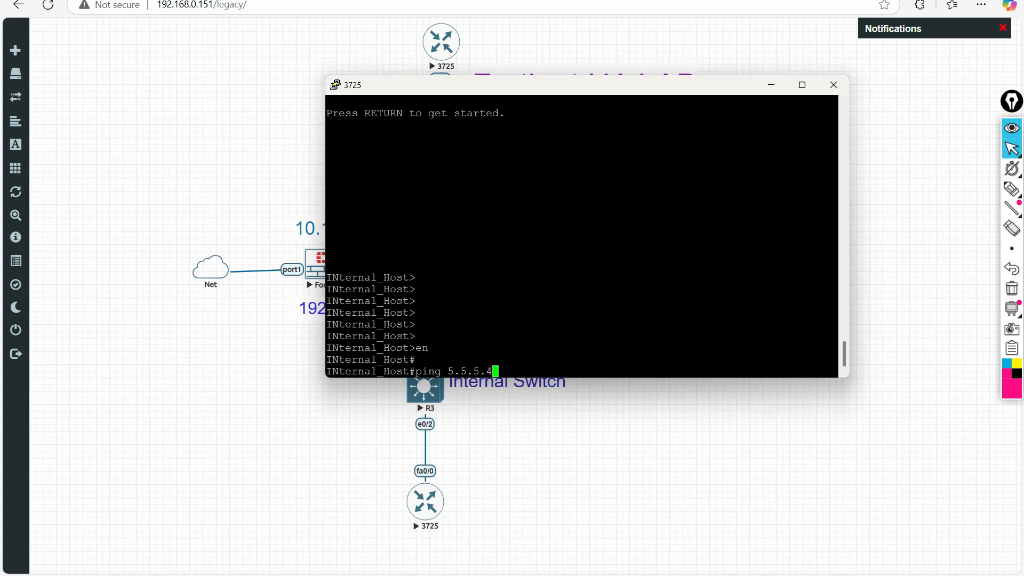
type("ping 5.5.5.5")
key("Return")
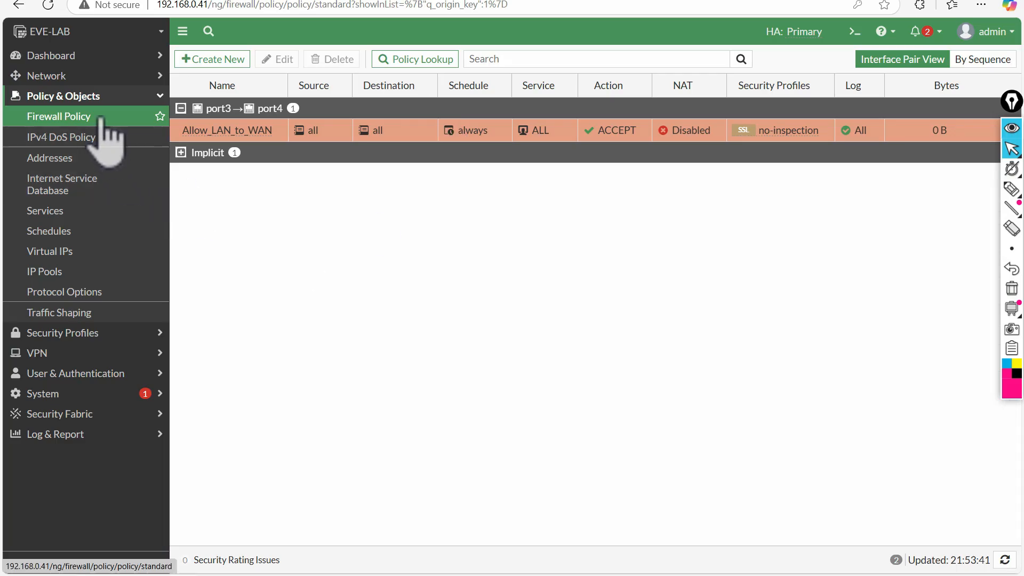
- Refresh the policy list and circle Allow_LAN_to_WAN's 1.00 kB byte count
left_click(101, 119)
left_click(1010, 188)
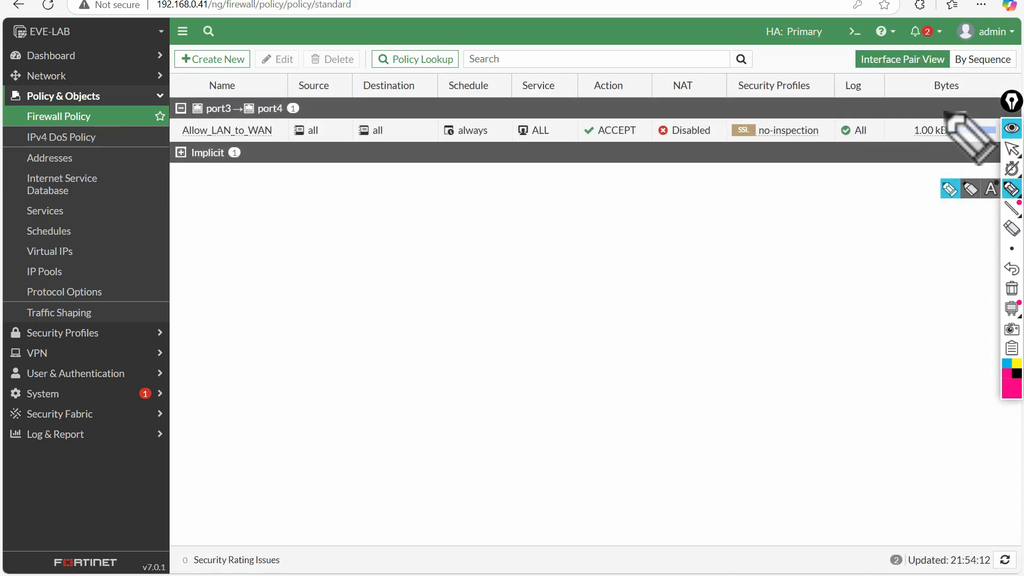
mouse_move(944, 108)
left_mouse_down()
mouse_move(901, 145)
mouse_move(943, 104)
left_mouse_up()
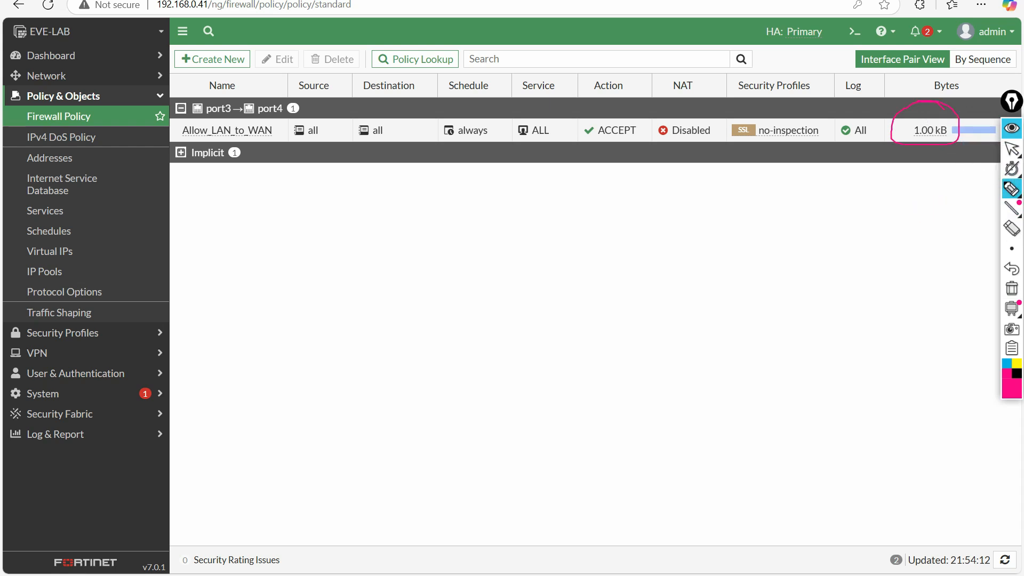
left_click(1012, 148)
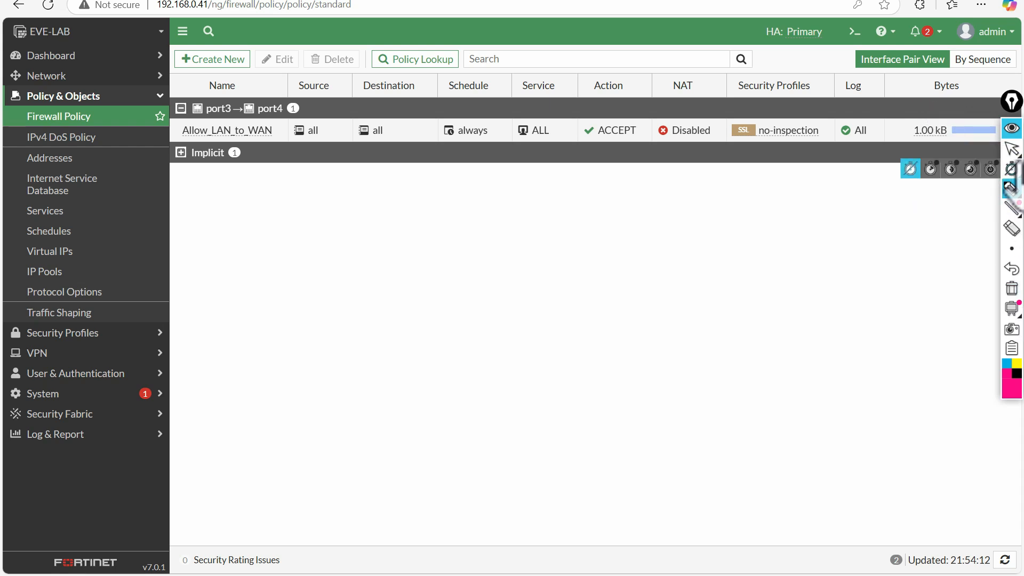
left_click(201, 1)
- In the internal host's terminal, telnet to the external router at 5.5.5.5
mouse_move(629, 567)
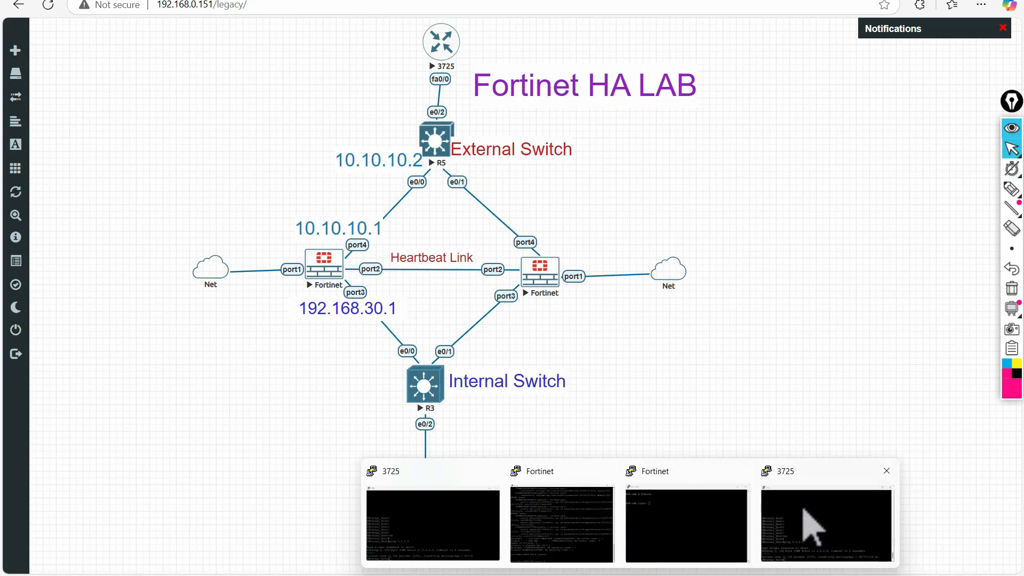
left_click(811, 521)
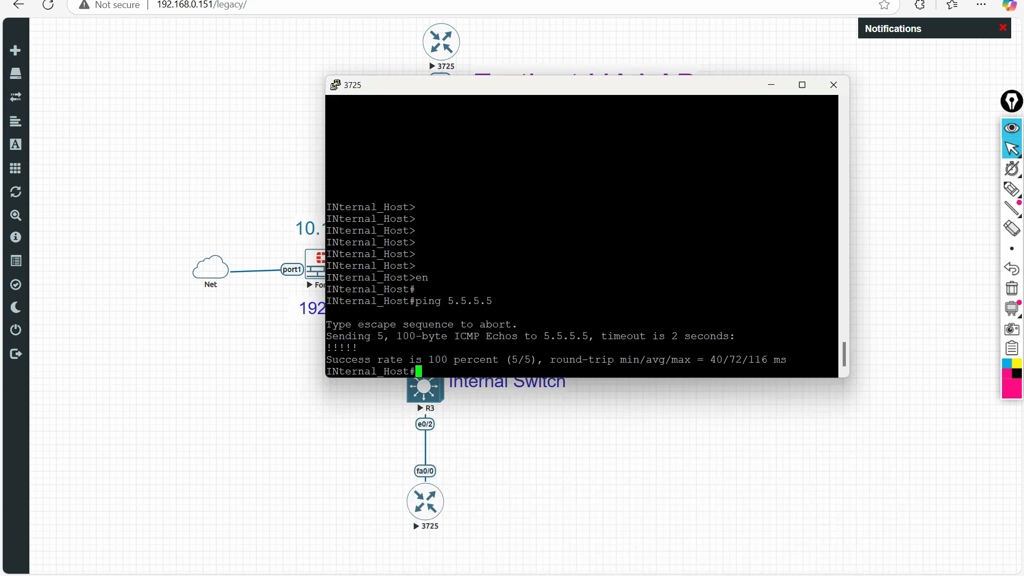
type("te")
key("Tab")
type("l")
key("Tab")
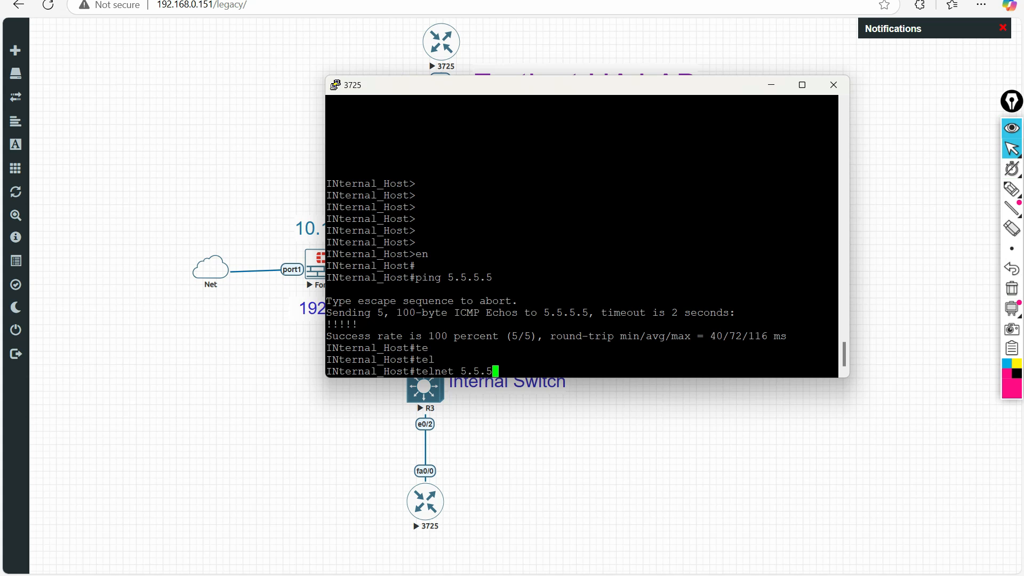
type("5.5.5.5")
key("Return")
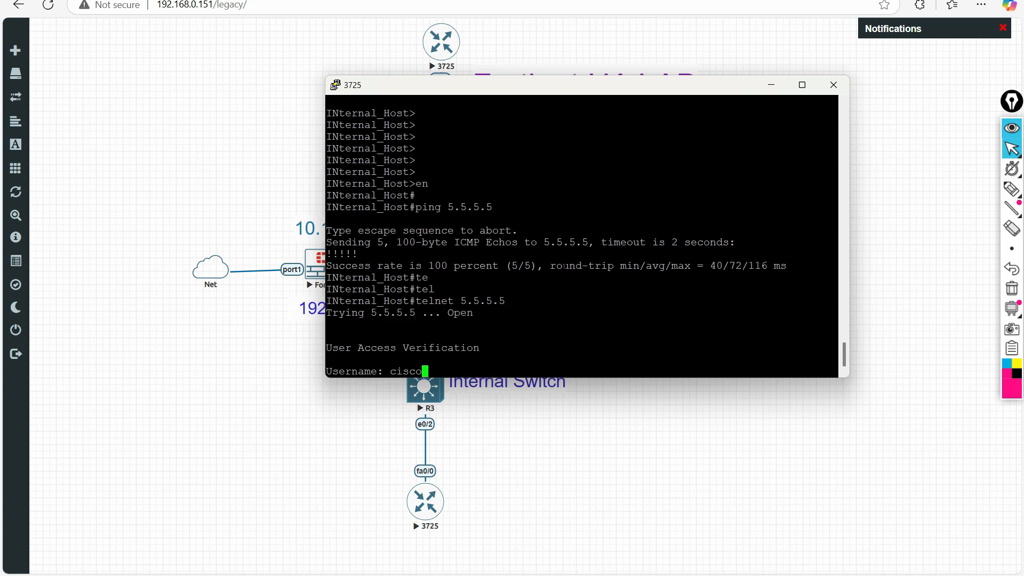
- Log in with the router's username and password, then run 'who' to list users
type("cisco")
key("Return")
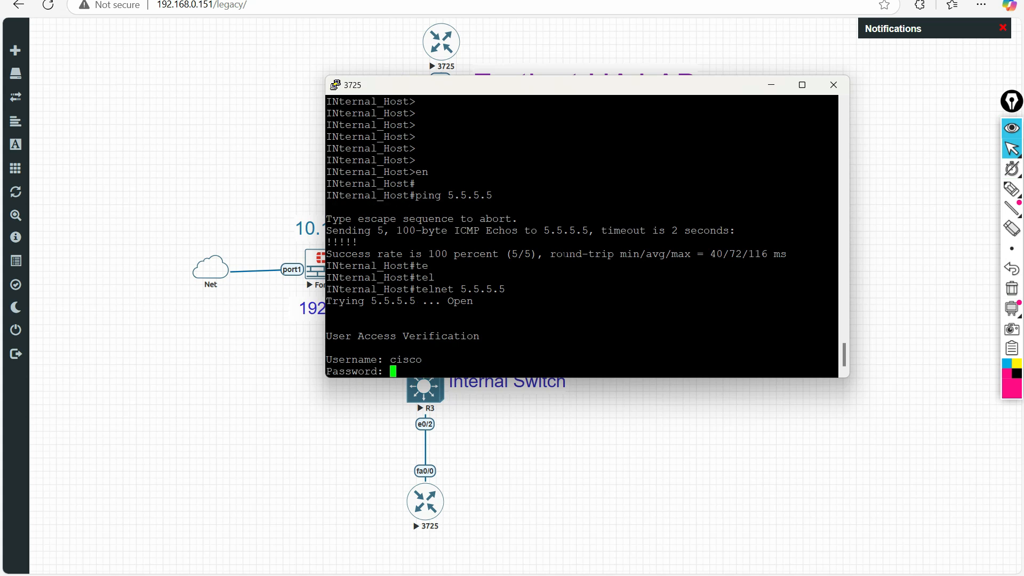
key("Return")
key("Return")
key("Return")
key("Return")
key("Return")
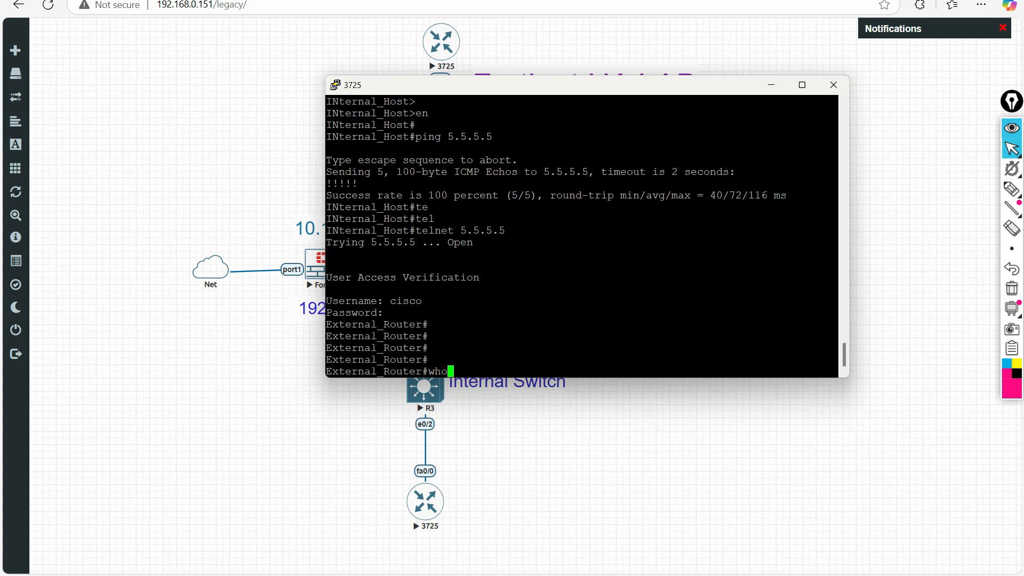
type("who")
key("Return")
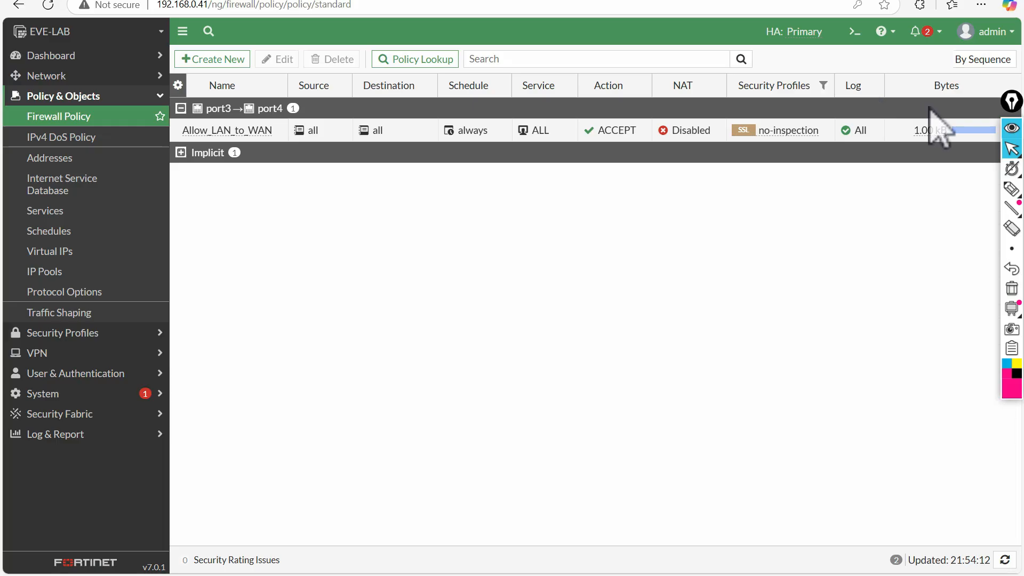
- Open the FortiGate CLI console and try tab-completing the abbreviated 'dig sy s' session command
left_click(855, 31)
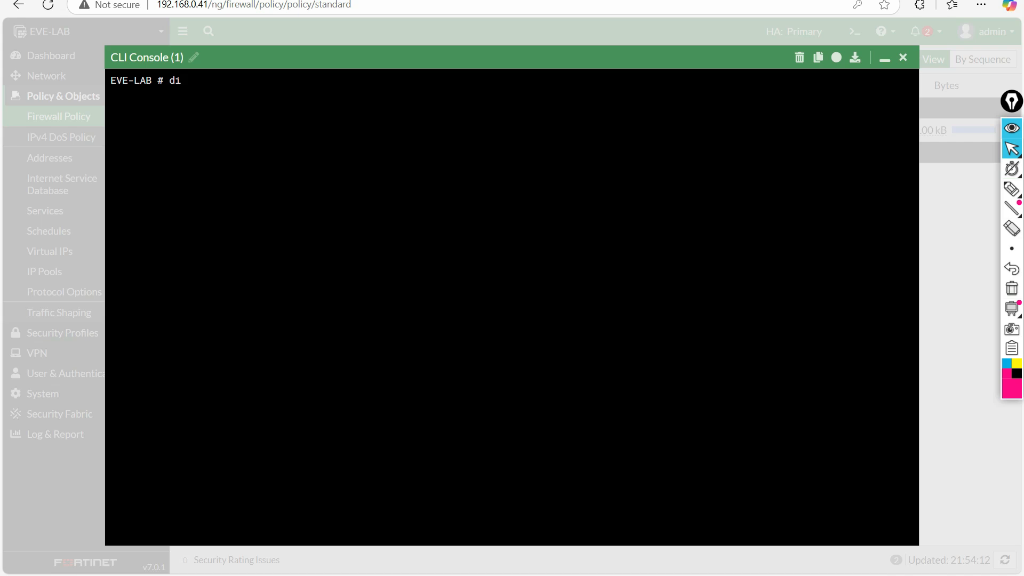
type("dig sy")
key("Tab")
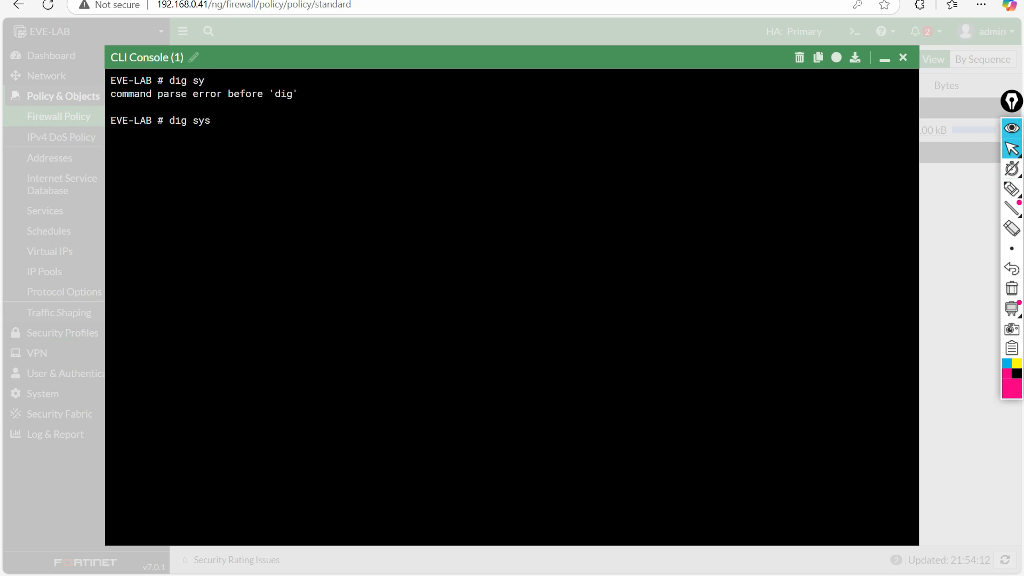
key("Tab")
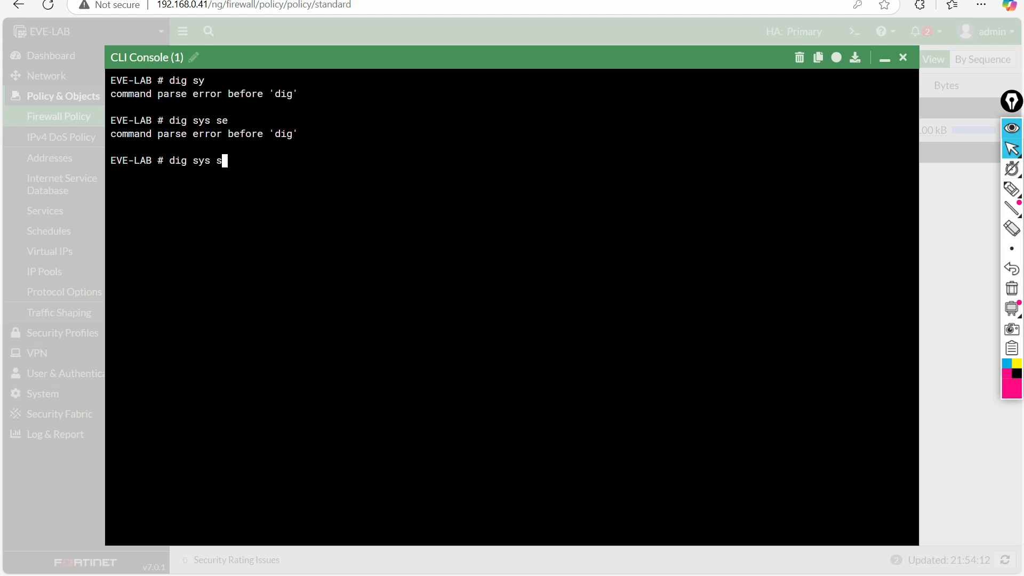
type("s")
key("Tab")
key("Tab")
key("Tab")
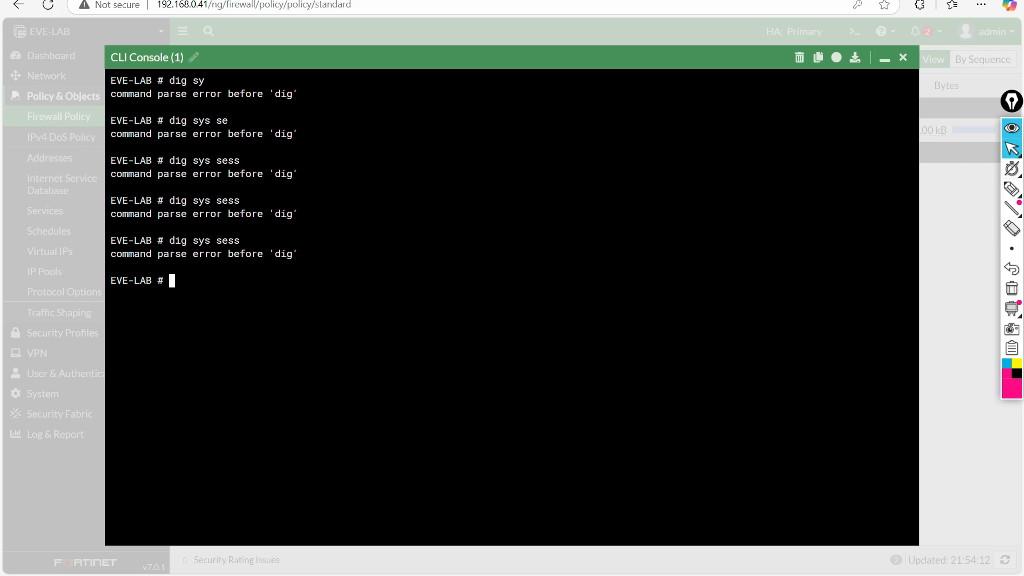
- Display the help listings for top-level commands, 'diagnose', and 'diagnose sys' subcommands
key("question")
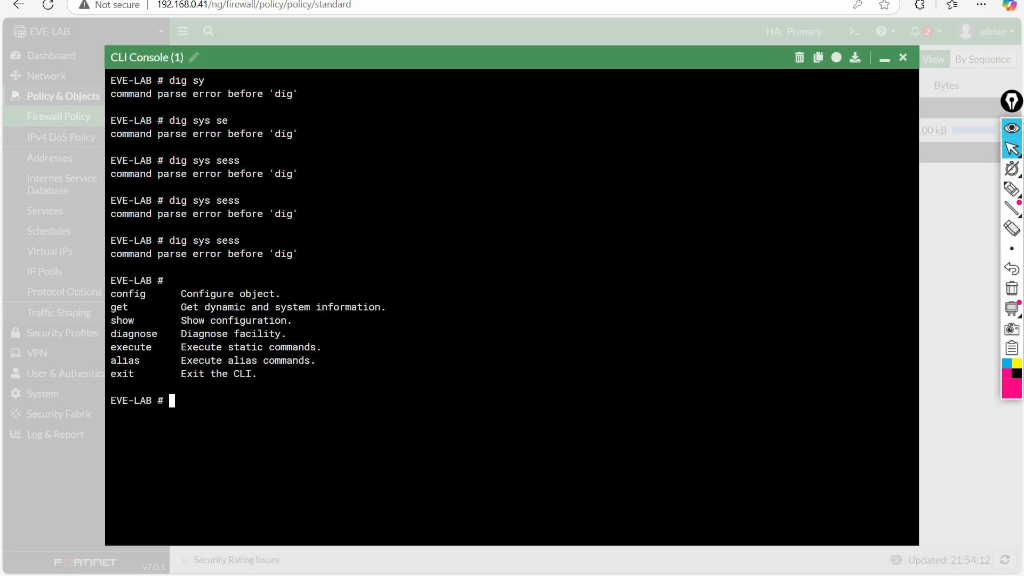
type("diagnose")
key("question")
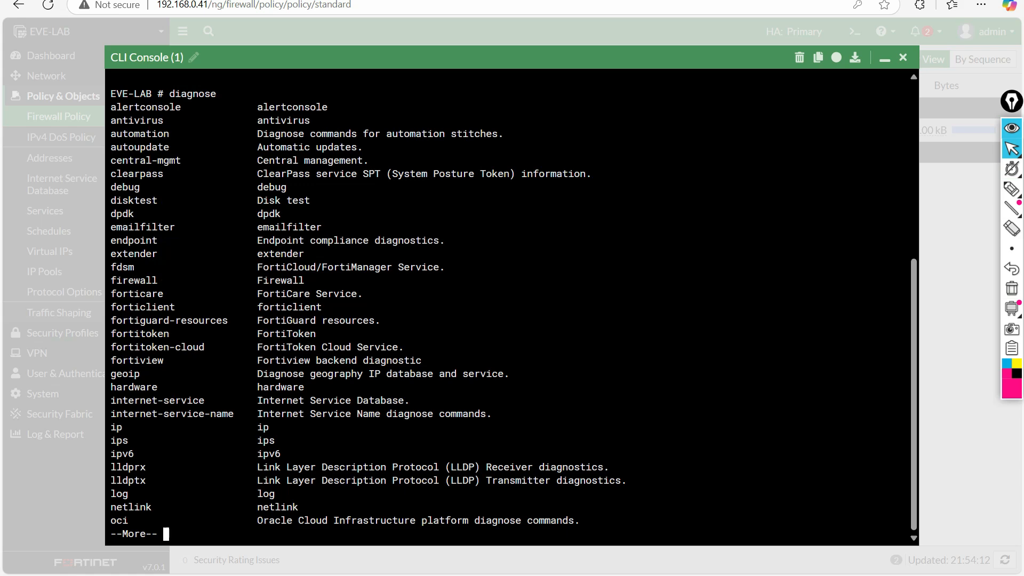
key("q")
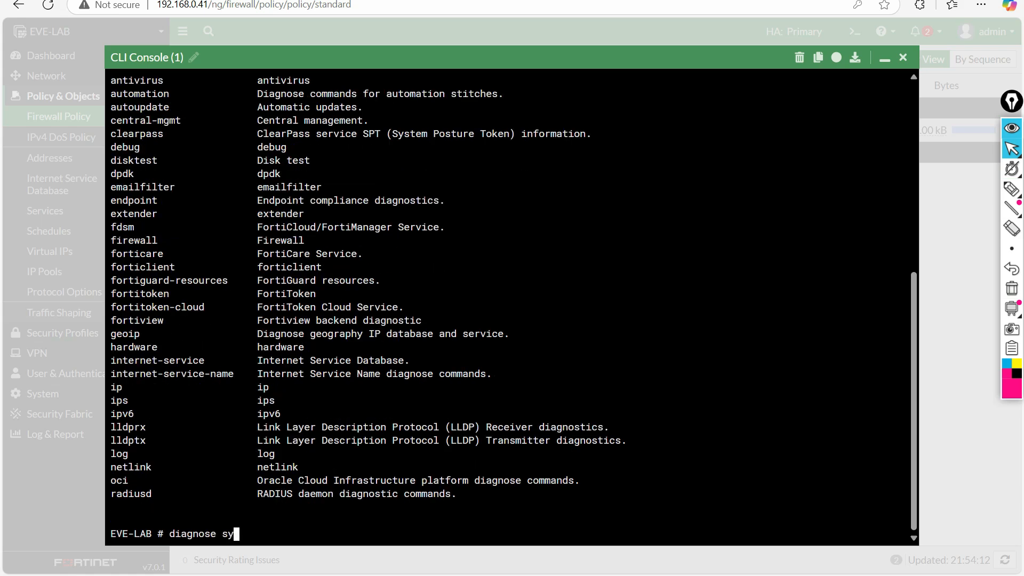
type("sys")
key("question")
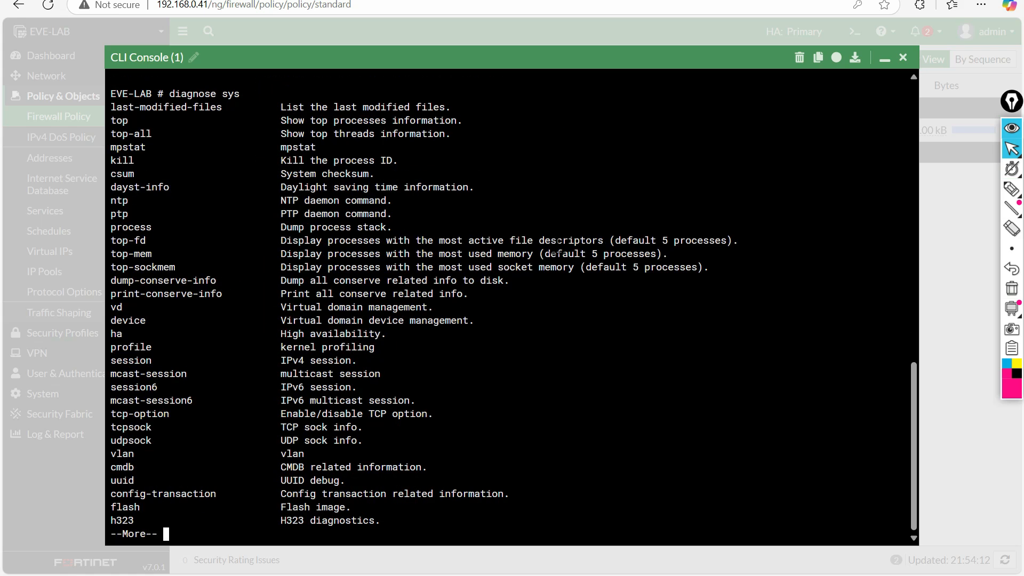
key("space")
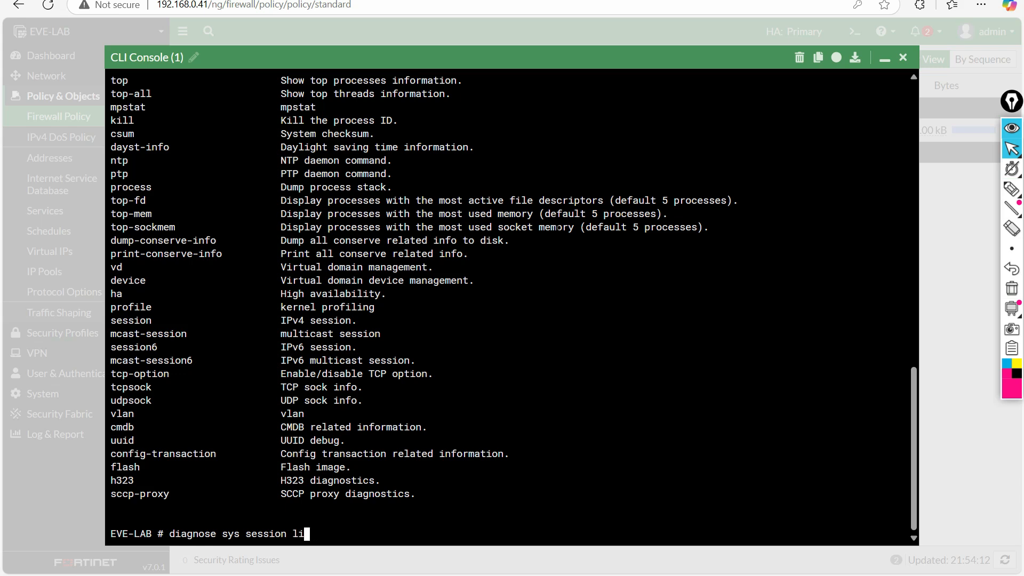
- Run the session list and mark the 169.254.0.1 to 169.254.0.2 session, then clear the marking
key("Return")
key("Return")
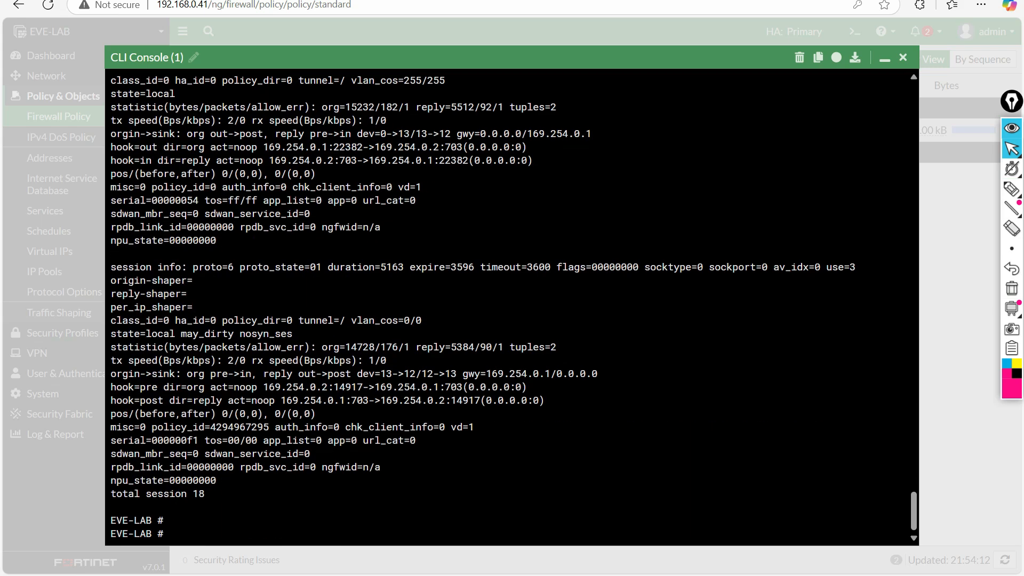
left_click_drag(912, 512, 913, 224)
left_click_drag(912, 180, 914, 209)
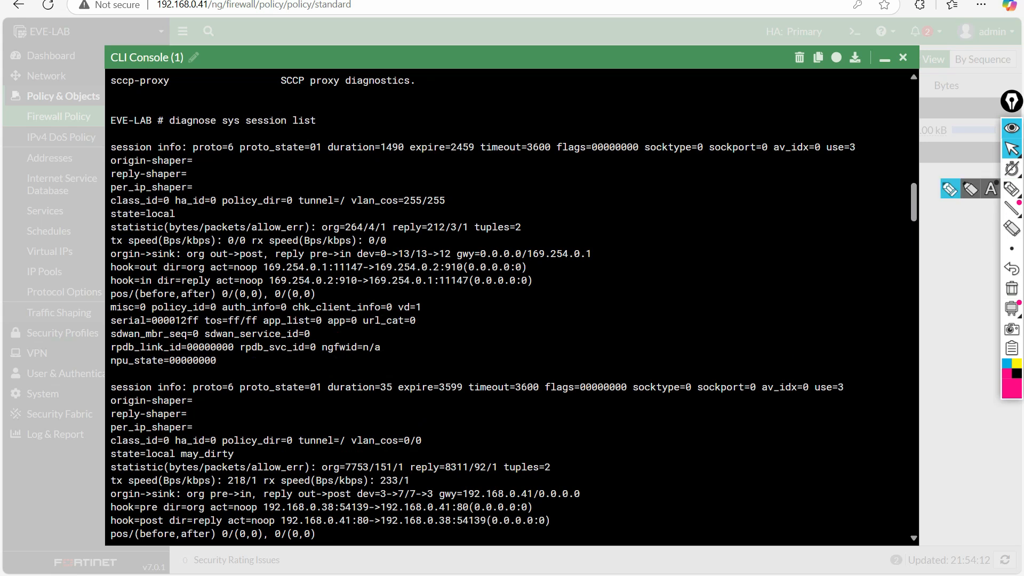
left_click(1012, 188)
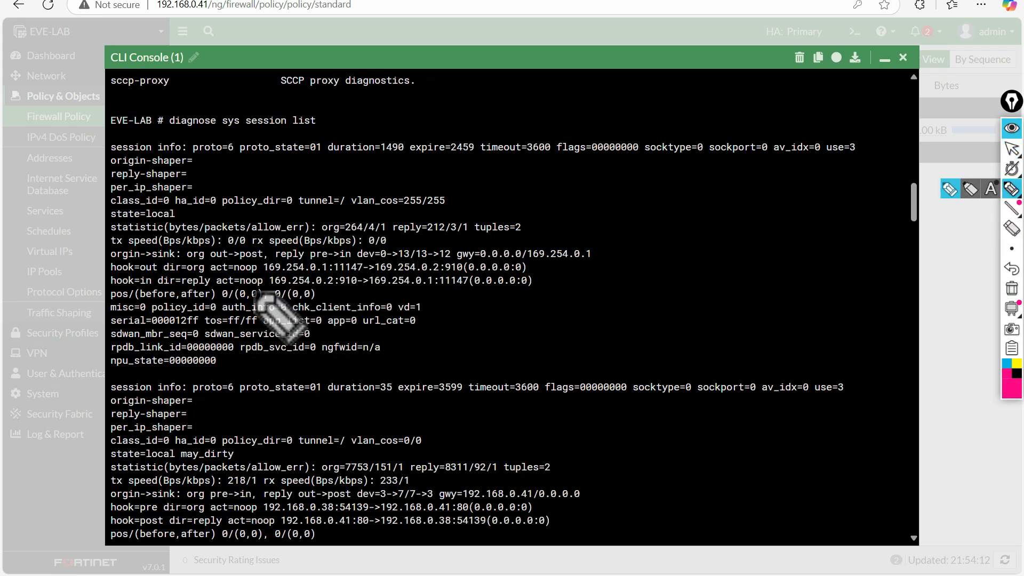
mouse_move(263, 273)
left_mouse_down()
mouse_move(534, 275)
mouse_move(299, 266)
mouse_move(269, 280)
left_mouse_up()
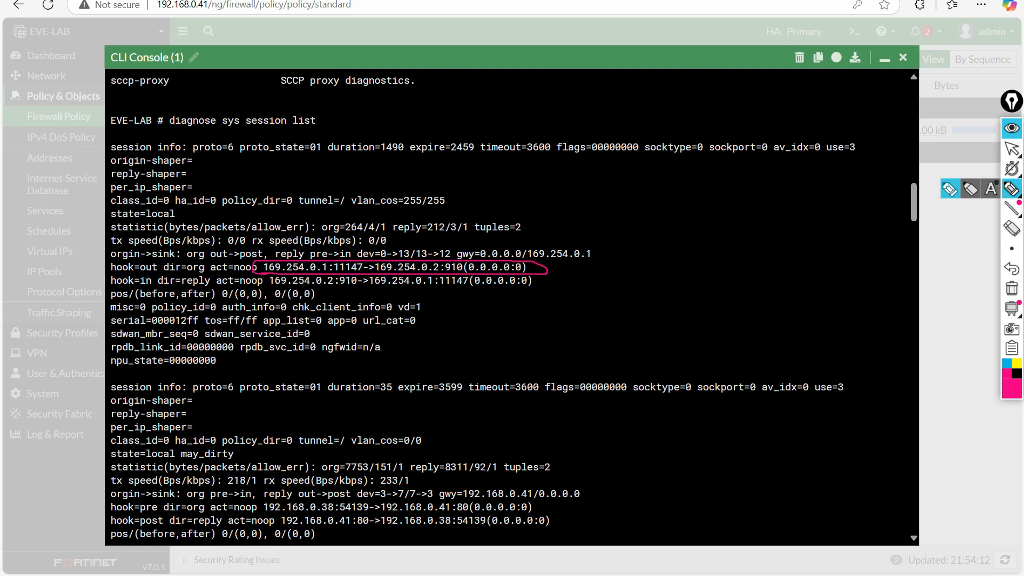
left_click(1011, 288)
left_click(1012, 149)
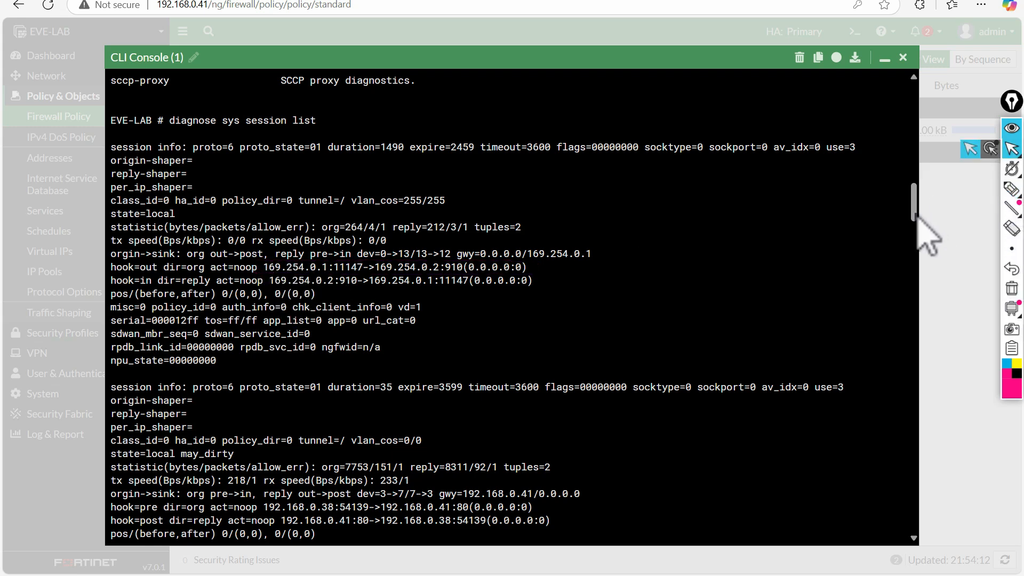
- Underline the 10.10.10.1 to 208.91.112.53 DNS session in the output, then erase it
left_click_drag(914, 208, 916, 225)
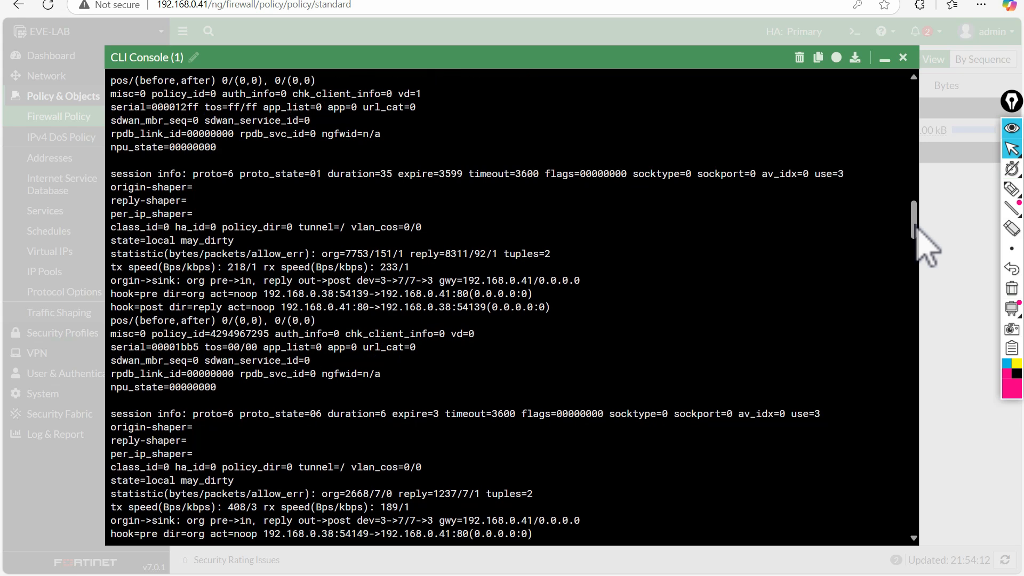
left_click_drag(915, 225, 916, 226)
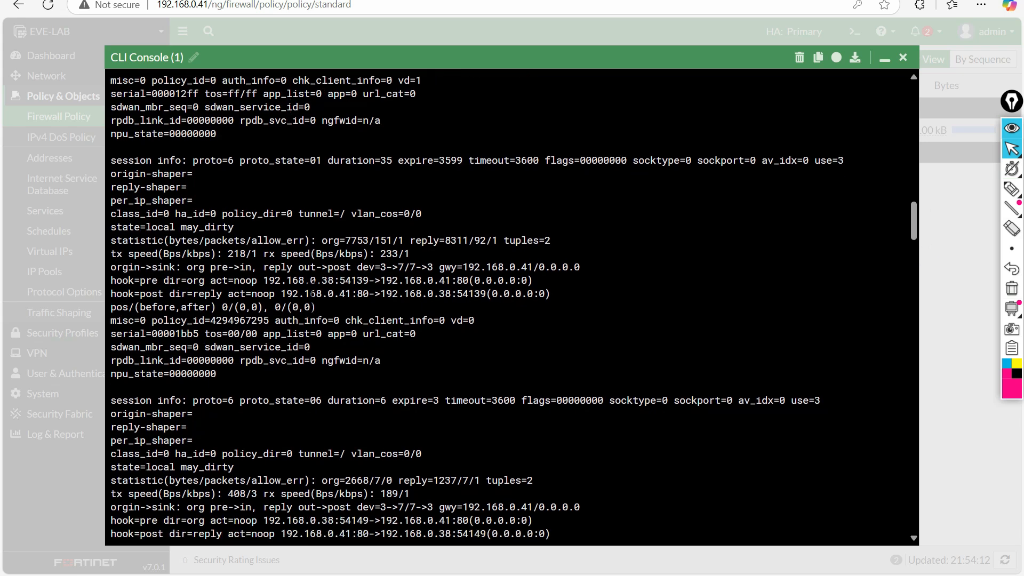
left_click_drag(269, 280, 357, 280)
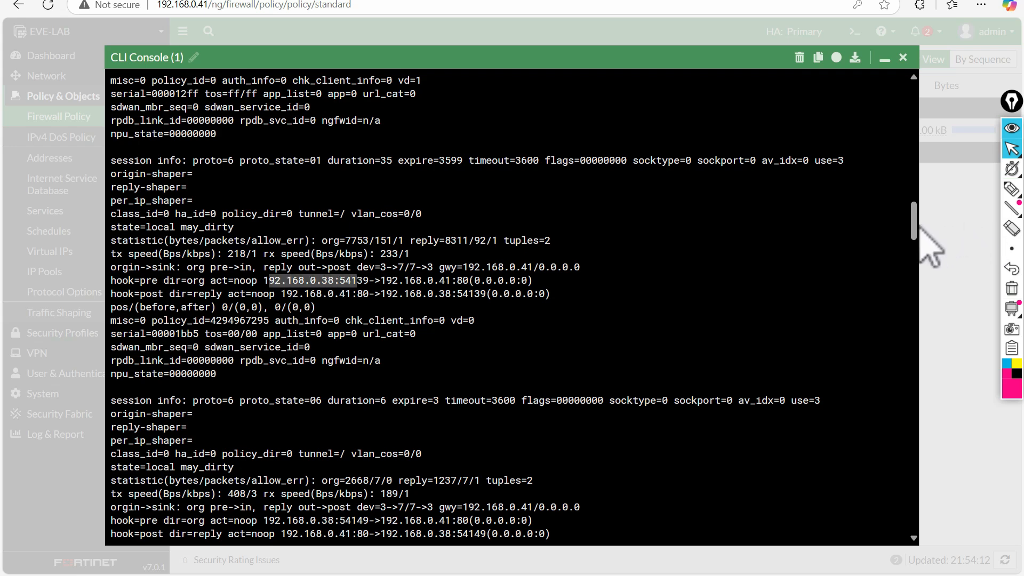
left_click_drag(913, 223, 920, 317)
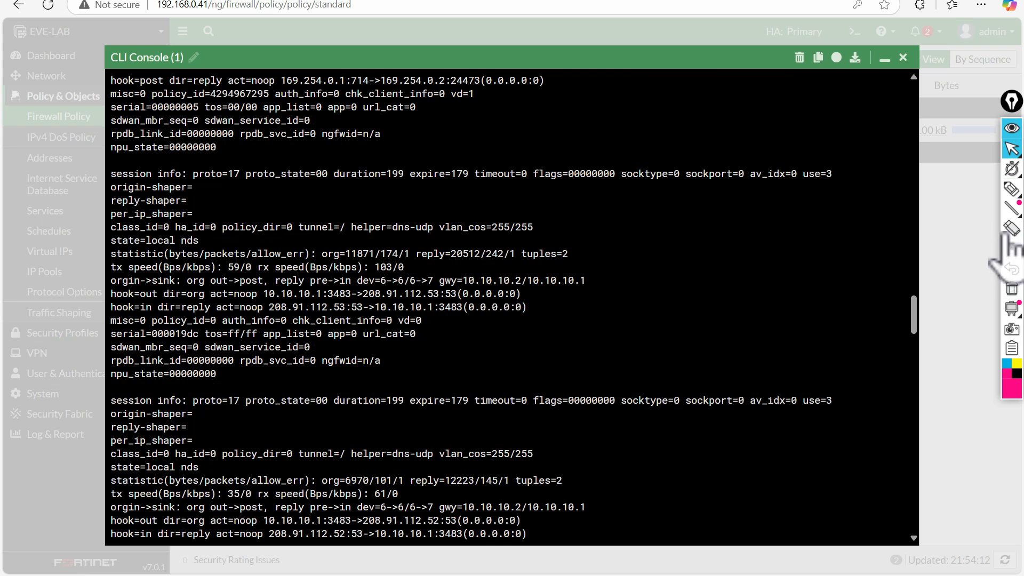
left_click(1012, 189)
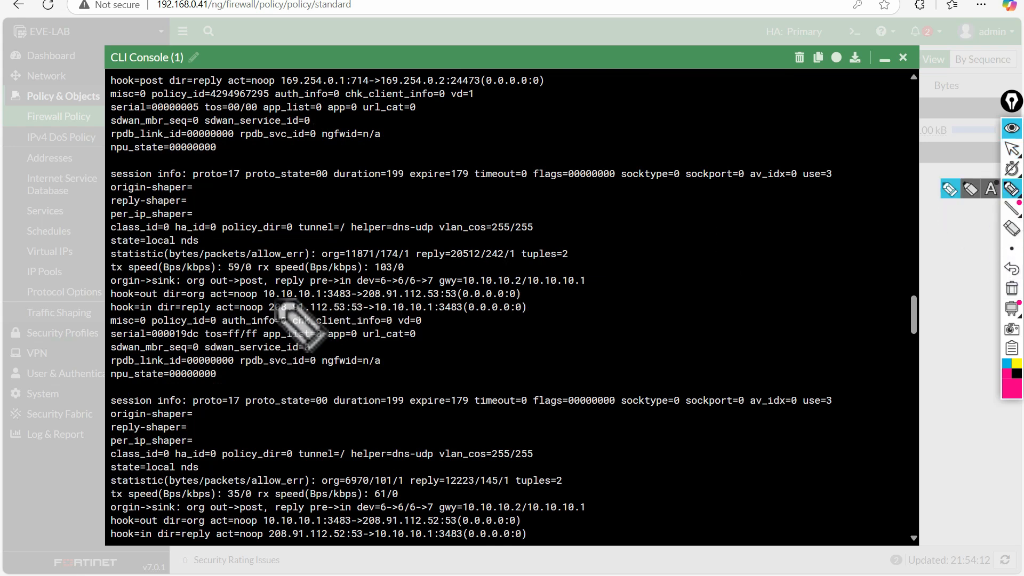
left_click_drag(265, 302, 447, 302)
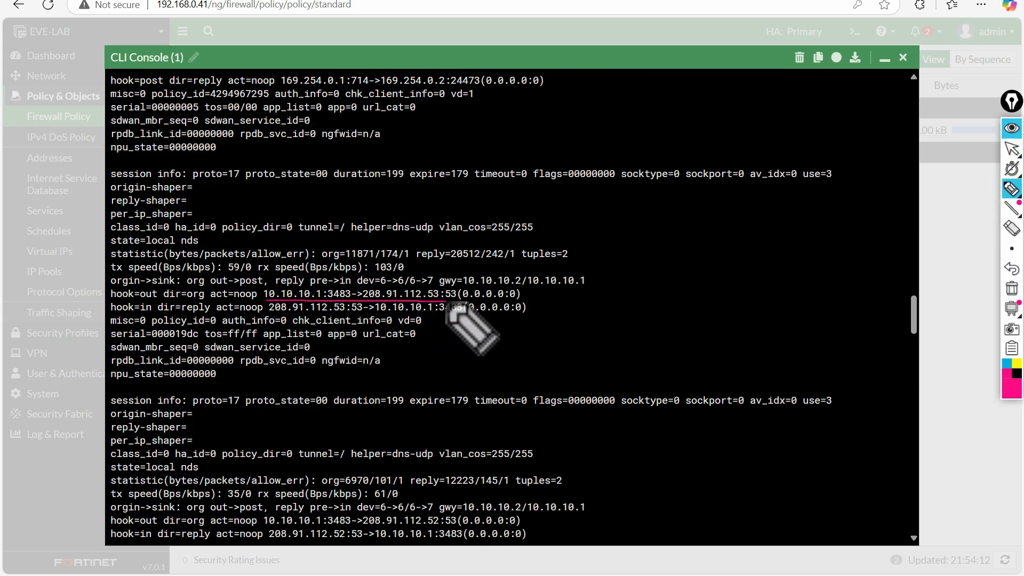
left_click(1011, 288)
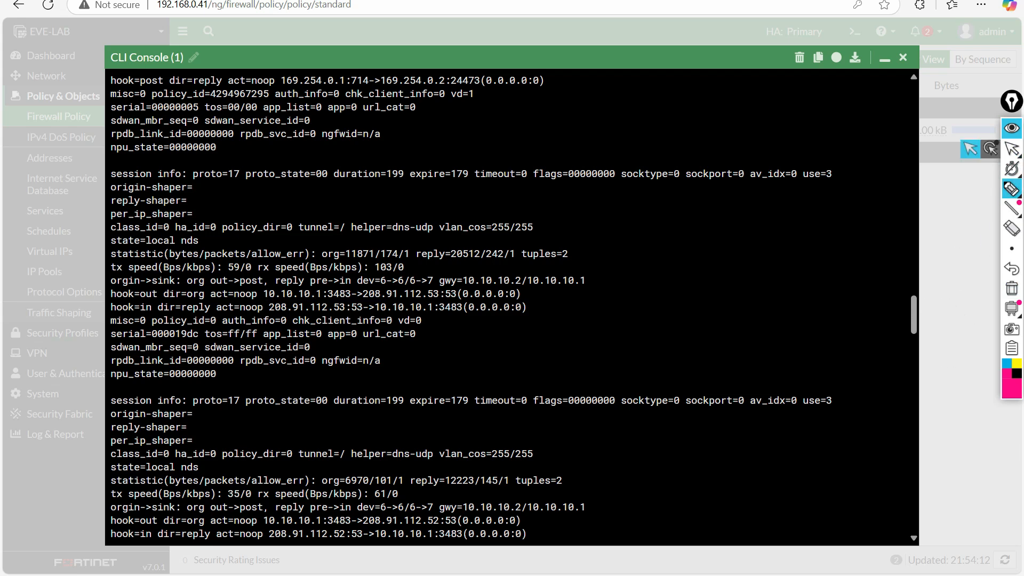
left_click(1012, 149)
scroll(915, 333, "down", 5)
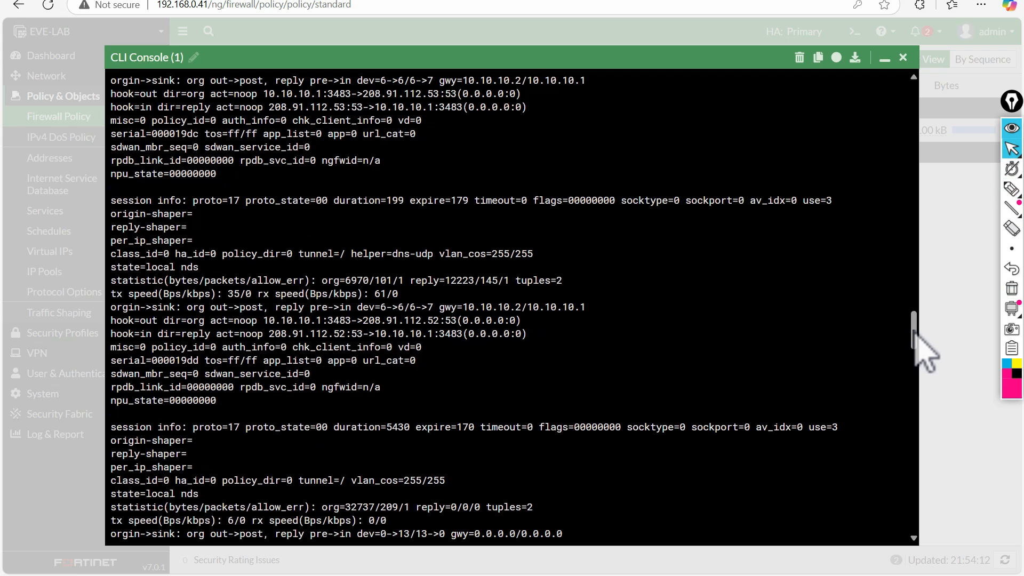
- Rerun 'diagnose sys session list' to refresh the listing to 32 sessions
left_click_drag(915, 331, 897, 513)
key("Return")
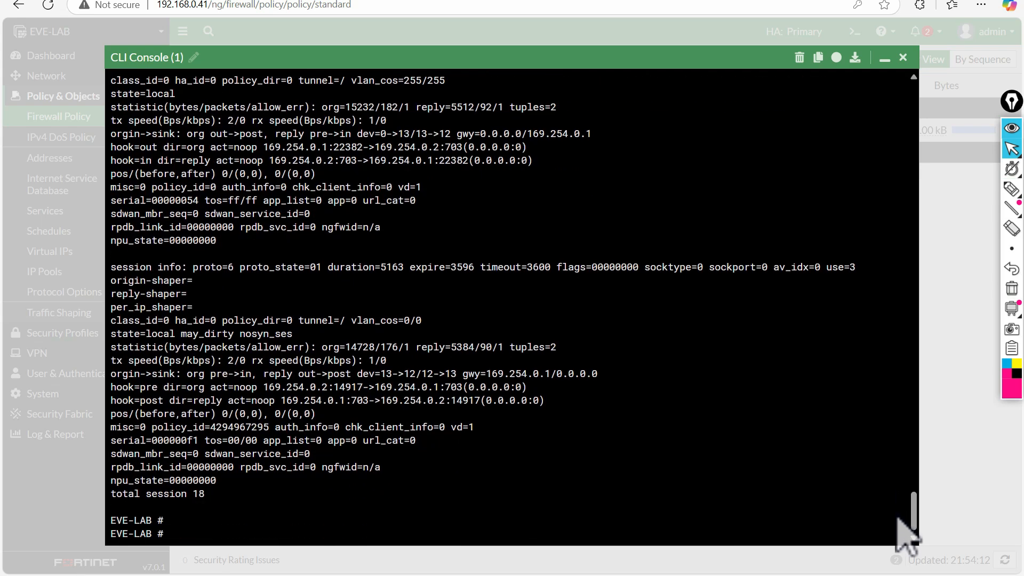
key("Up")
key("Return")
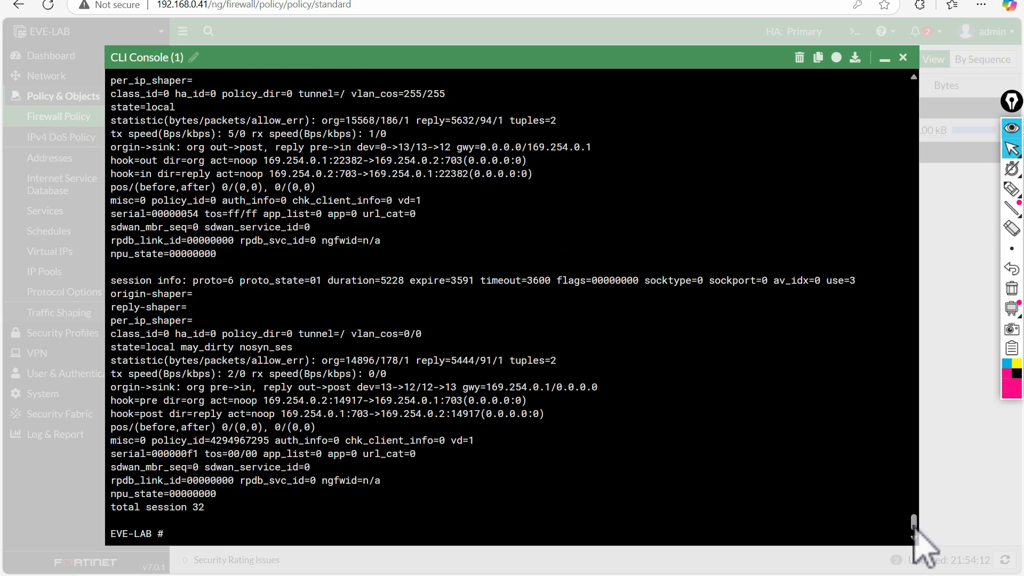
- Locate and circle the 192.168.30.10 to 5.5.5.5:23 telnet session, then clear the annotation
scroll(914, 528, "up", 5)
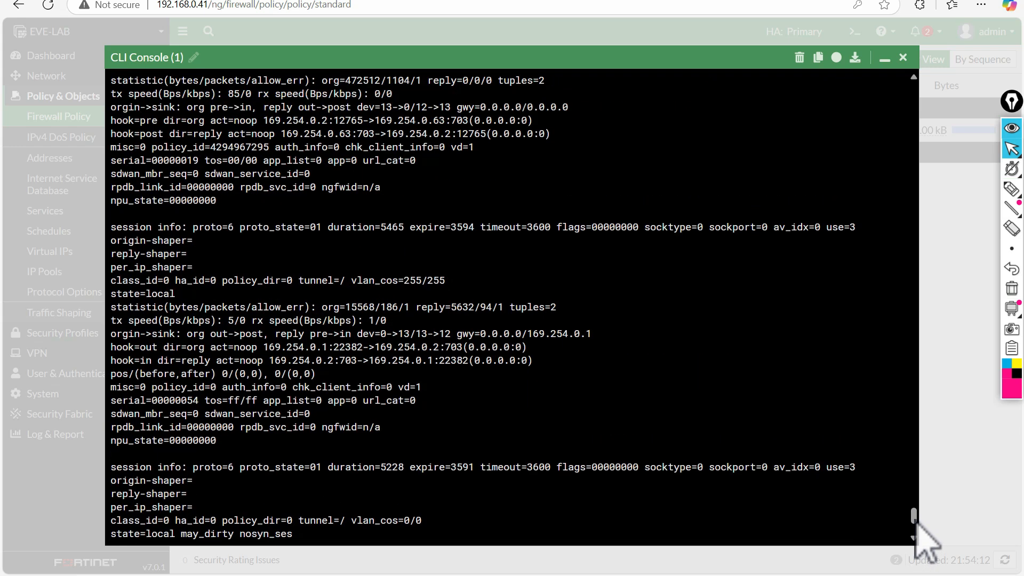
scroll(917, 522, "up", 1)
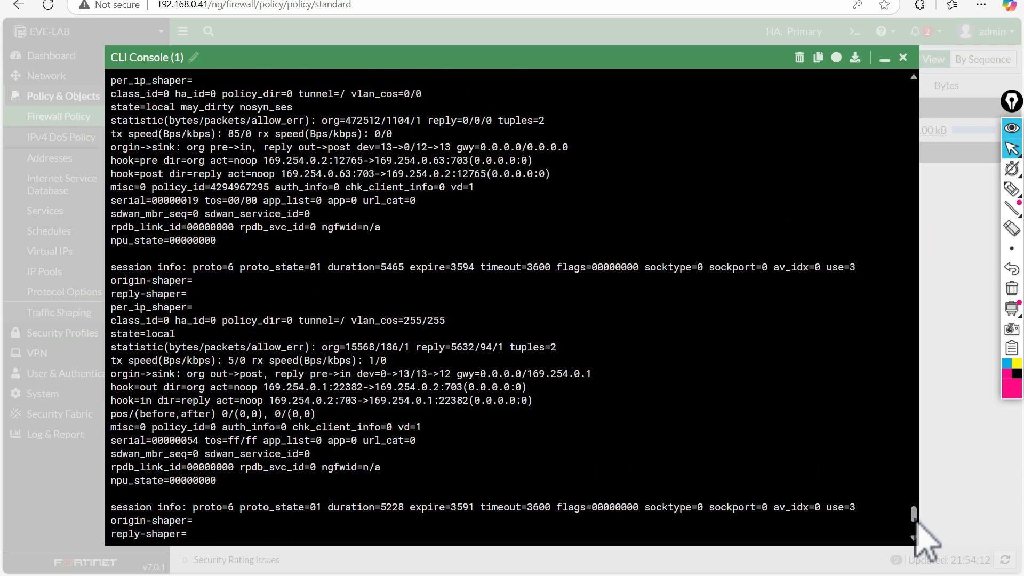
scroll(918, 516, "up", 6)
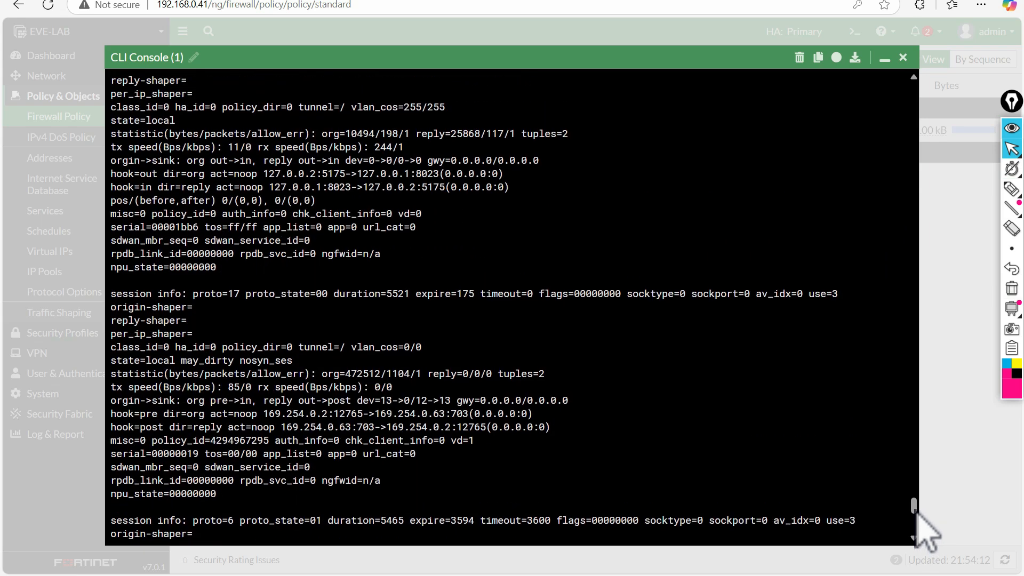
scroll(928, 528, "up", 6)
scroll(927, 525, "up", 6)
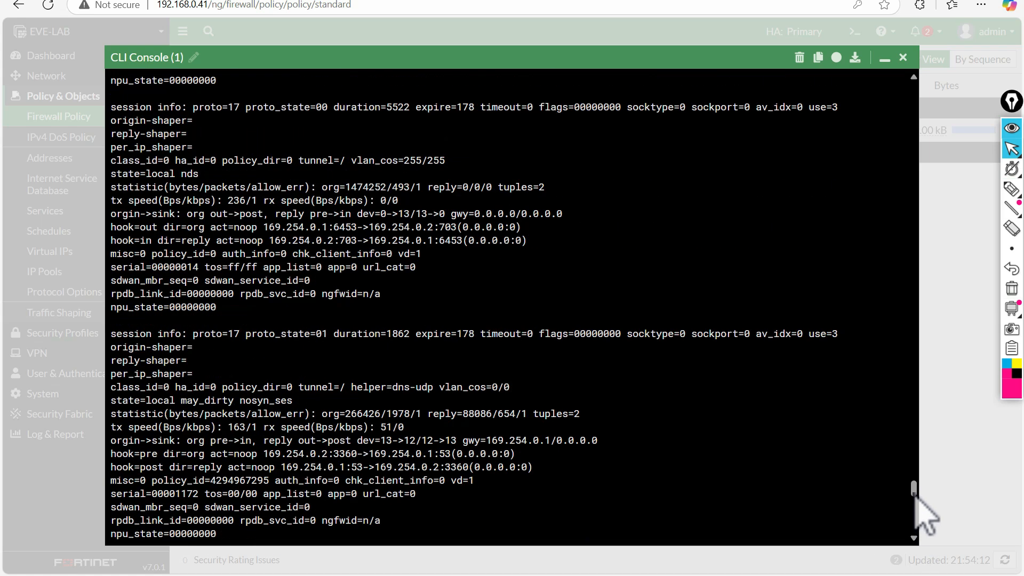
scroll(928, 520, "up", 6)
scroll(916, 488, "up", 9)
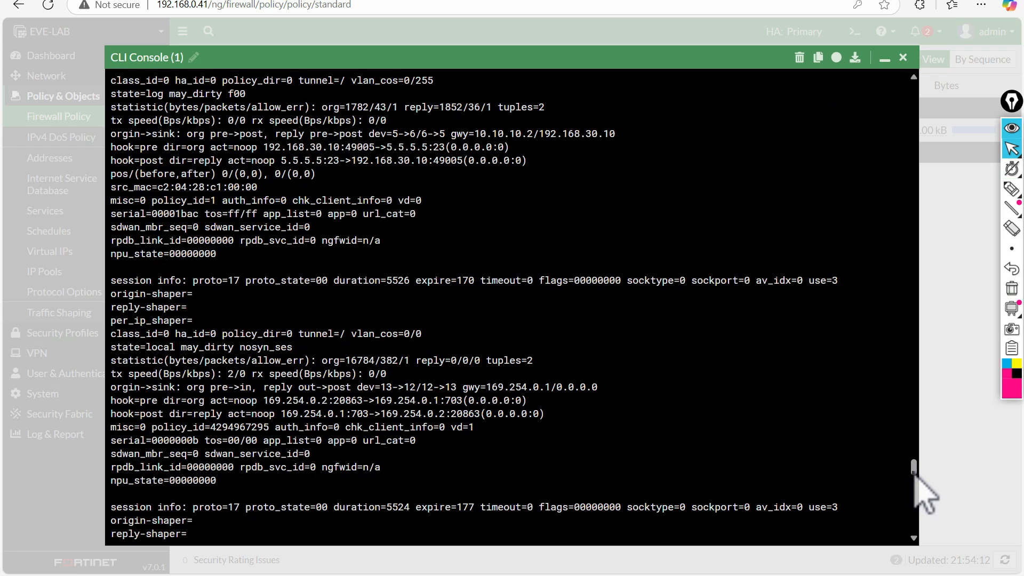
scroll(916, 476, "up", 1)
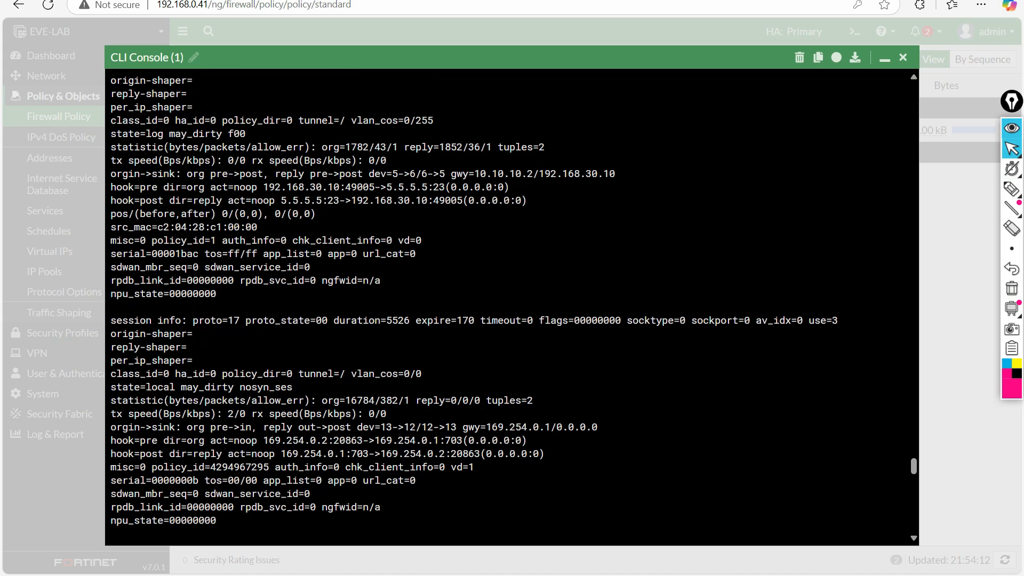
left_click(1012, 188)
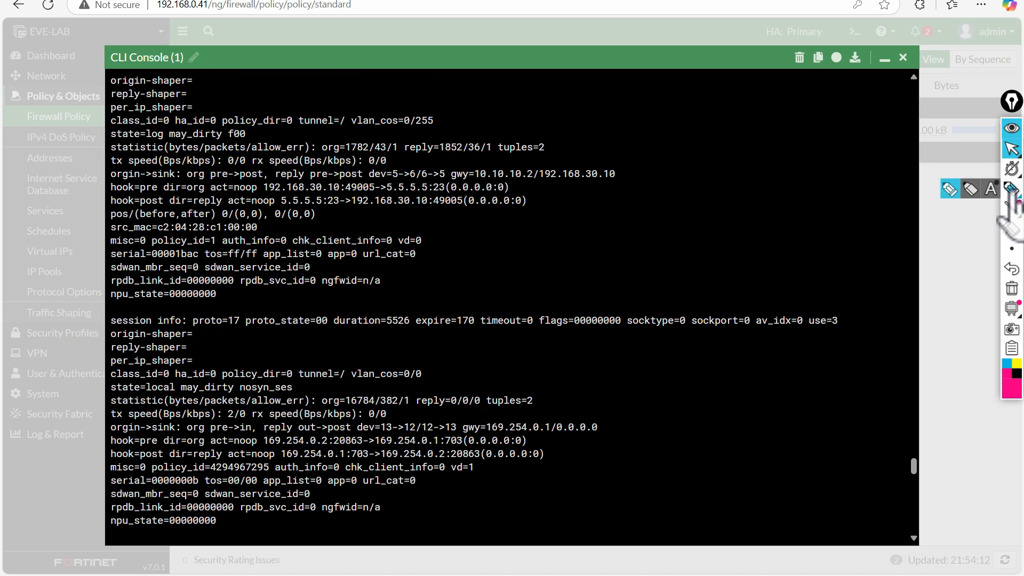
mouse_move(264, 194)
left_mouse_down()
mouse_move(496, 194)
mouse_move(525, 184)
mouse_move(255, 182)
mouse_move(267, 193)
left_mouse_up()
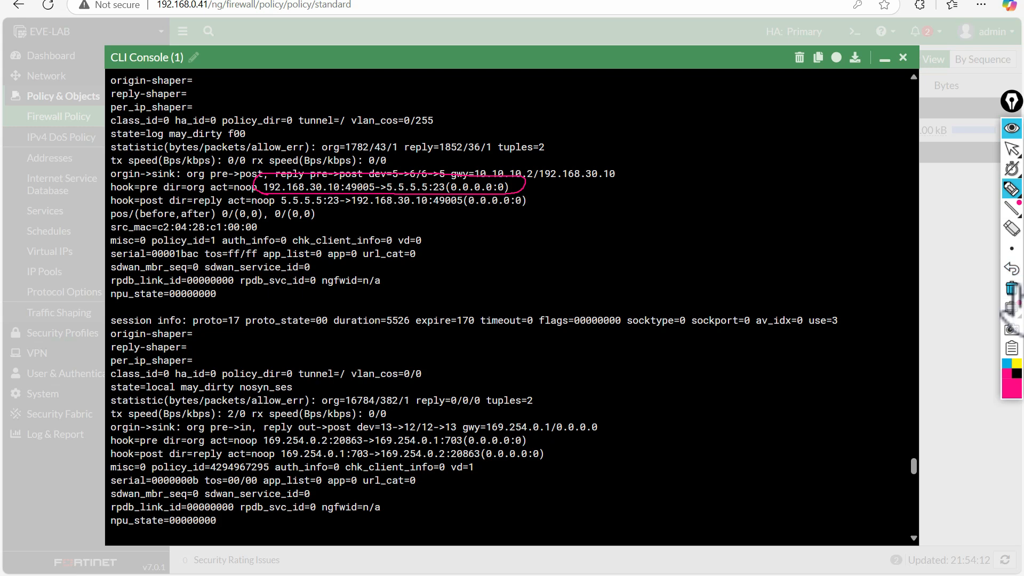
left_click(1011, 288)
left_click(1012, 150)
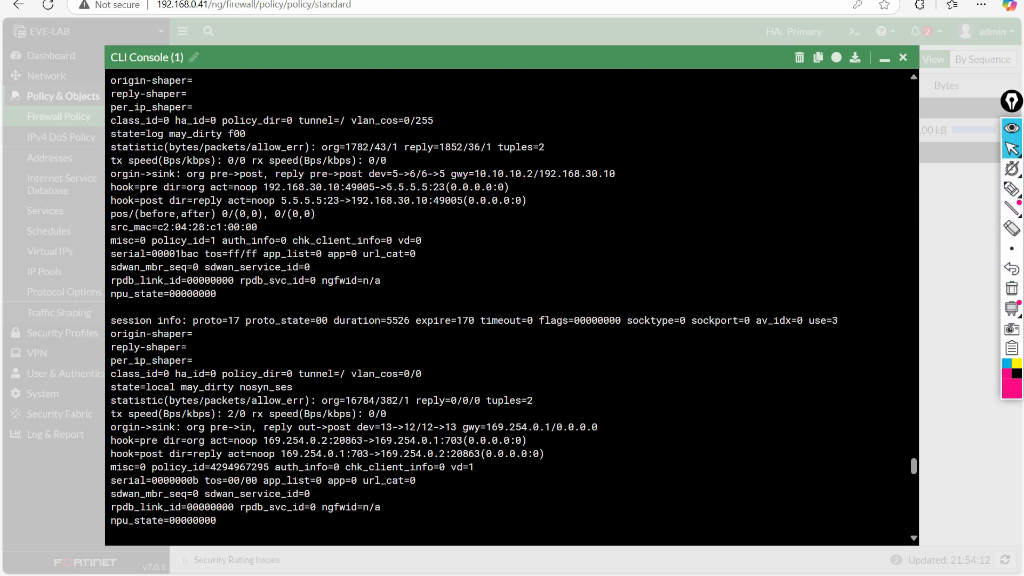
key("Return")
key("Return")
key("Return")
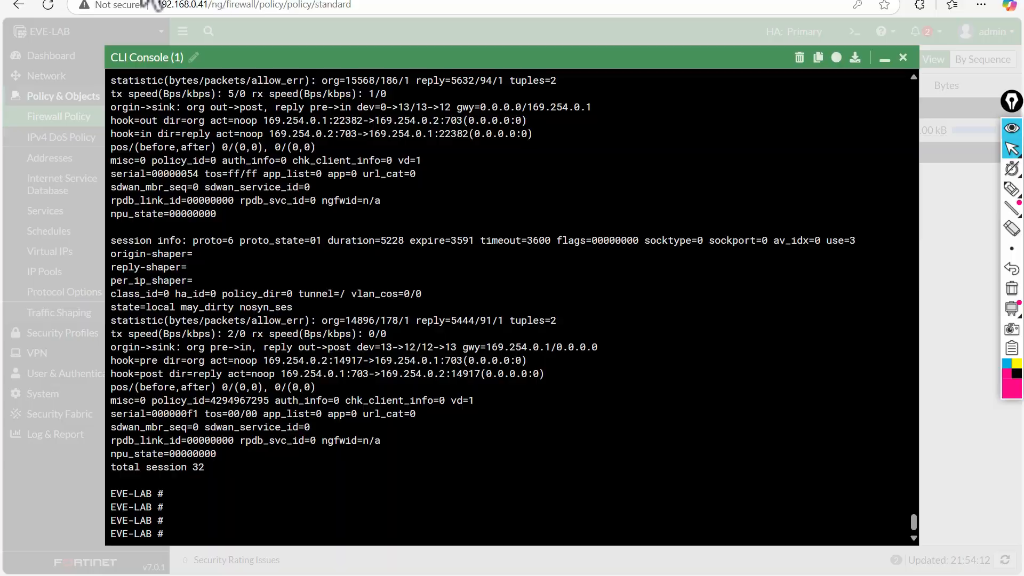
- Return to EVE-NG and bring up the 3725 terminal showing the telnet session from 192.168.30.10
left_click(140, 0)
mouse_move(704, 554)
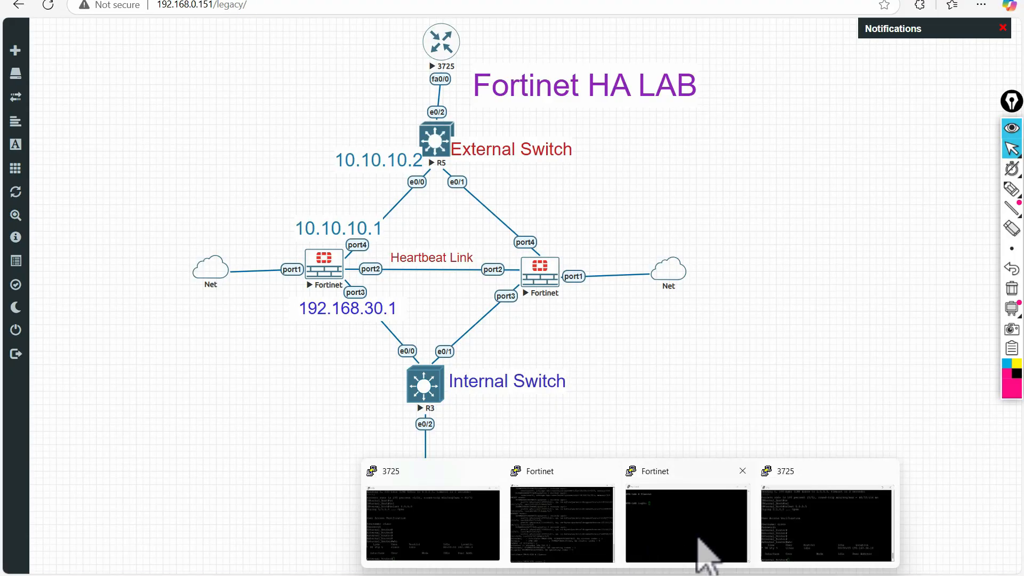
left_click(834, 530)
key("Return")
key("Return")
key("Return")
key("Return")
key("Return")
key("Return")
key("Return")
key("Return")
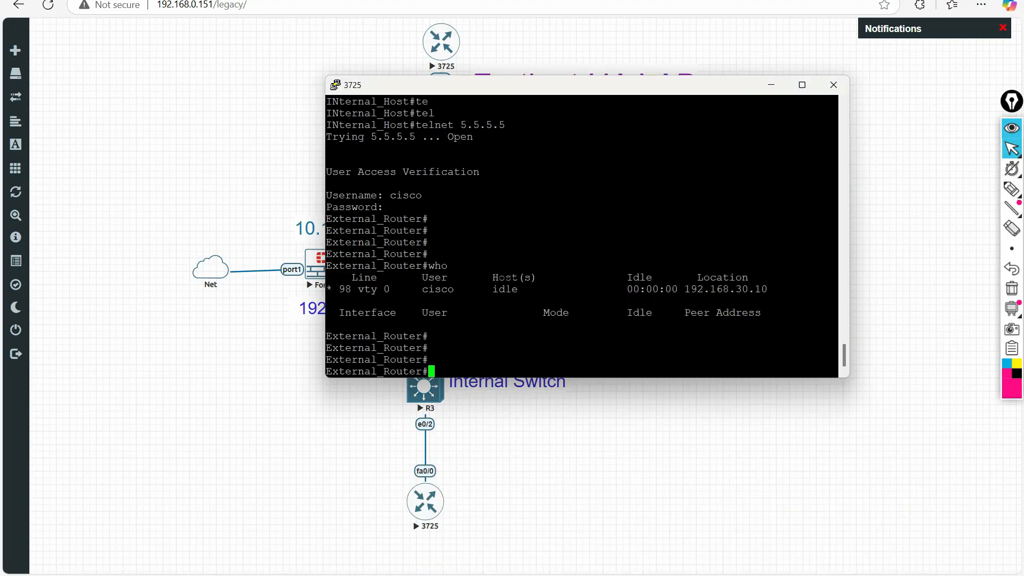